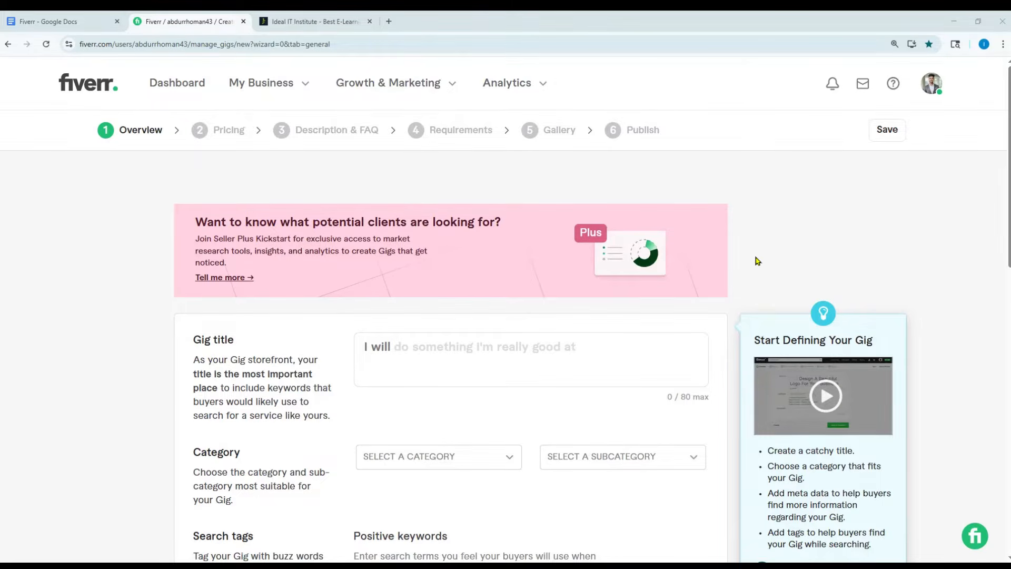
# Review the title, search tags, description, FAQ and requirements in the Fiverr document in Google Docs, then return to the Fiverr gig form
pyautogui.click(62, 14)
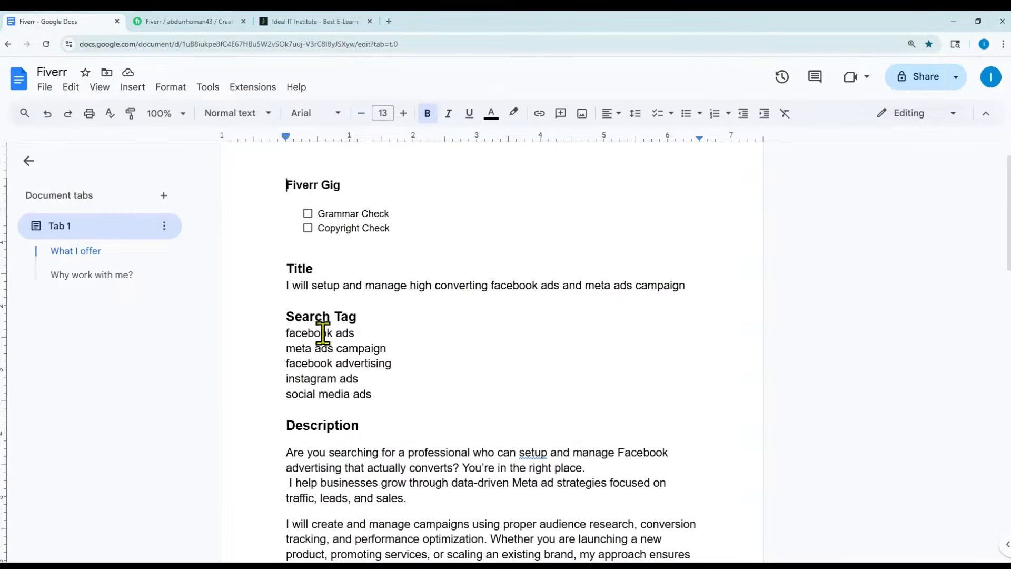
pyautogui.scroll(-3, 337, 300)
pyautogui.scroll(-10, 348, 295)
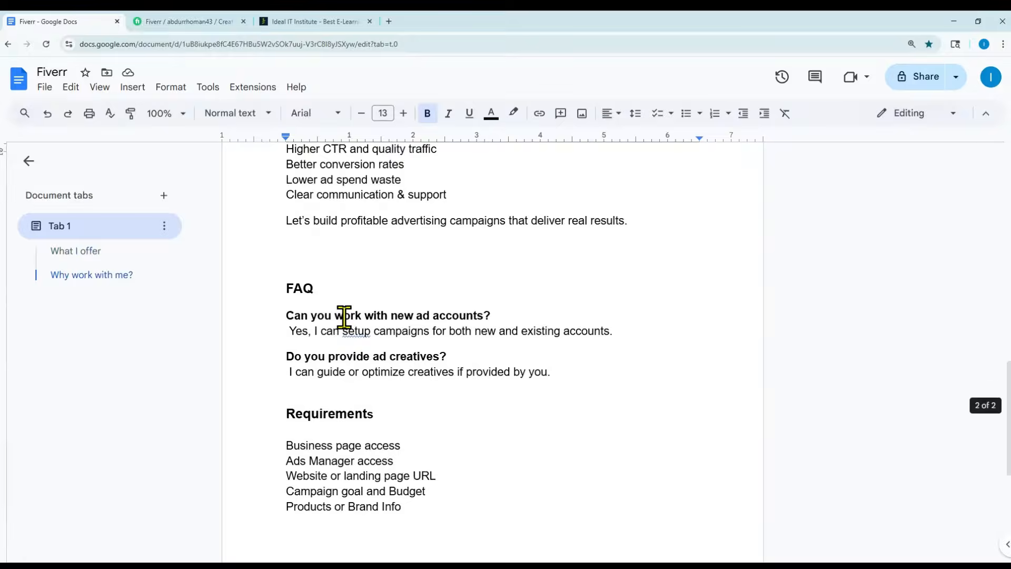
pyautogui.scroll(-4, 343, 317)
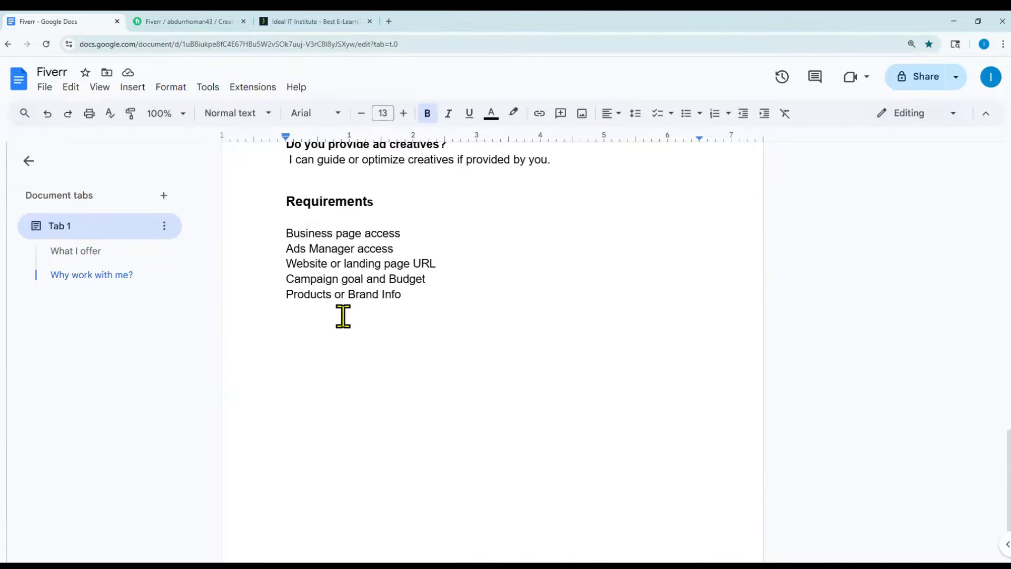
pyautogui.scroll(5, 343, 316)
pyautogui.scroll(-6, 343, 317)
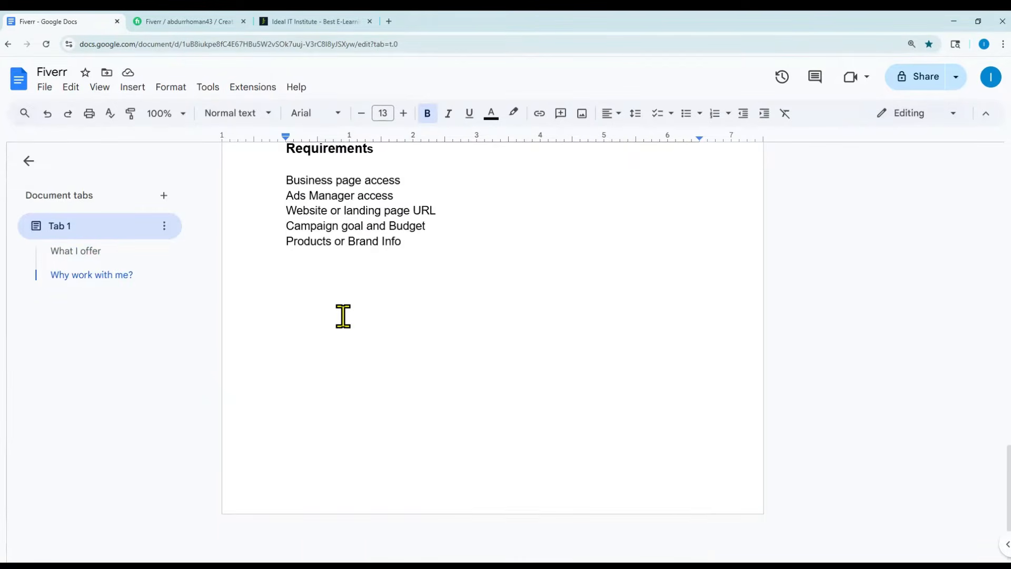
pyautogui.scroll(20, 343, 317)
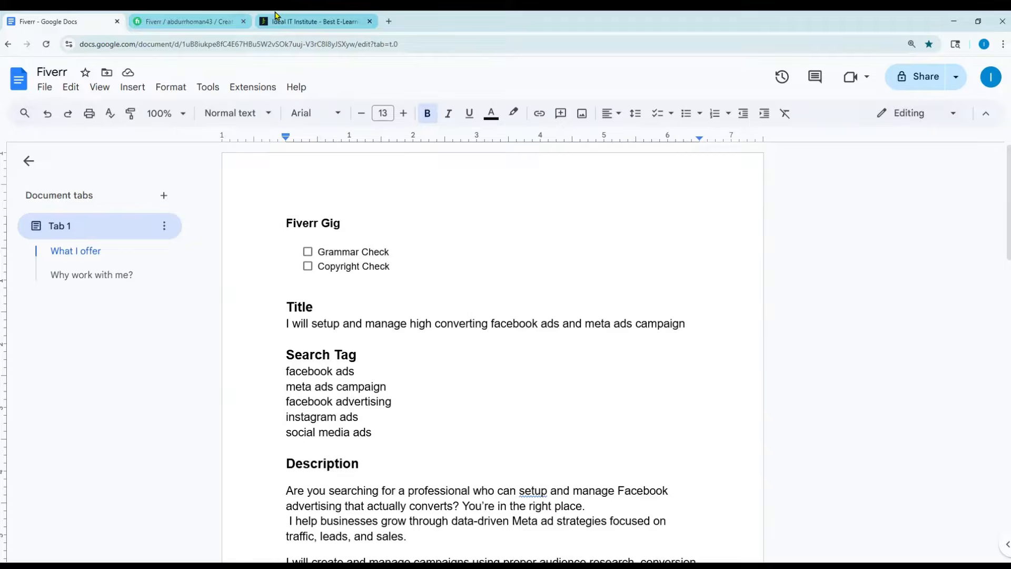
pyautogui.click(231, 20)
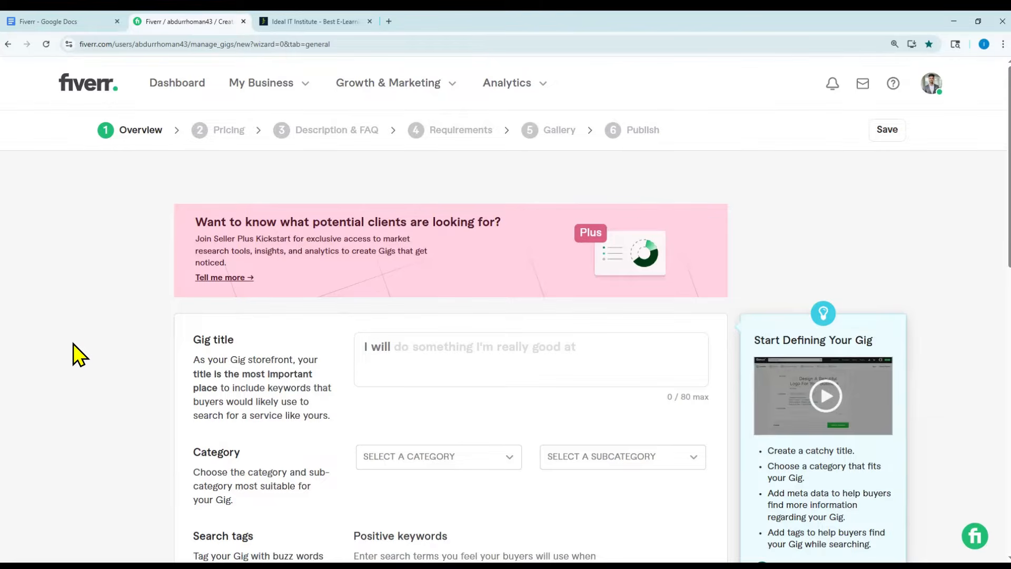
# Switch to the Ideal IT Institute website and open its full course catalogue from the home page
pyautogui.click(299, 21)
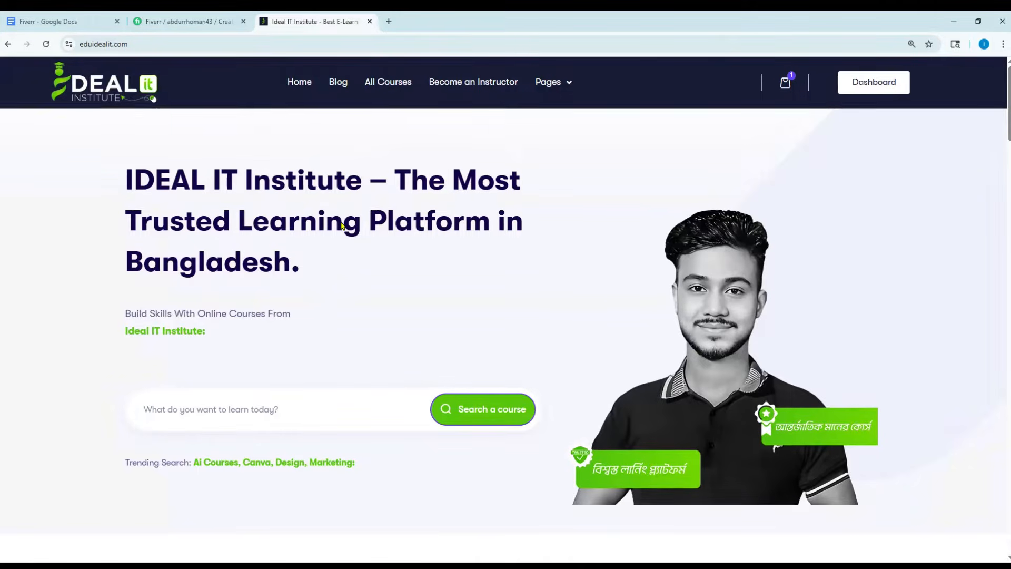
pyautogui.scroll(-2, 366, 245)
pyautogui.scroll(-10, 519, 365)
pyautogui.scroll(-6, 535, 350)
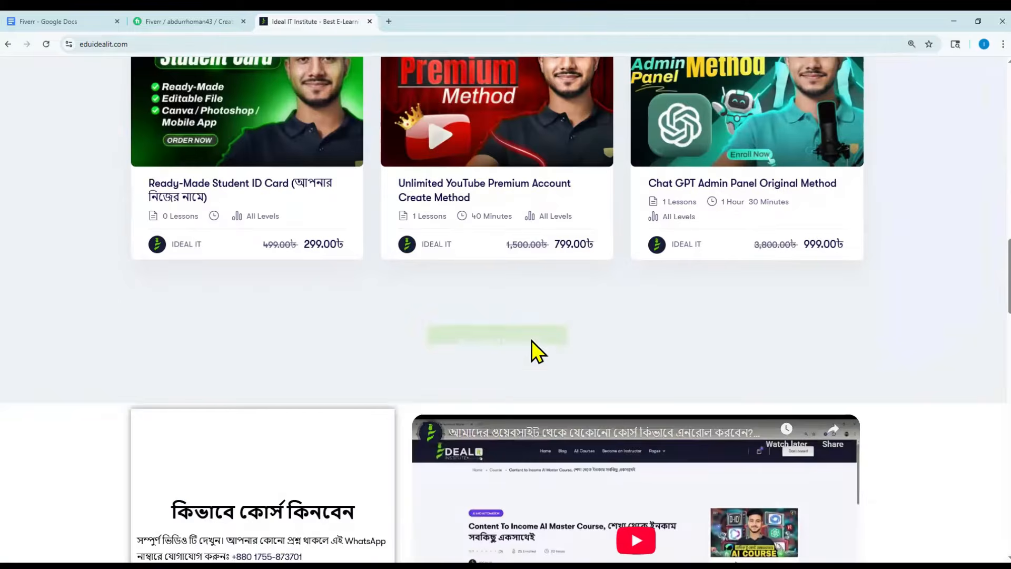
pyautogui.click(523, 319)
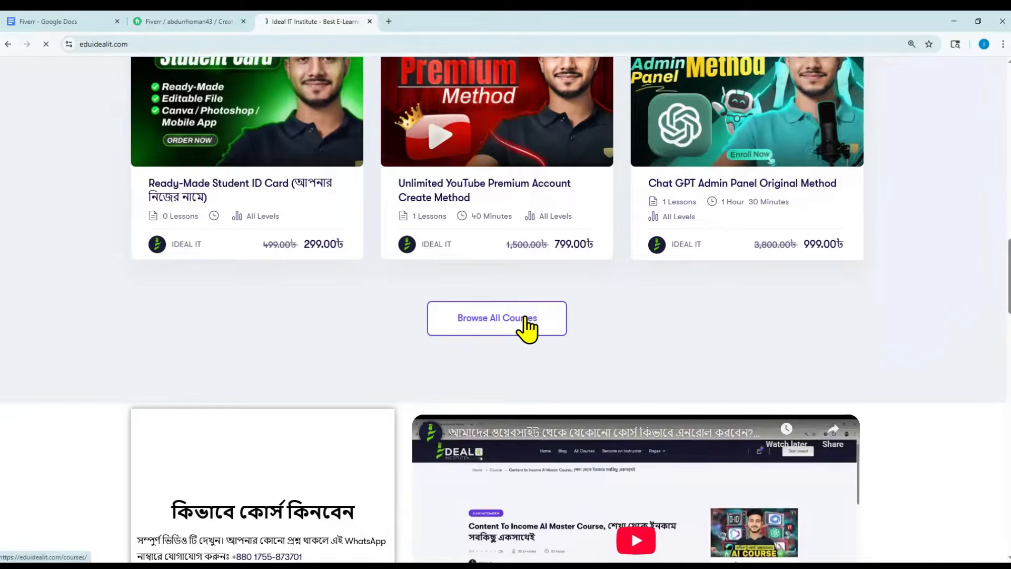
# Find the Fiverr Freelancing Full Course For Beginners in the catalogue and look over its course page
pyautogui.scroll(-8, 582, 184)
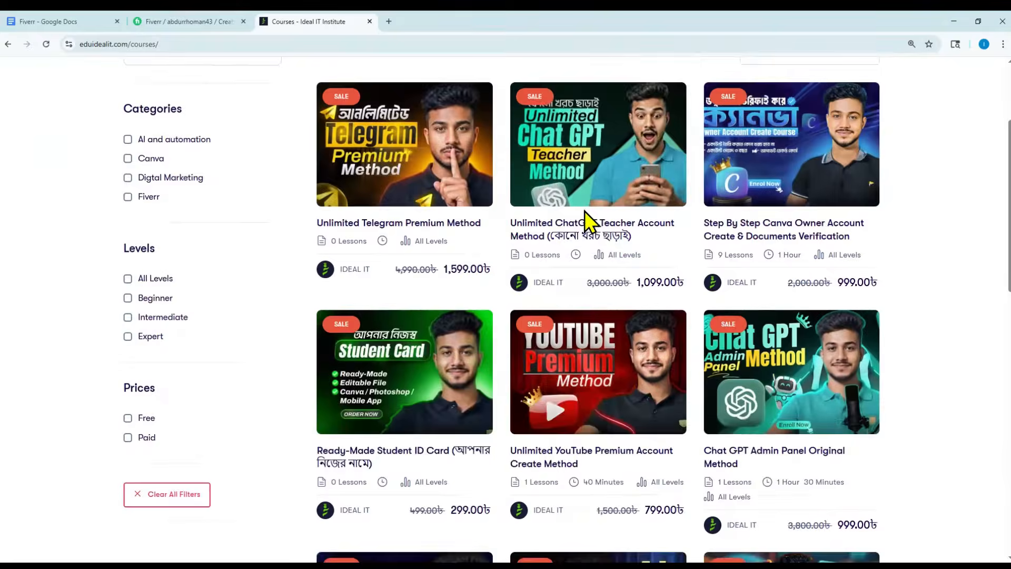
pyautogui.scroll(-6, 573, 247)
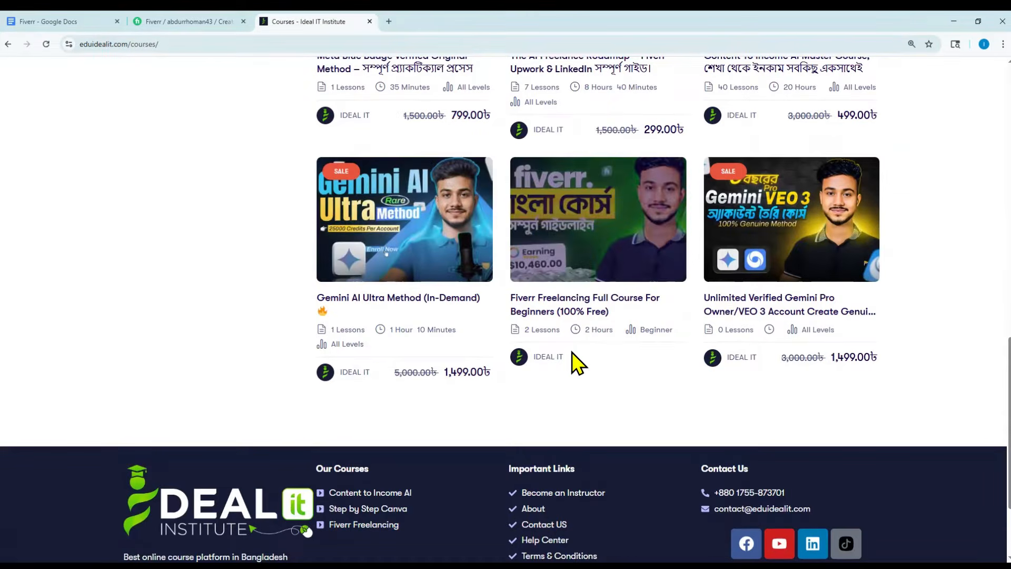
pyautogui.click(610, 257)
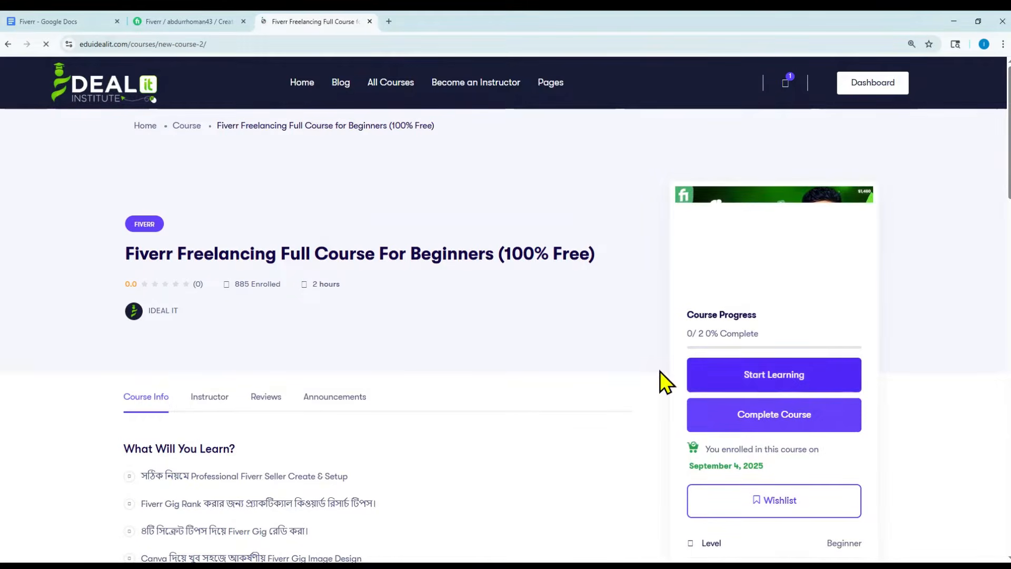
pyautogui.scroll(-1, 982, 309)
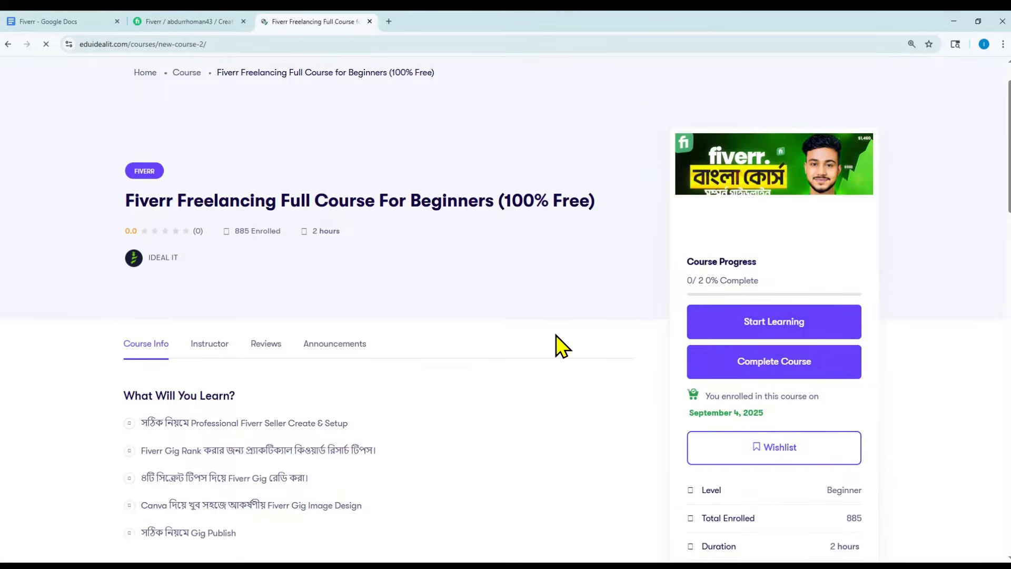
pyautogui.scroll(-1, 580, 311)
pyautogui.scroll(2, 685, 274)
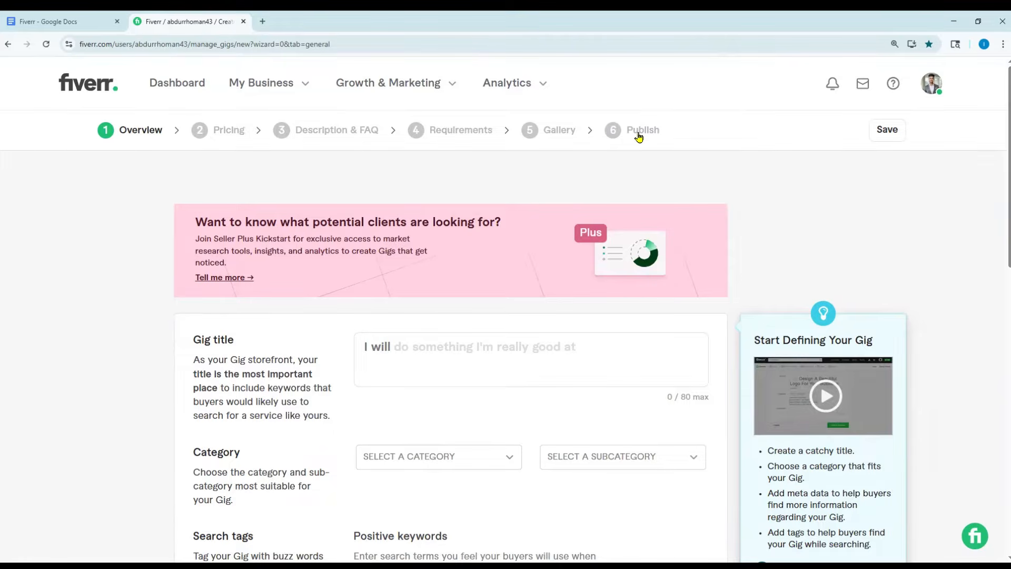
# Copy the gig title line under the Title heading of the Fiverr document in Google Docs
pyautogui.click(34, 12)
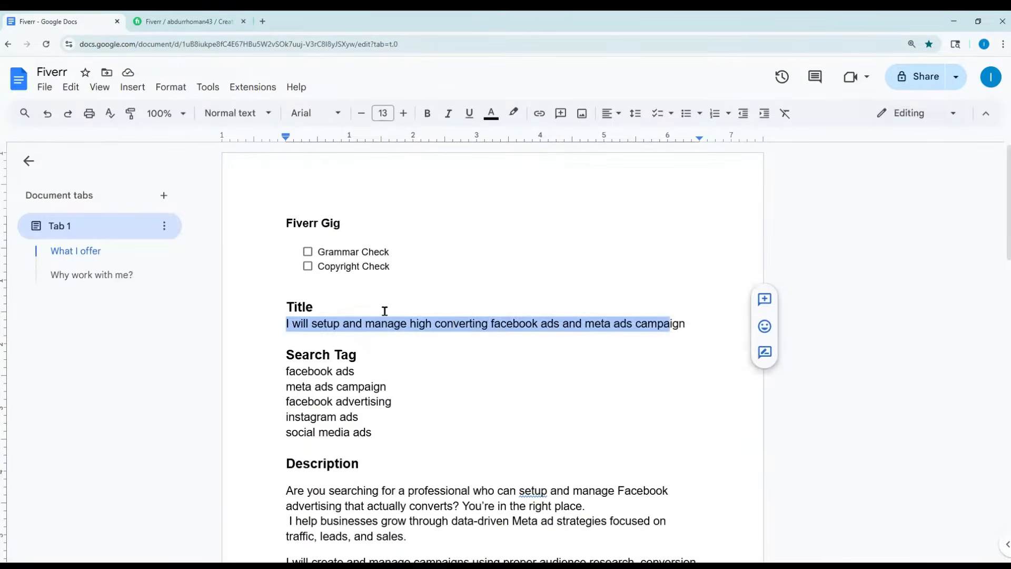
pyautogui.click(288, 325)
pyautogui.keyDown('shift'); pyautogui.click(724, 333); pyautogui.keyUp('shift')
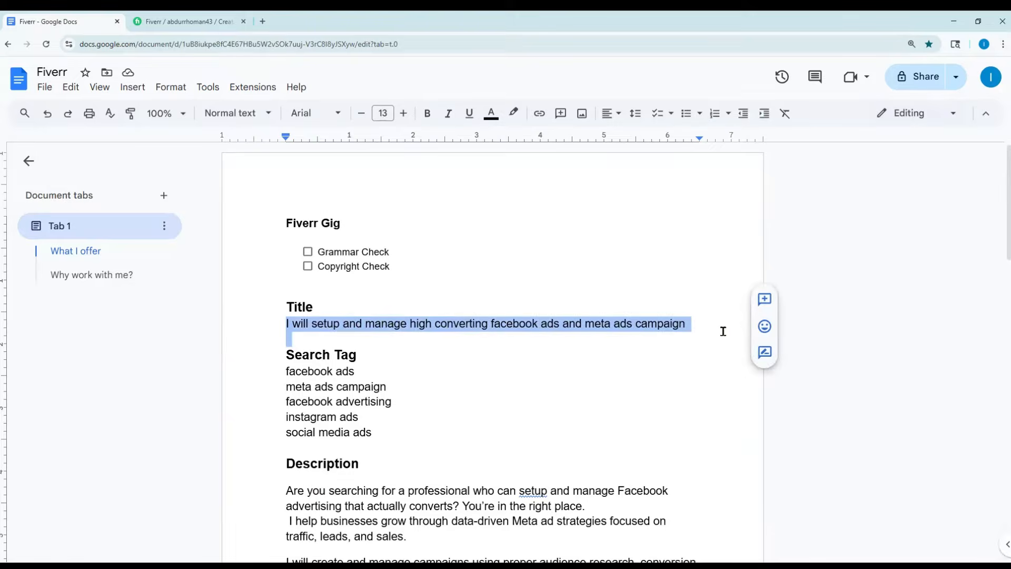
pyautogui.moveTo(717, 327); pyautogui.dragTo(263, 322)
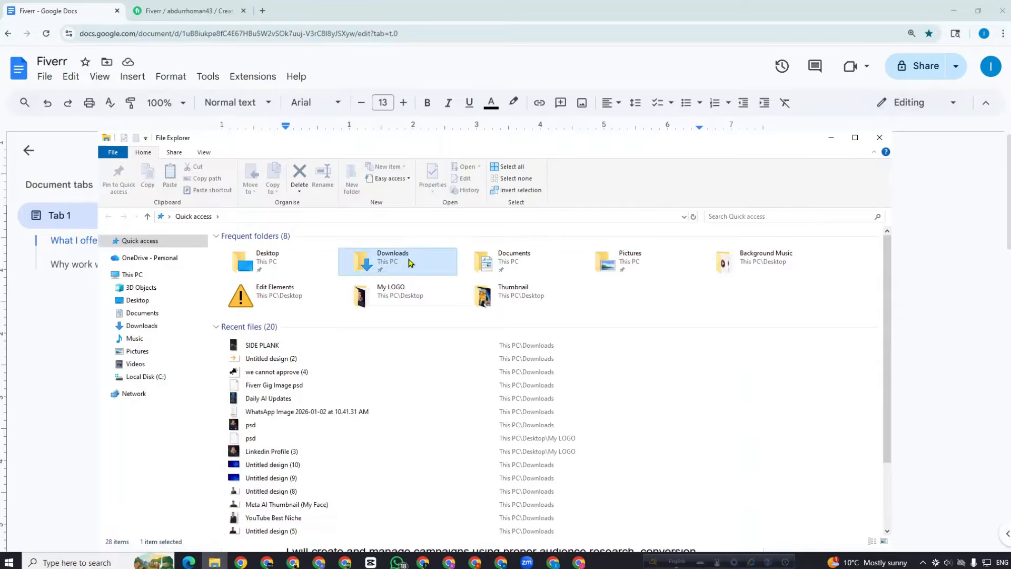
# In File Explorer, rename the Fiverr Gig Image JPG in Downloads as "I will setup and manage high converting facebook ads and meta ads campaign"
pyautogui.doubleClick(410, 258)
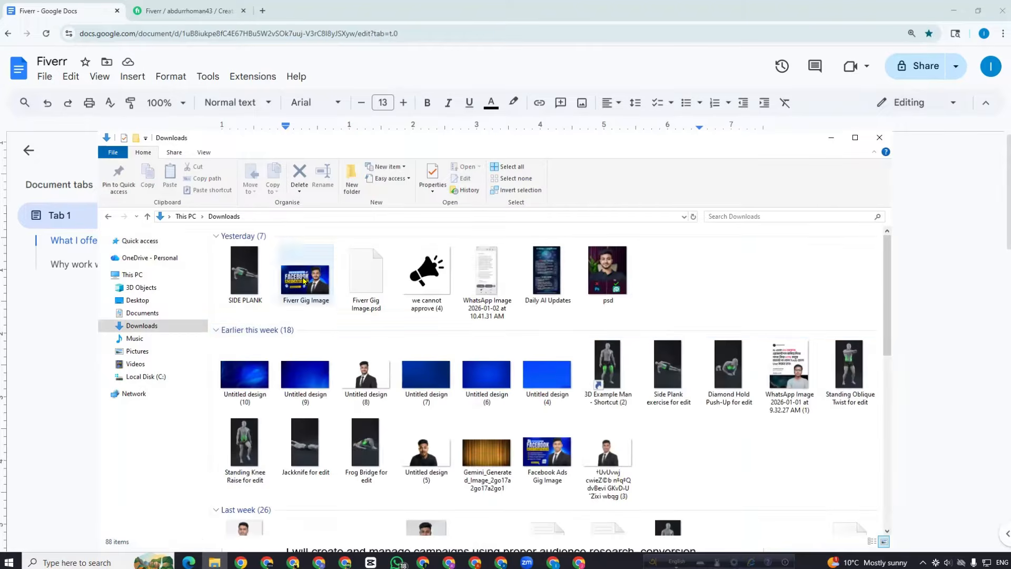
pyautogui.click(314, 282)
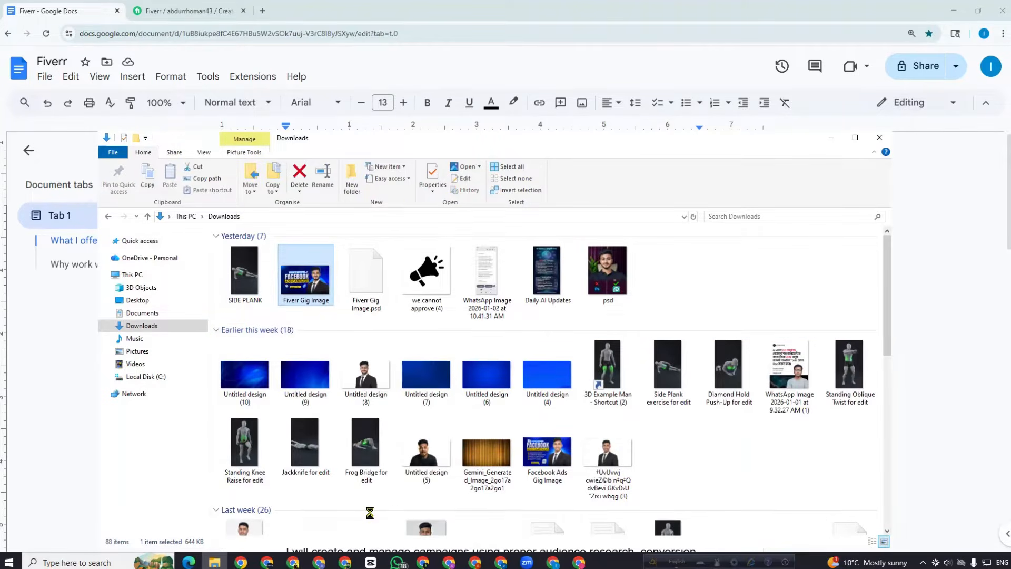
pyautogui.click(336, 543)
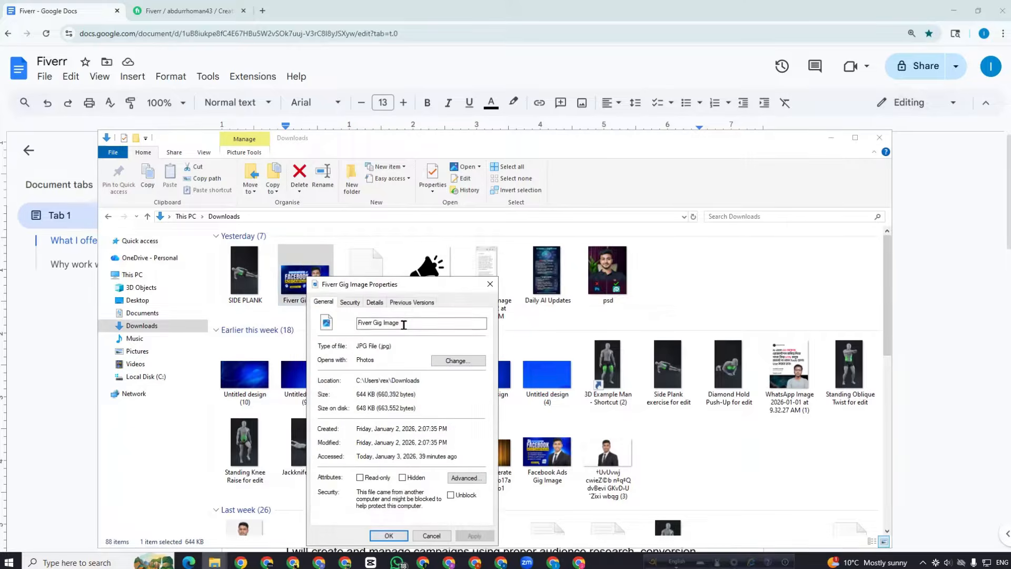
pyautogui.moveTo(404, 323); pyautogui.dragTo(340, 326)
pyautogui.hotkey('ctrl', 'v')
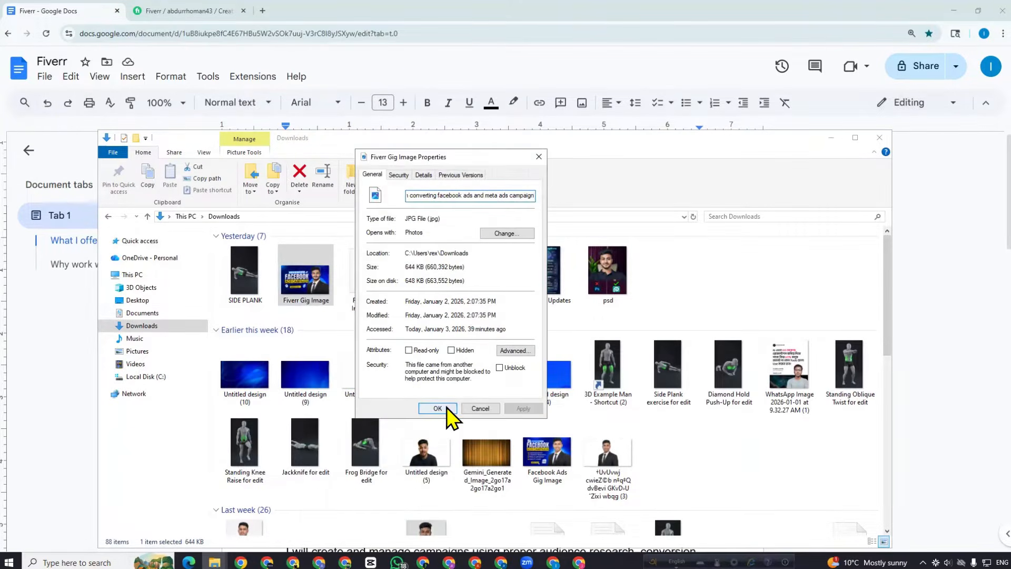
pyautogui.click(447, 407)
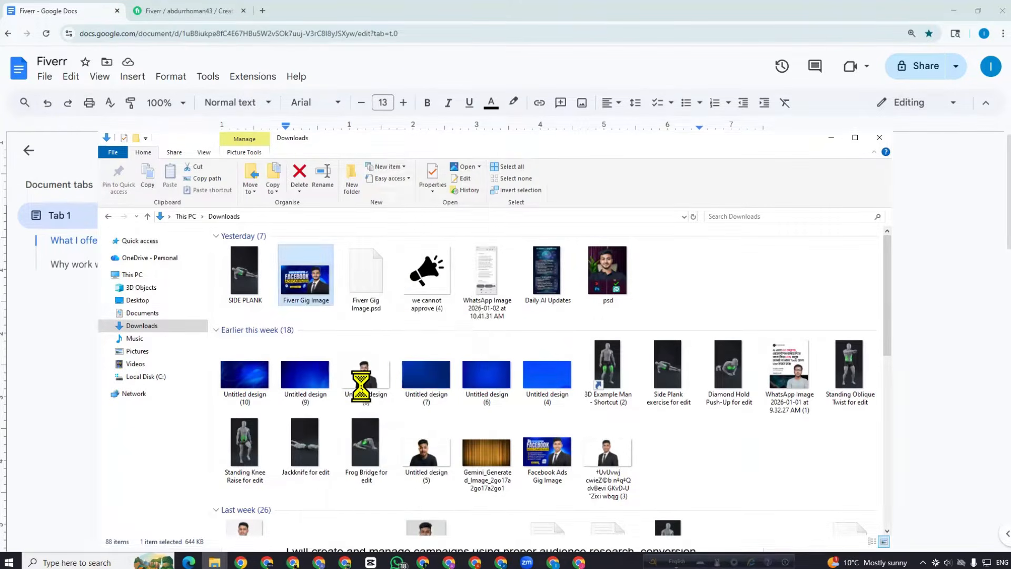
# Set the gig image's Title and Subject properties to the copied gig title and its rating to five stars
pyautogui.rightClick(314, 283)
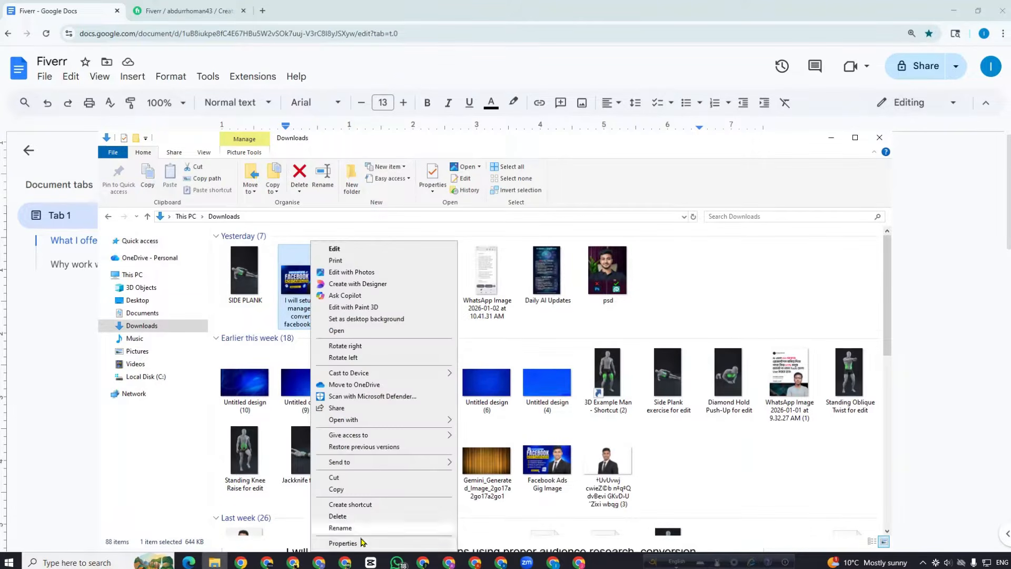
pyautogui.click(359, 544)
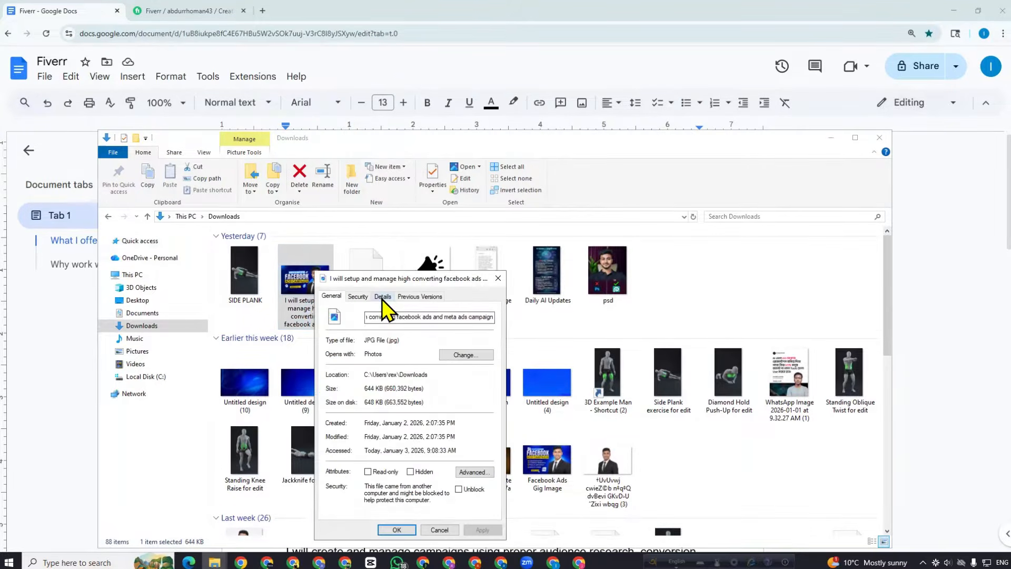
pyautogui.click(382, 296)
pyautogui.click(410, 337)
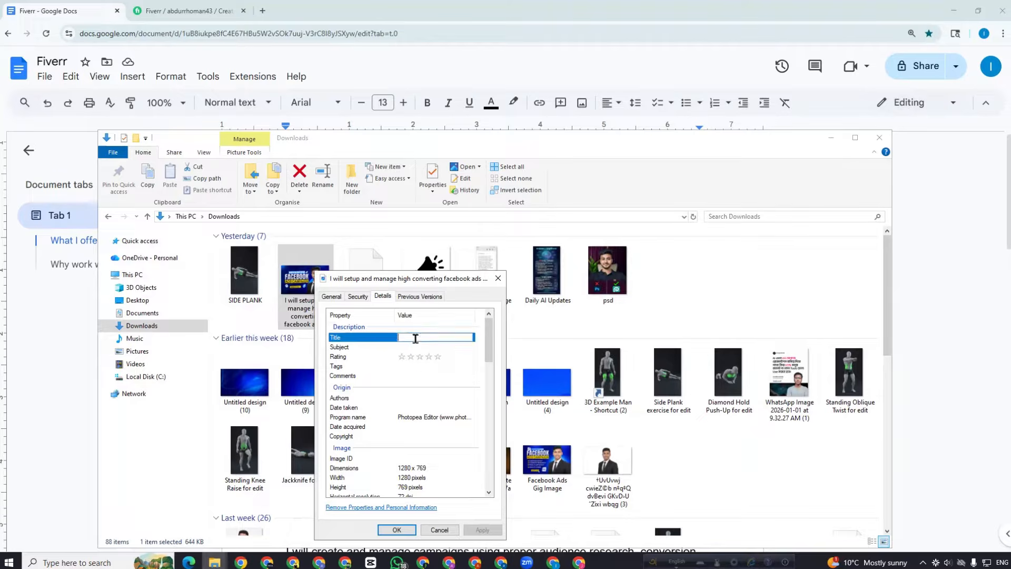
pyautogui.hotkey('ctrl', 'v')
pyautogui.click(415, 345)
pyautogui.hotkey('ctrl', 'v')
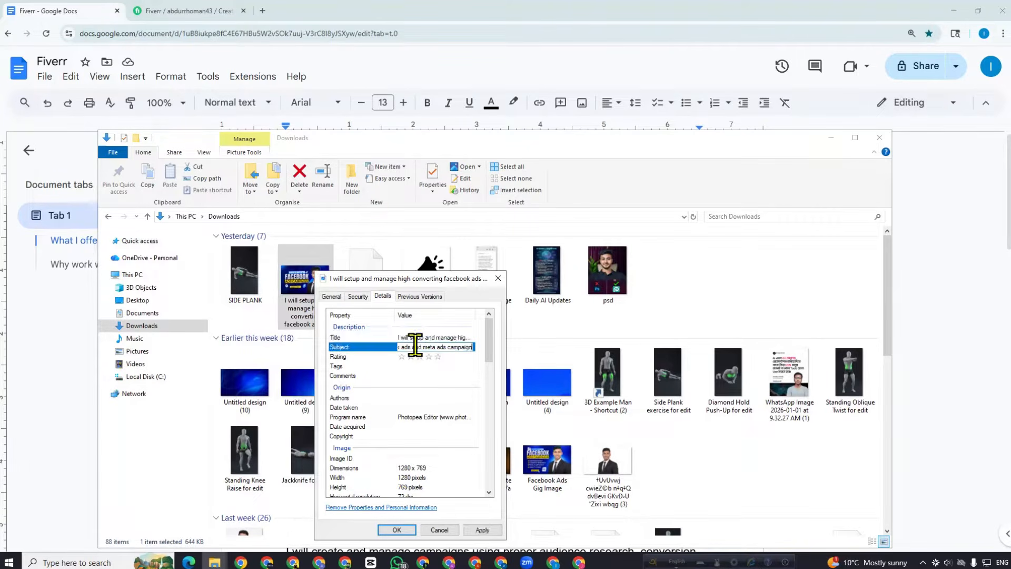
pyautogui.click(438, 357)
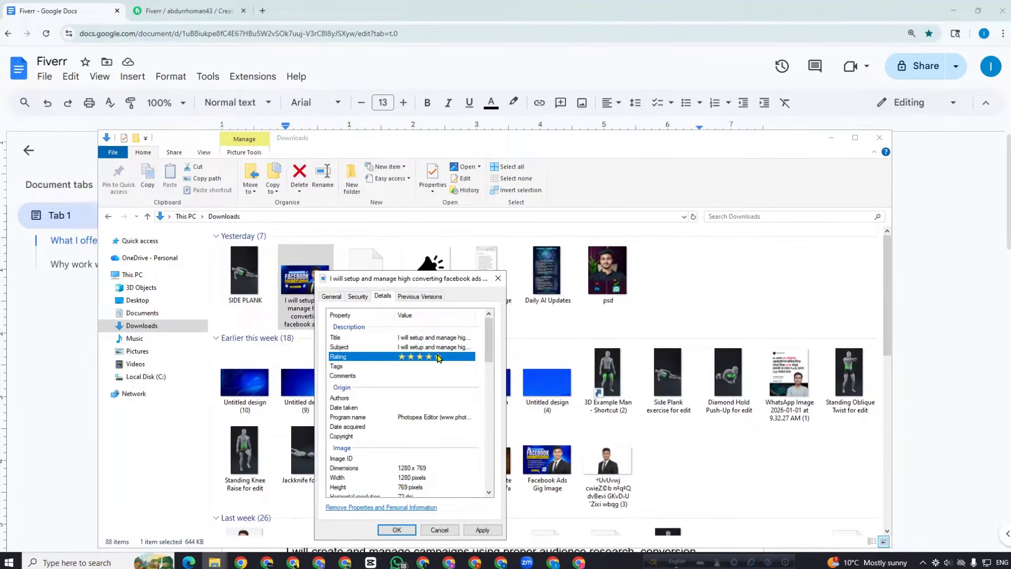
pyautogui.moveTo(407, 277); pyautogui.dragTo(417, 176)
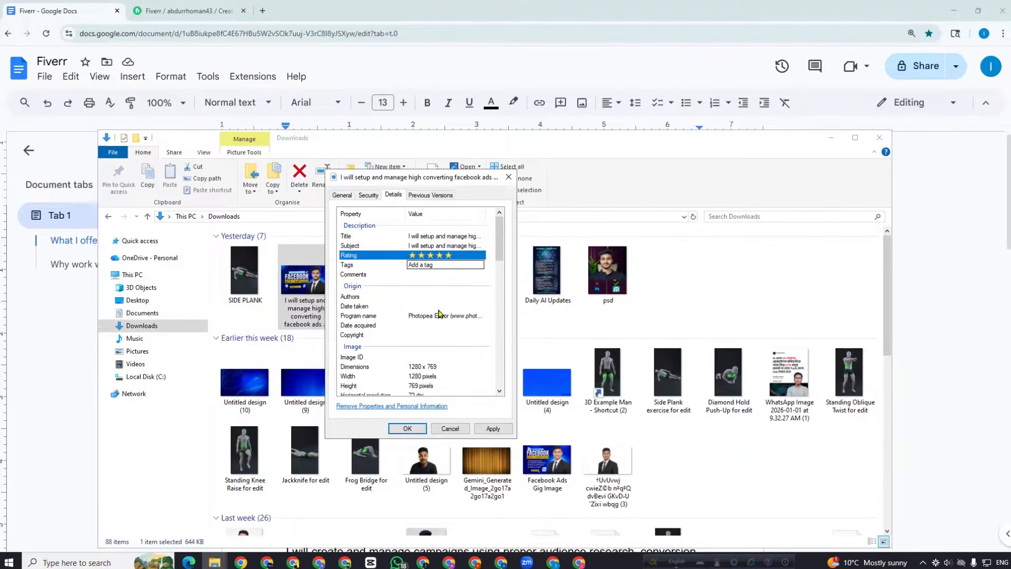
pyautogui.click(408, 428)
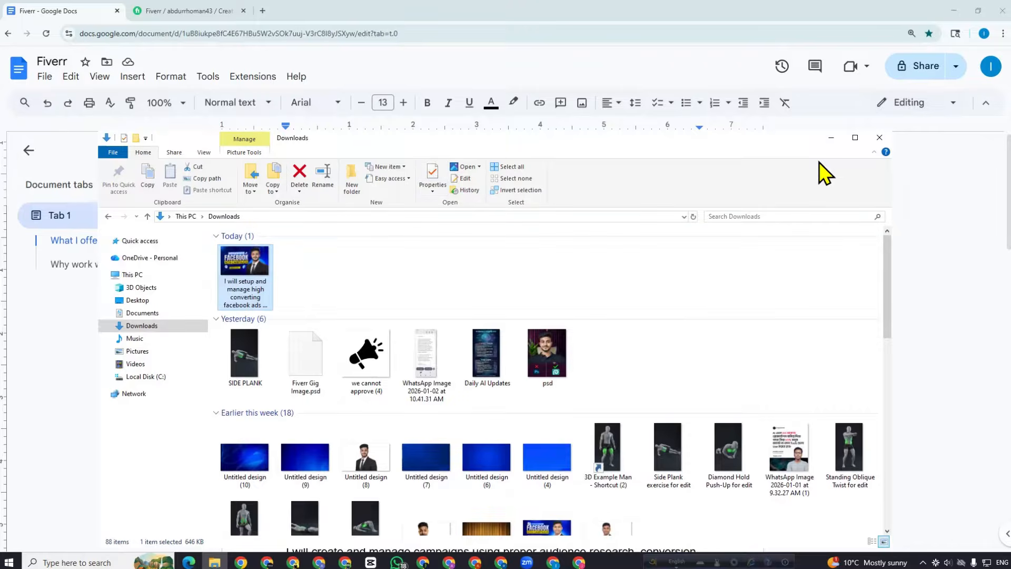
# Copy the search tags facebook ads, meta ads campaign, facebook advertising, instagram ads and social media ads from the document into the gig image's Tags property
pyautogui.click(830, 139)
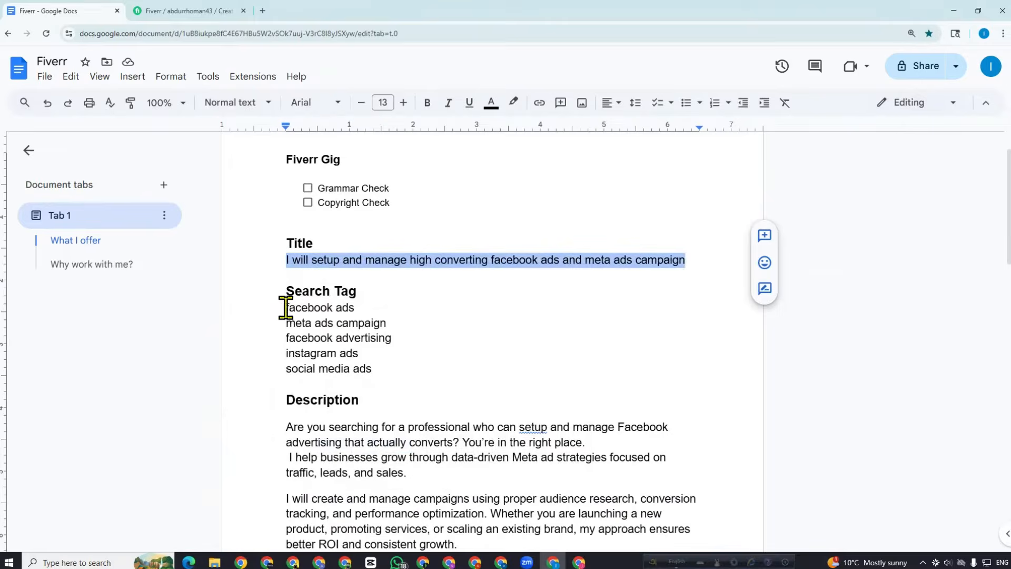
pyautogui.moveTo(286, 308); pyautogui.dragTo(388, 366)
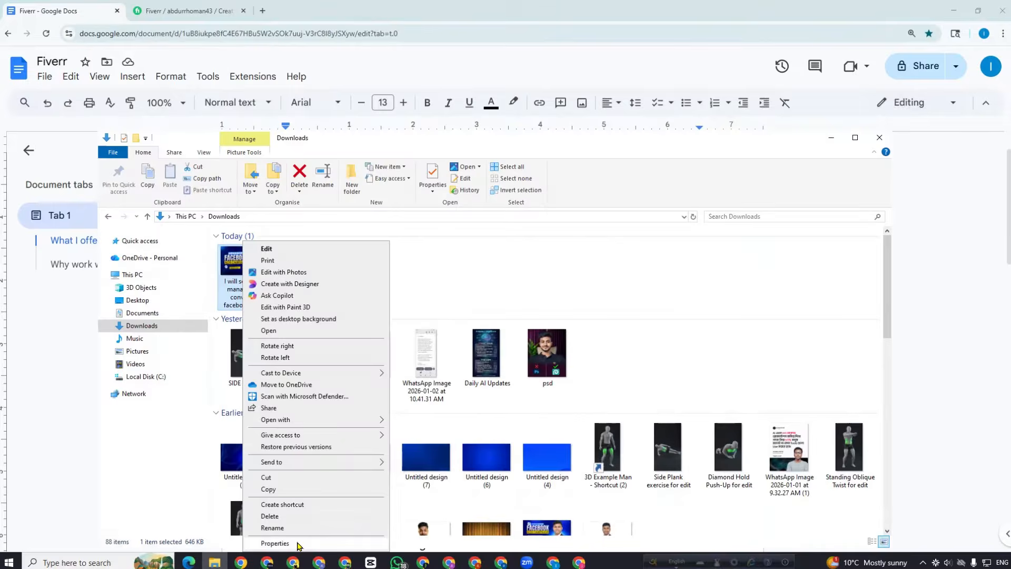
pyautogui.click(296, 543)
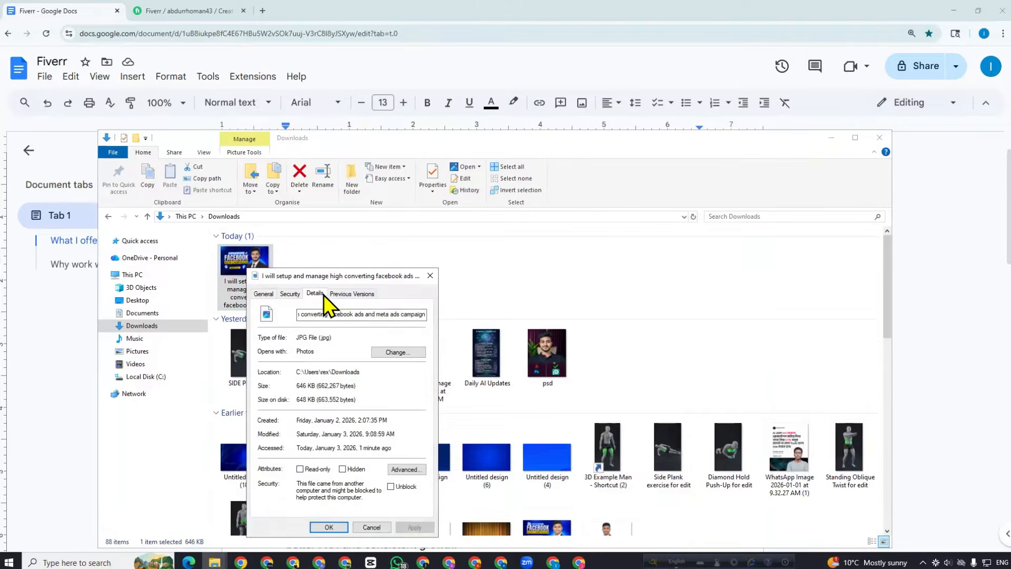
pyautogui.click(316, 294)
pyautogui.click(343, 365)
pyautogui.write('facebook ads meta ads campaign facebook advertising instagram ads social media ads;')
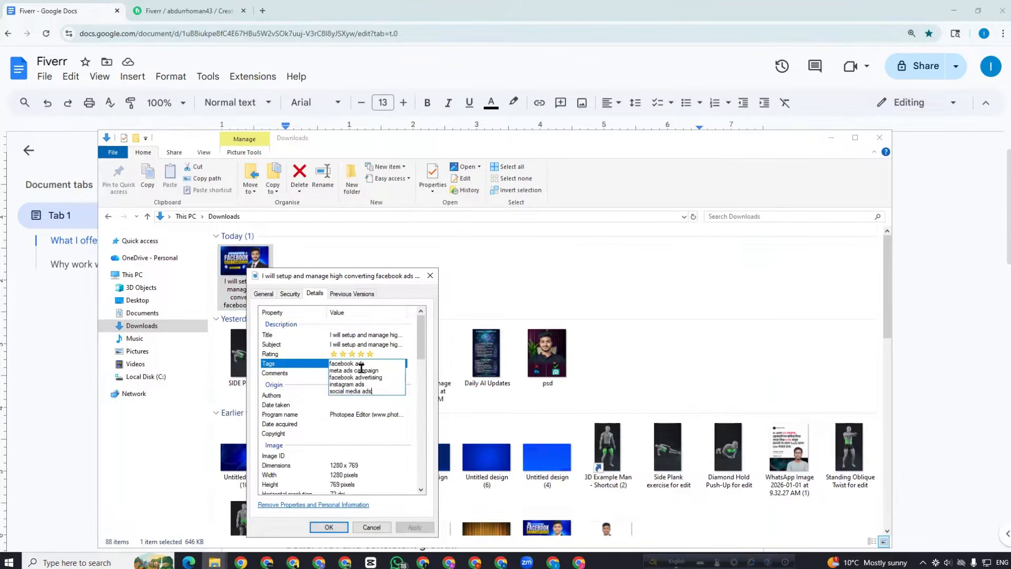
pyautogui.moveTo(375, 273); pyautogui.dragTo(492, 178)
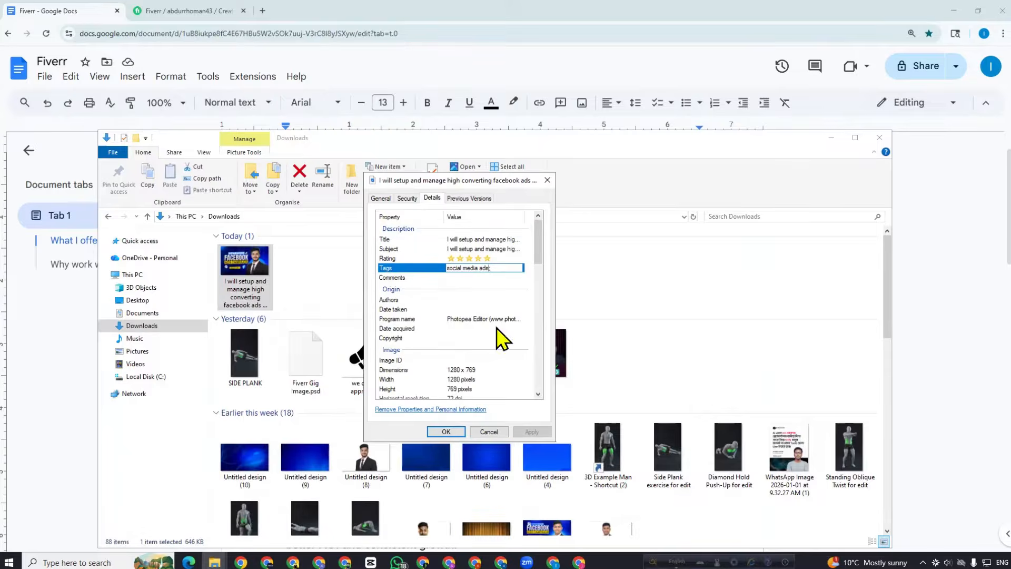
pyautogui.click(446, 431)
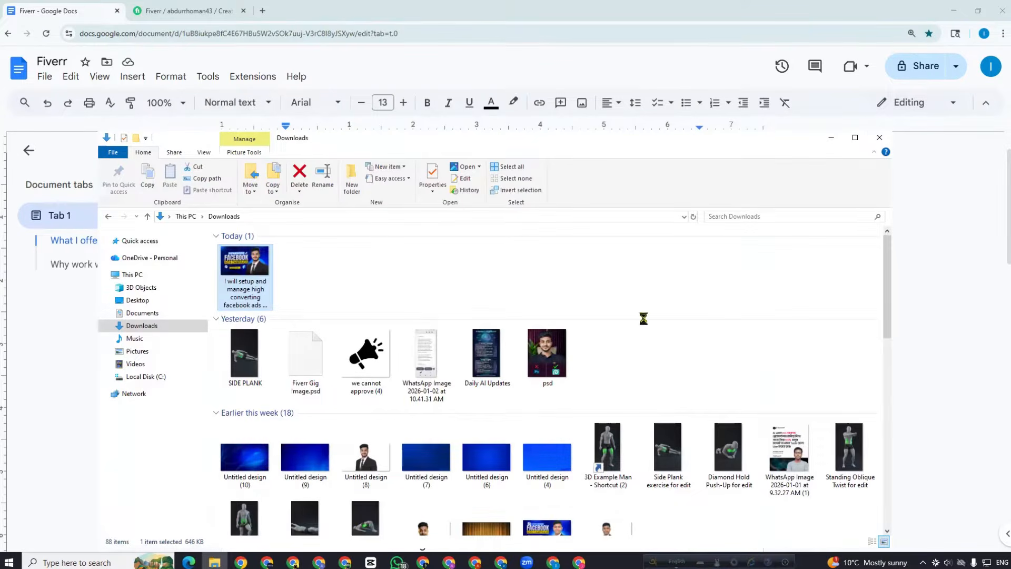
# Close the Downloads window and review the Grammar Check item, gig title and Description section in the Fiverr document
pyautogui.click(880, 138)
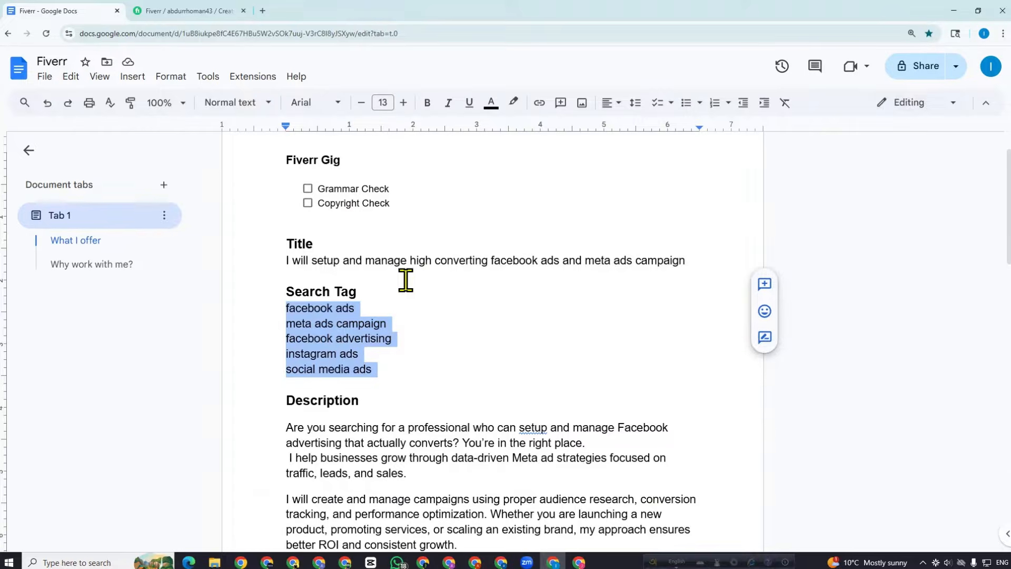
pyautogui.scroll(1, 416, 263)
pyautogui.moveTo(391, 241); pyautogui.dragTo(314, 242)
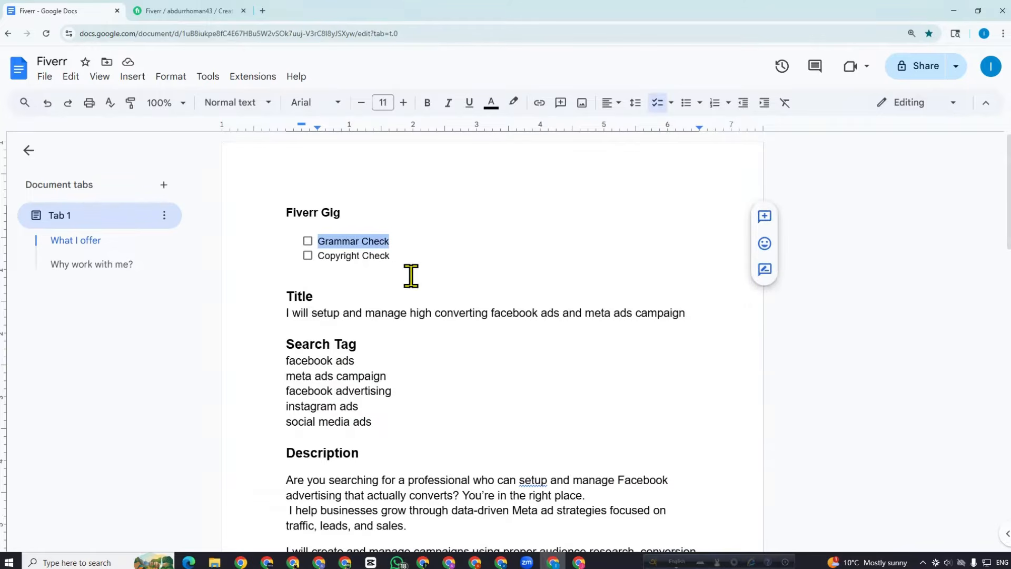
pyautogui.click(390, 315)
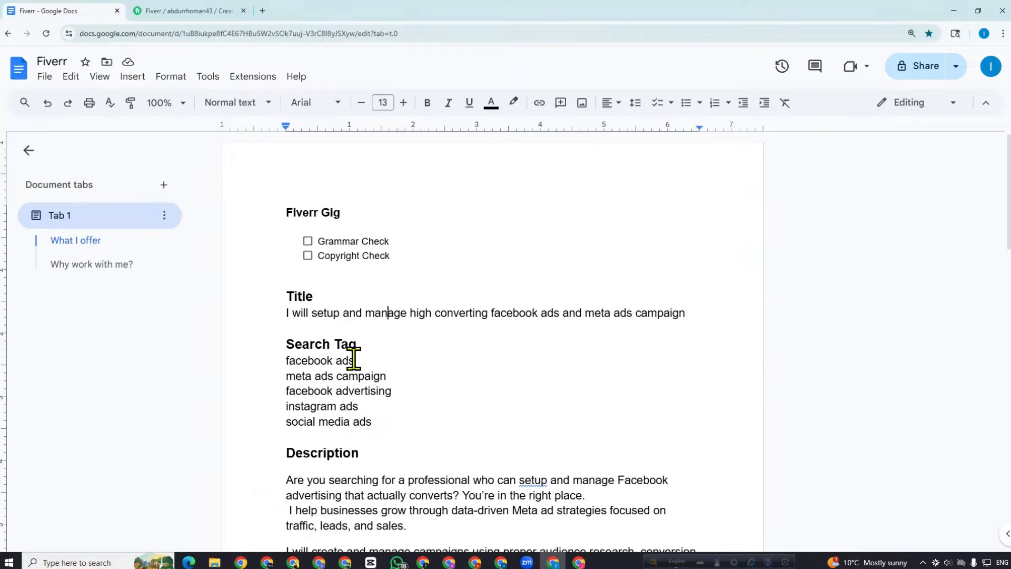
pyautogui.moveTo(279, 314); pyautogui.dragTo(625, 314)
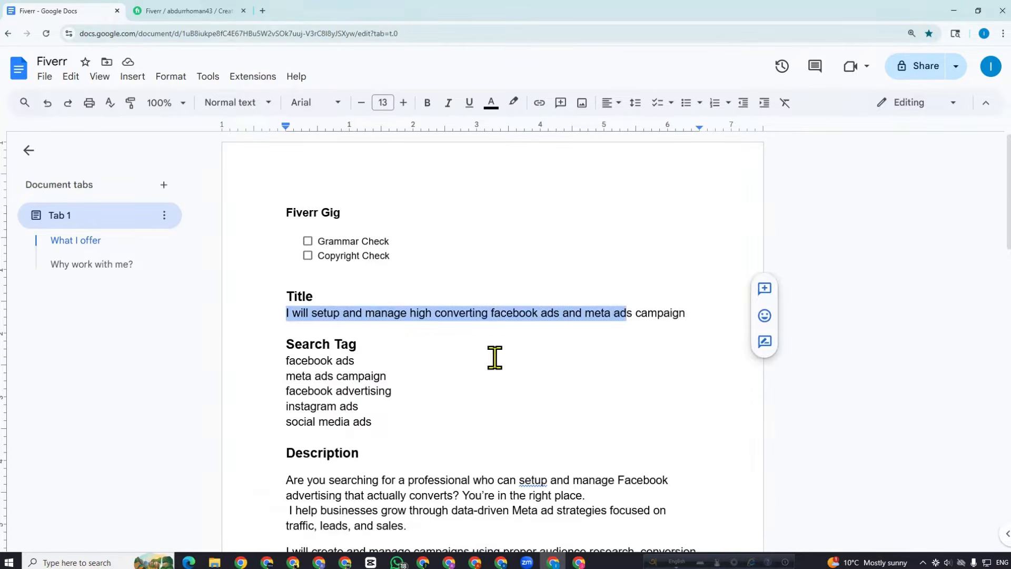
pyautogui.scroll(-2, 464, 361)
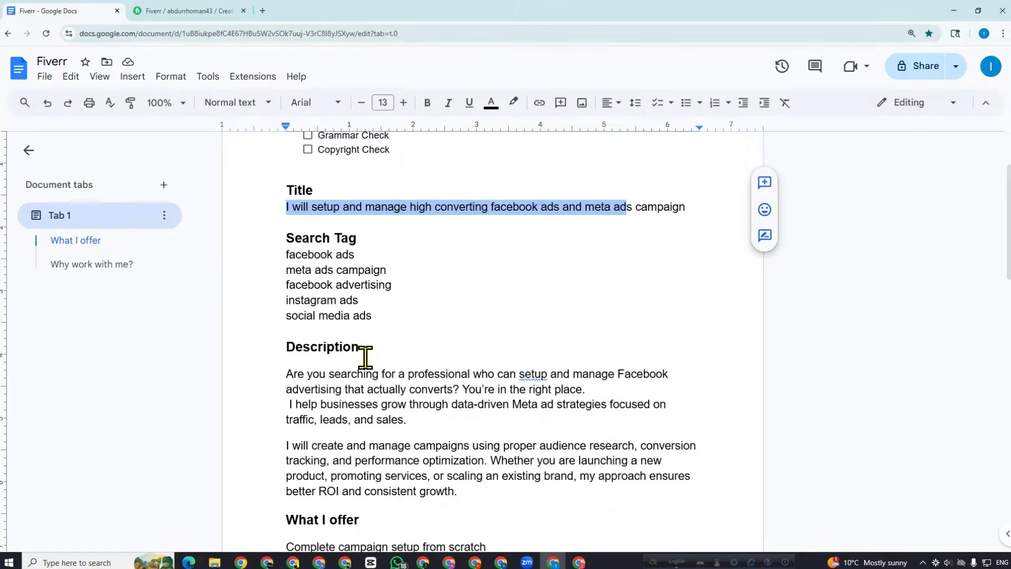
pyautogui.scroll(2, 325, 153)
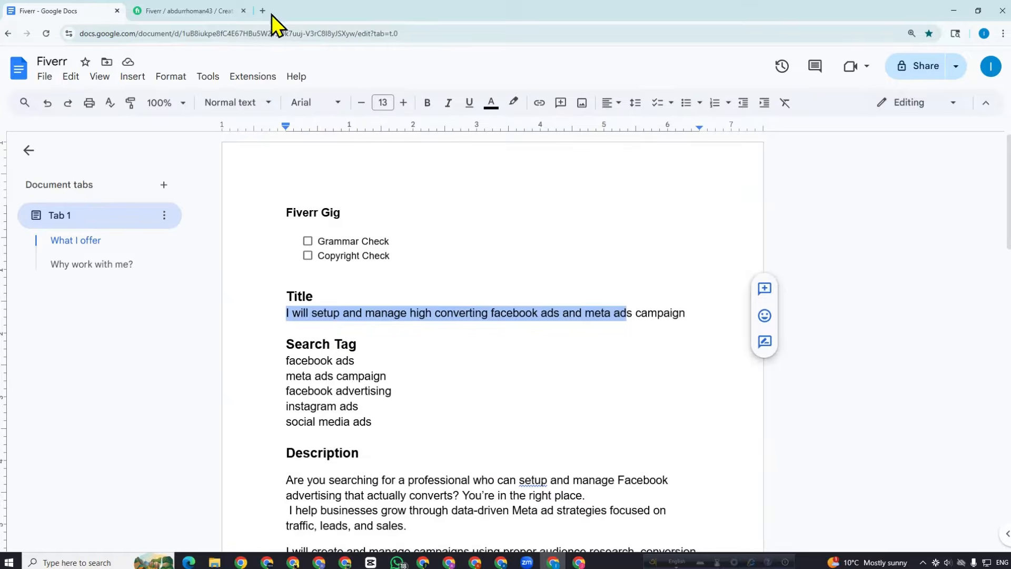
# Search Google for "grammar checker" in a new browser tab and open the Grammarly official site
pyautogui.hotkey('ctrl', 't')
pyautogui.click(428, 216)
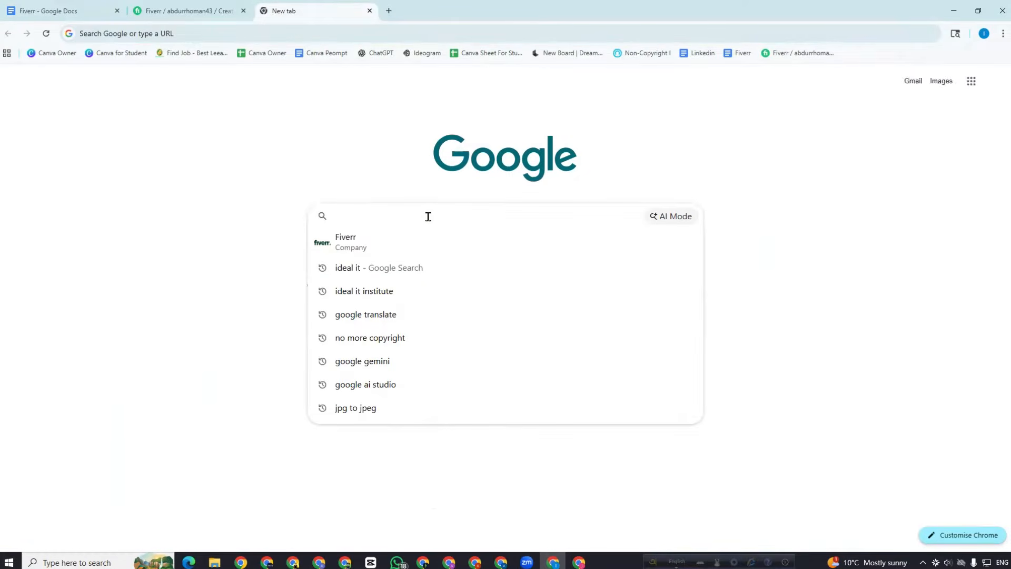
pyautogui.write('grammar checker')
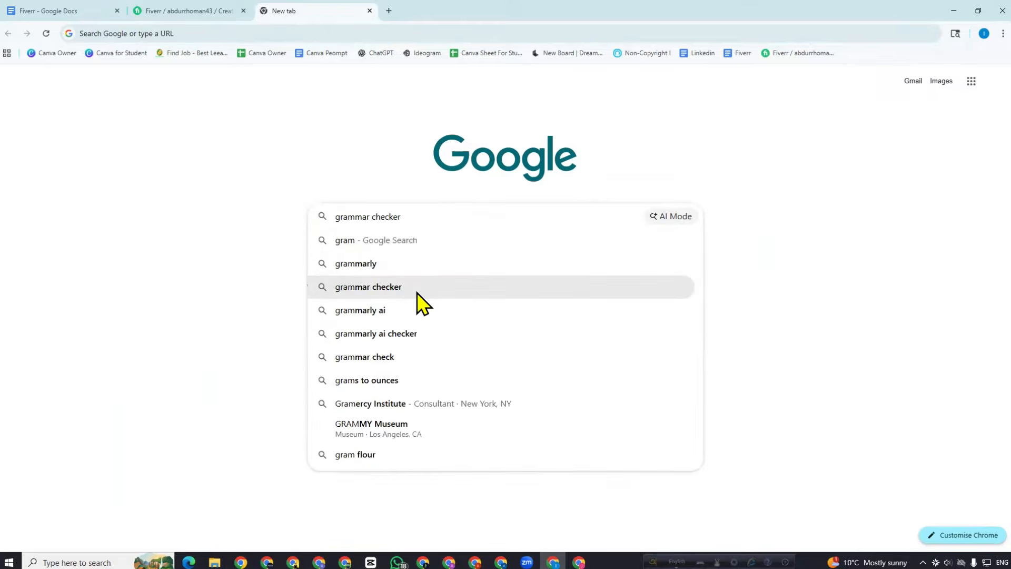
pyautogui.click(416, 293)
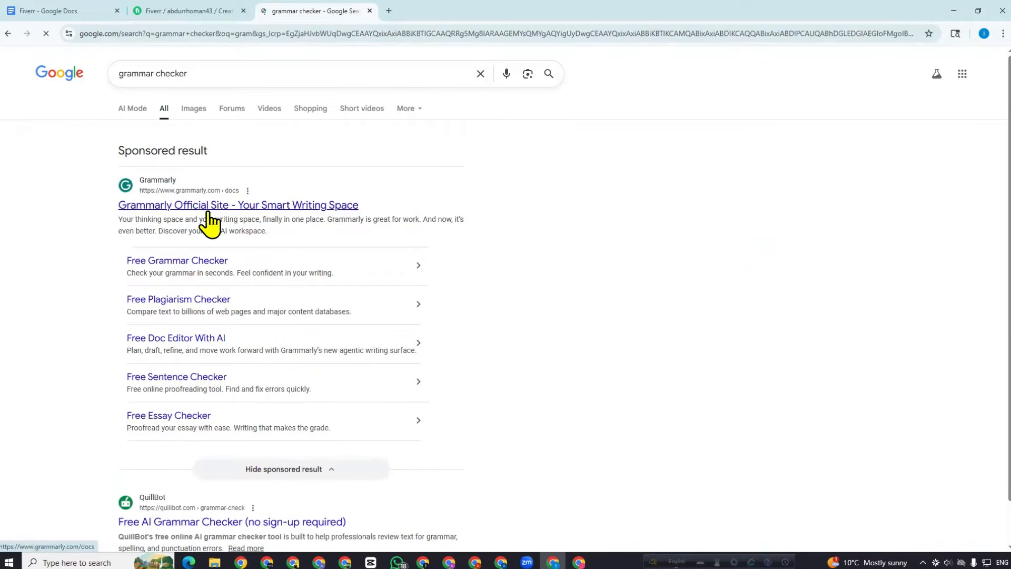
pyautogui.scroll(-3, 197, 285)
pyautogui.scroll(3, 197, 285)
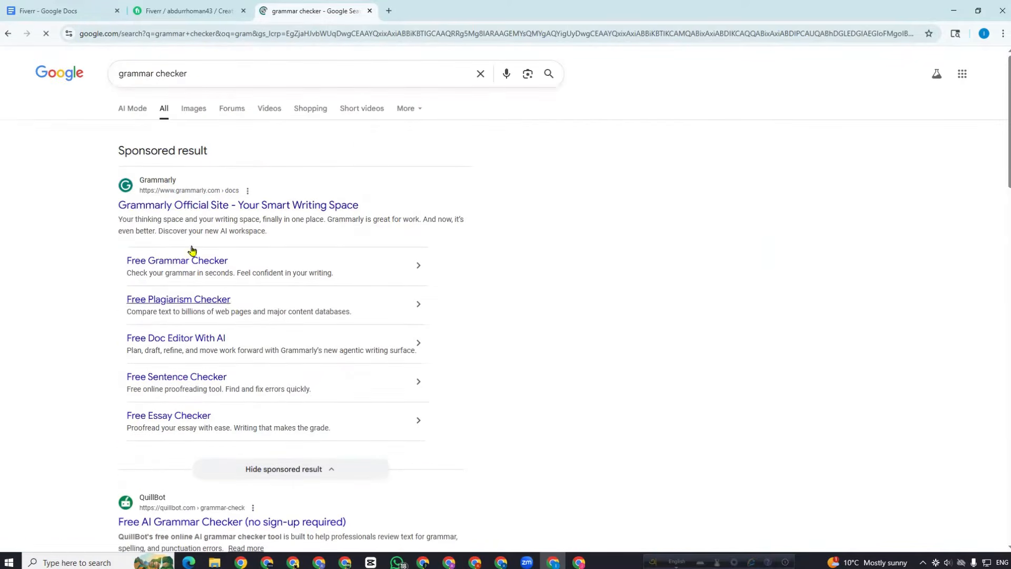
pyautogui.click(180, 203)
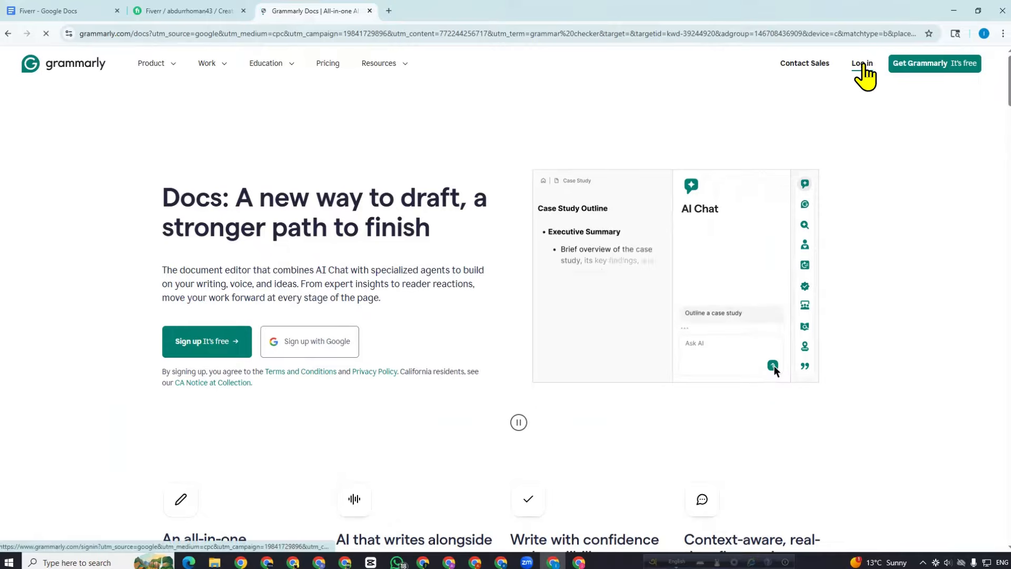
# Close the Grammarly site and examine the Copyright Check item and the gig text from the title through the What I offer section
pyautogui.click(72, 9)
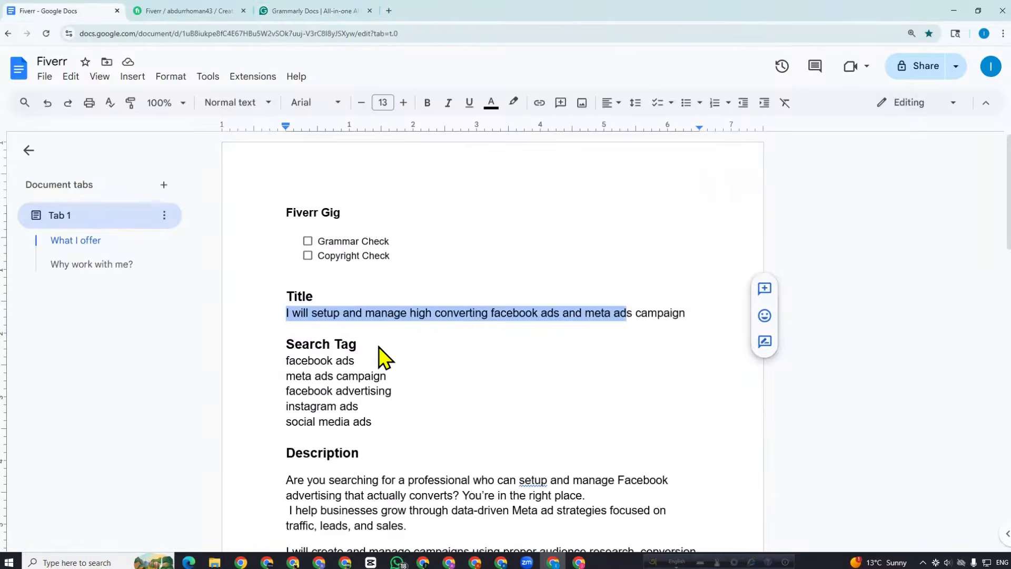
pyautogui.scroll(-14, 320, 304)
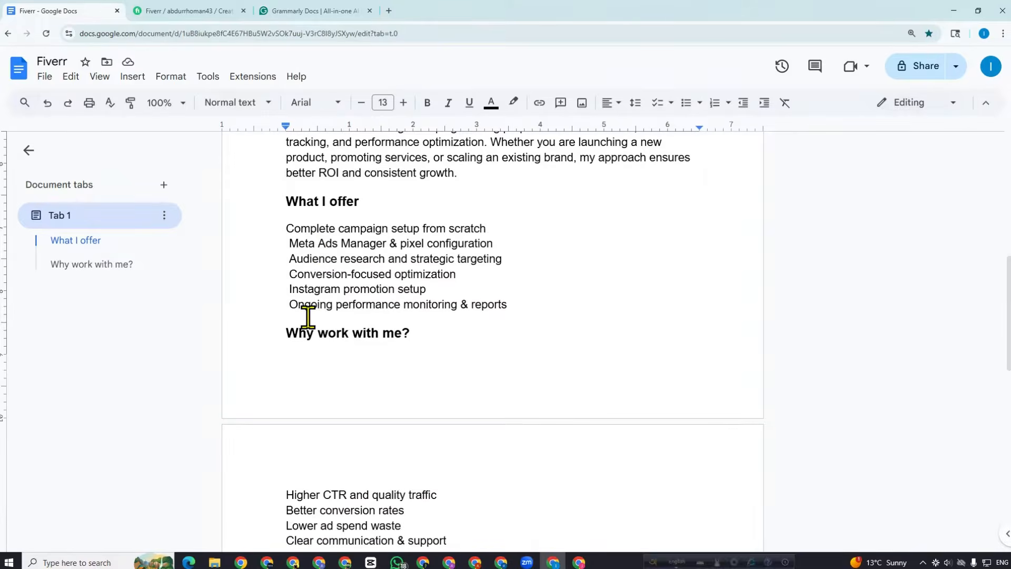
pyautogui.scroll(8, 342, 332)
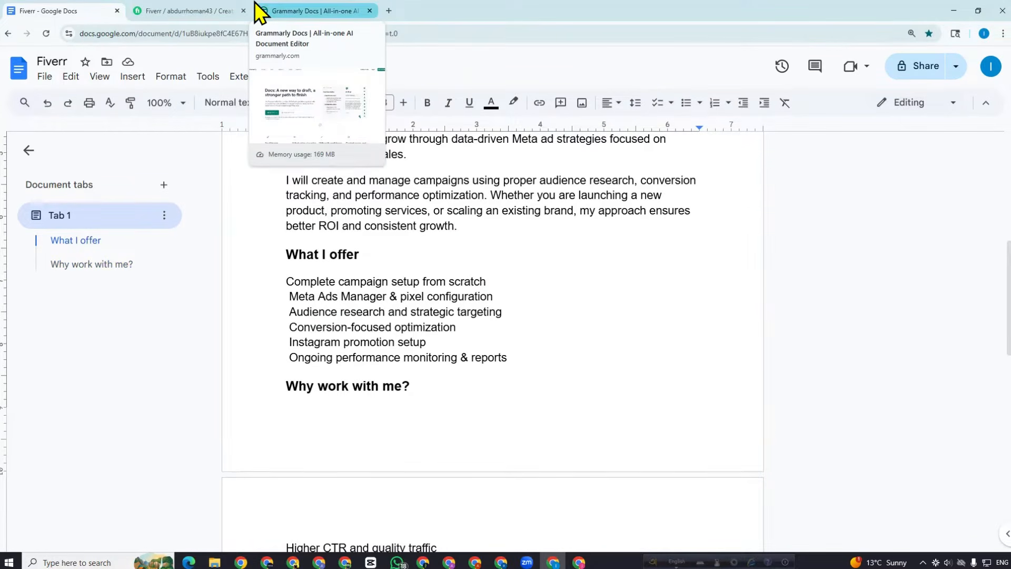
pyautogui.click(370, 11)
pyautogui.scroll(7, 369, 180)
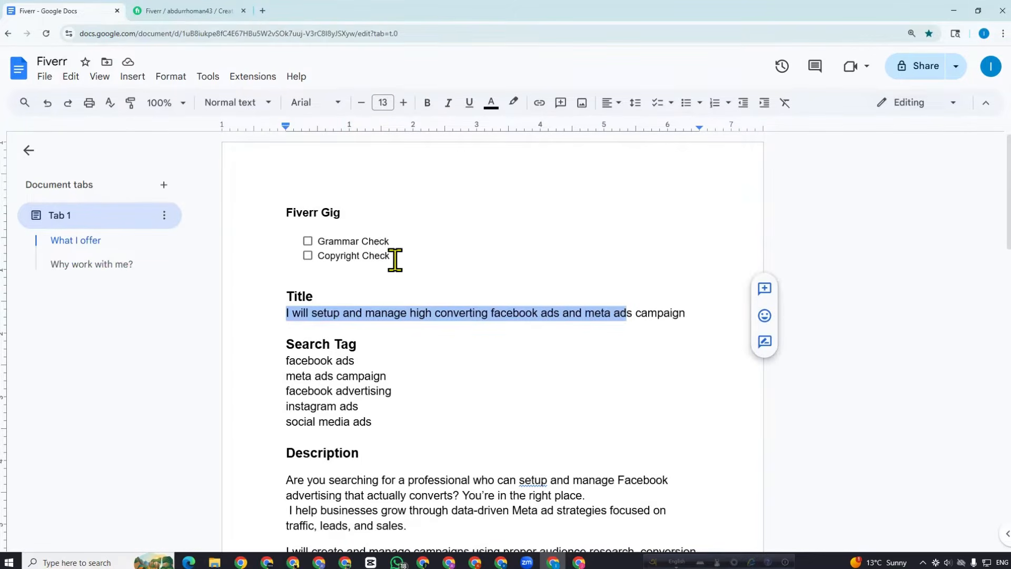
pyautogui.moveTo(396, 257); pyautogui.dragTo(319, 258)
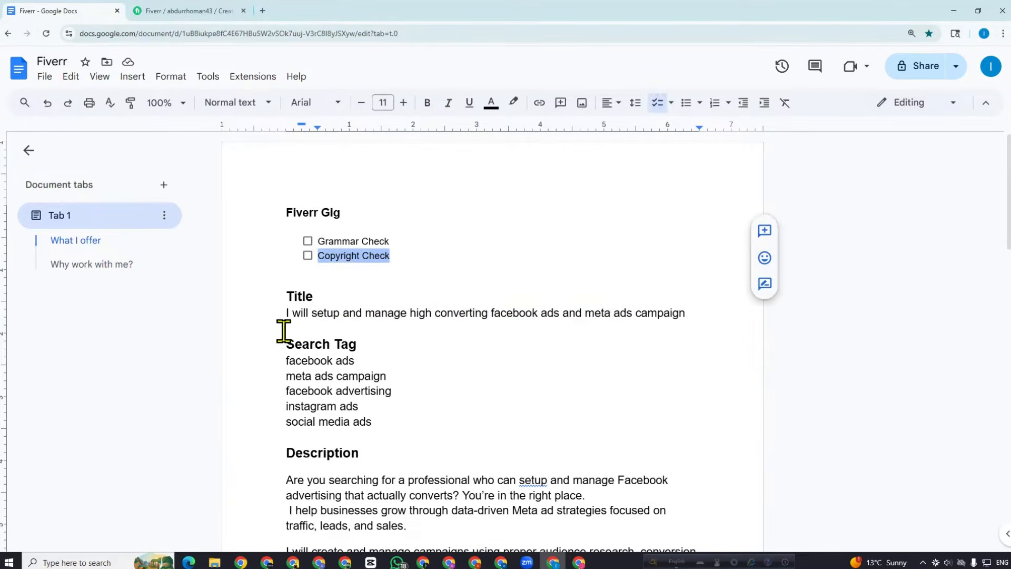
pyautogui.moveTo(285, 313); pyautogui.dragTo(533, 404)
pyautogui.scroll(-6, 513, 411)
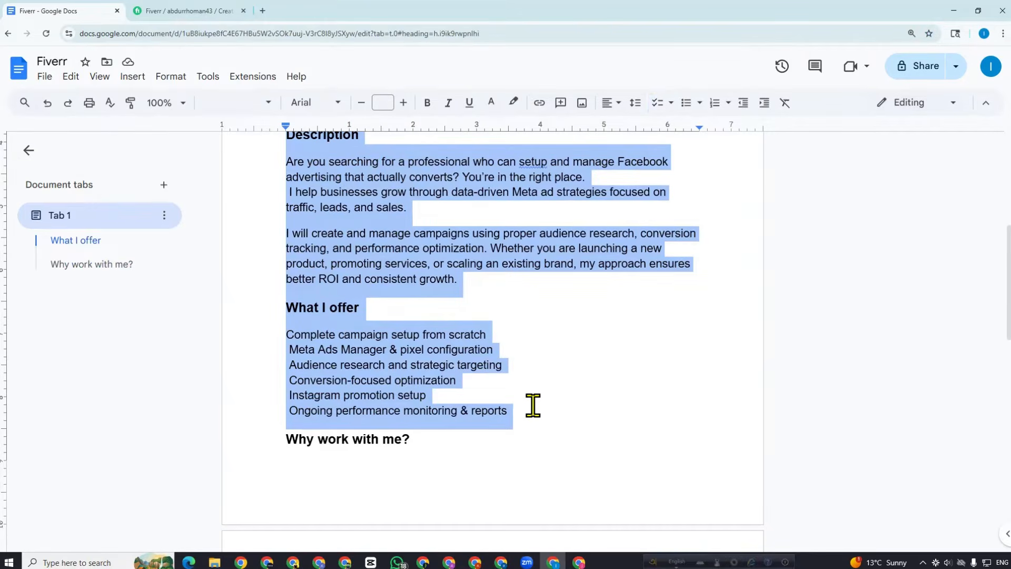
pyautogui.click(513, 402)
pyautogui.click(290, 349)
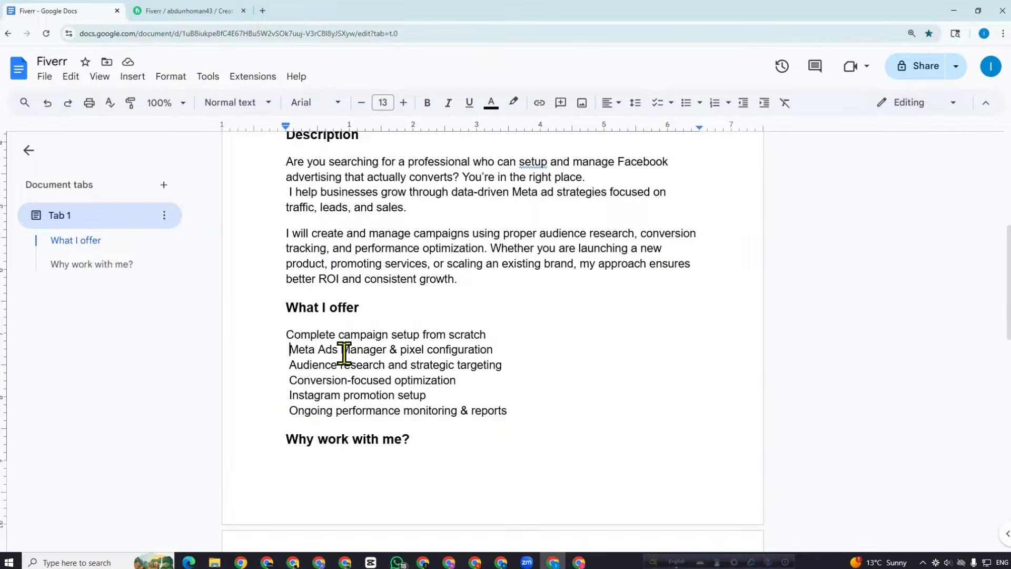
pyautogui.scroll(5, 344, 354)
# Search Google for a plagiarism checker in a new browser tab and open the SmallSEOTools Plagiarism Checker
pyautogui.click(262, 11)
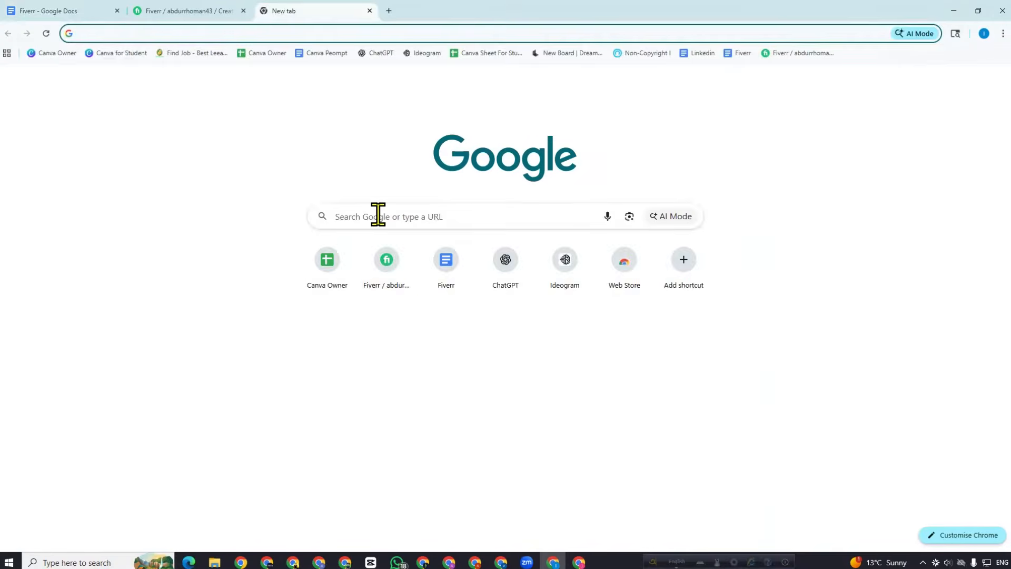
pyautogui.click(378, 214)
pyautogui.write('pla')
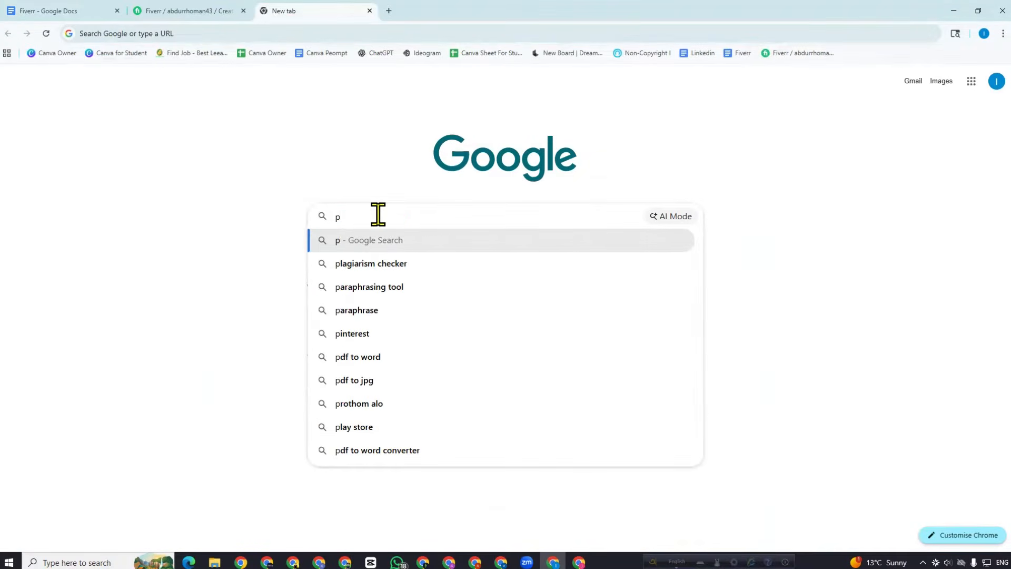
pyautogui.press('Return')
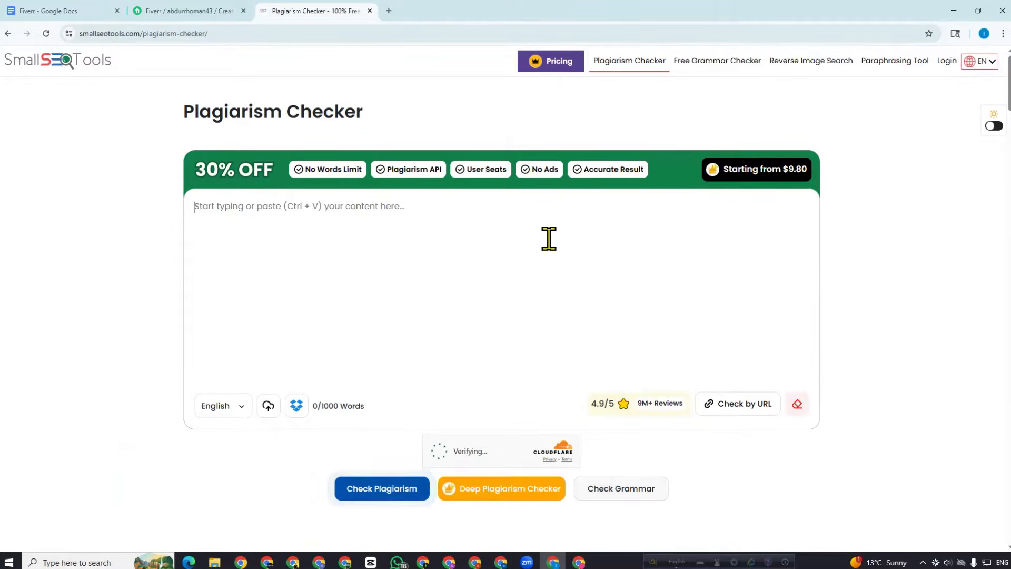
pyautogui.scroll(-2, 408, 284)
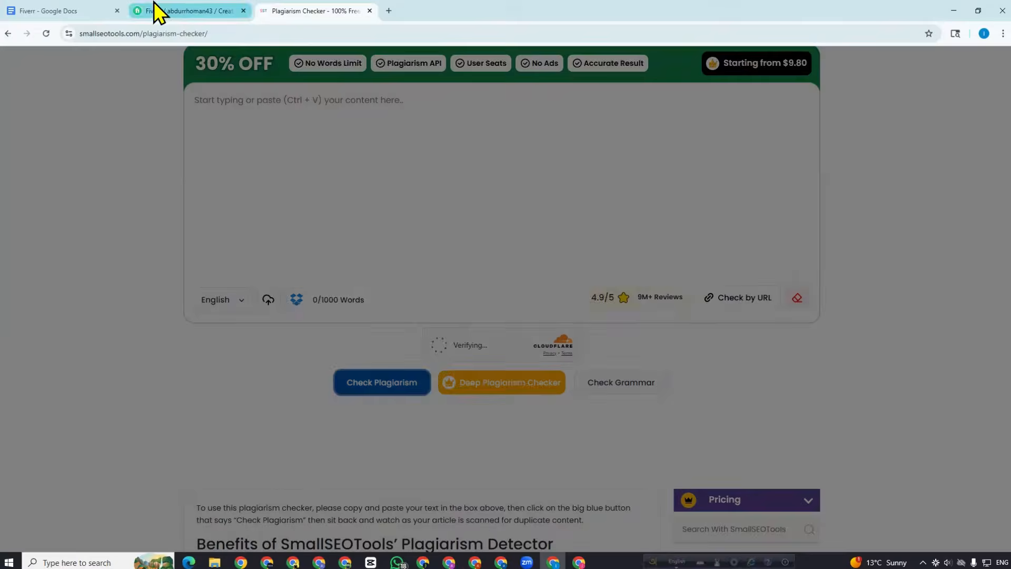
# Copy the gig text from the title line through the closing line before the FAQ and paste it into the plagiarism checker
pyautogui.click(84, 10)
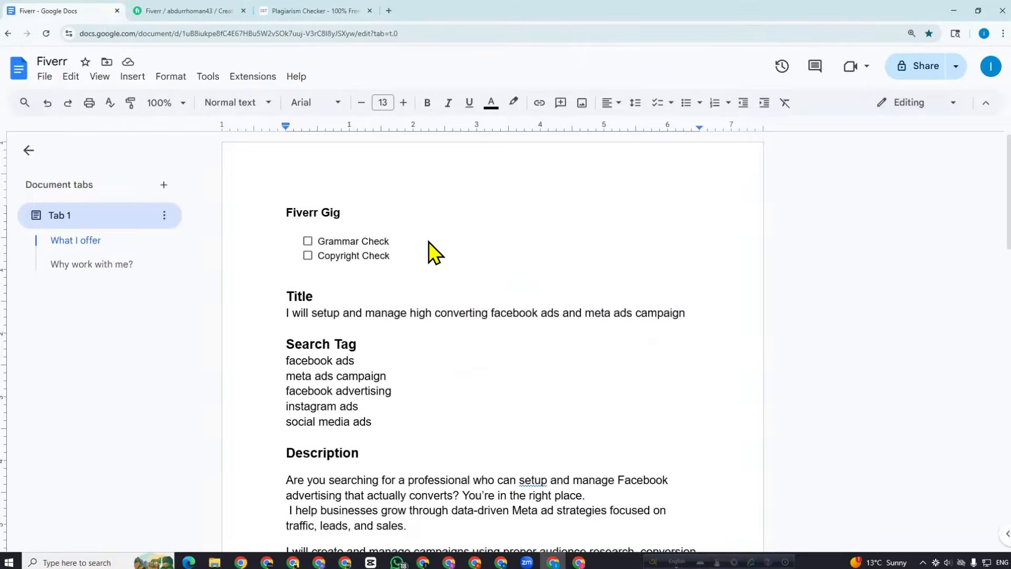
pyautogui.moveTo(287, 314); pyautogui.dragTo(678, 270)
pyautogui.scroll(-12, 663, 327)
pyautogui.scroll(-2, 664, 325)
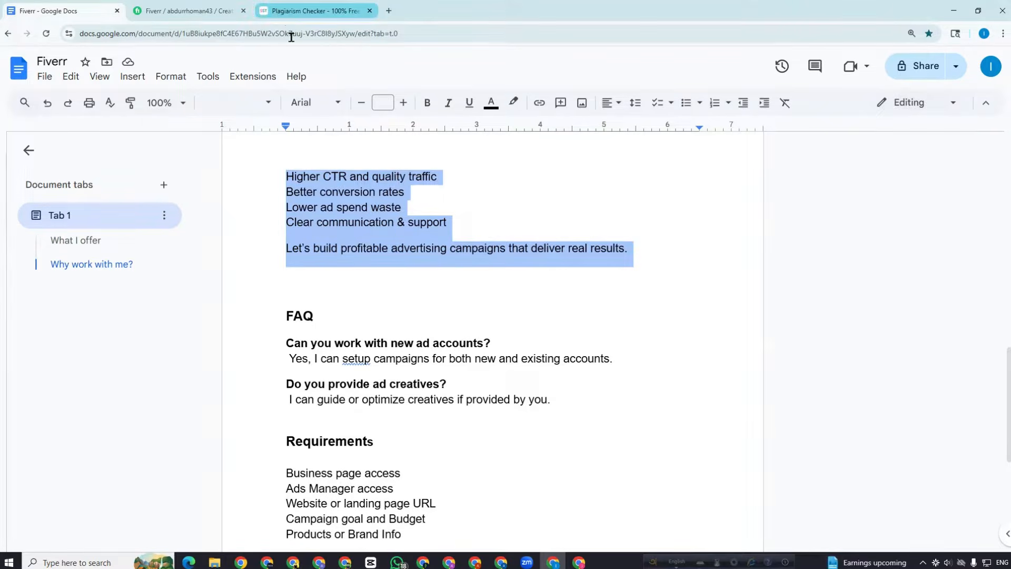
pyautogui.click(295, 10)
pyautogui.click(688, 206)
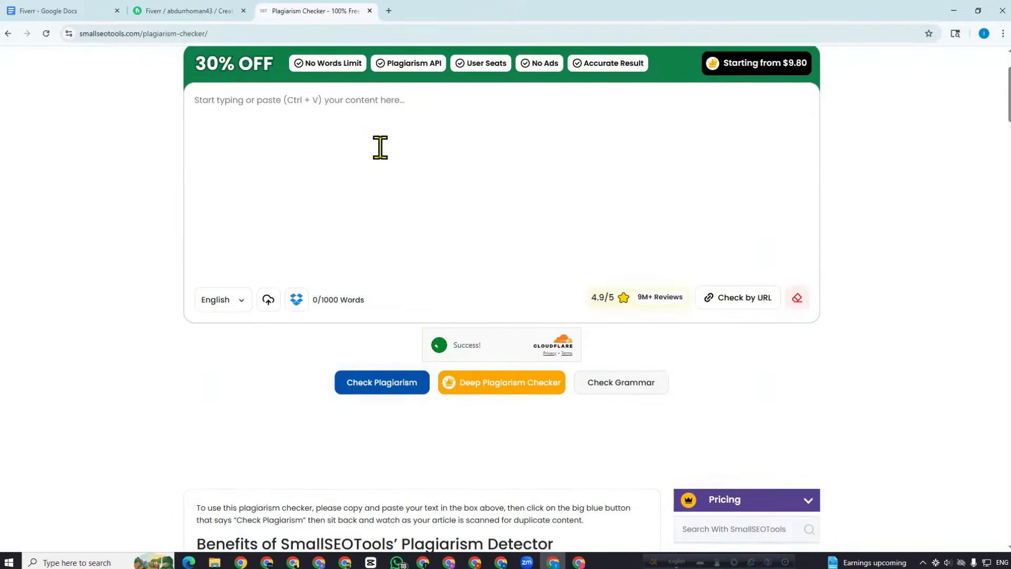
pyautogui.click(388, 151)
pyautogui.hotkey('ctrl', 'v')
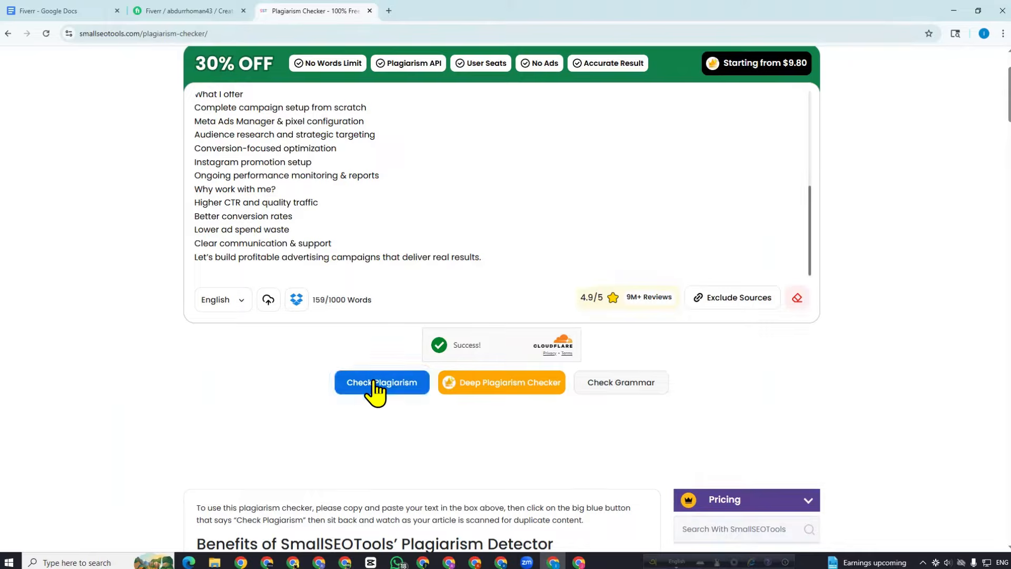
# Run the plagiarism check on the pasted gig text, review its plagiarism and uniqueness results, and close the checker
pyautogui.click(375, 387)
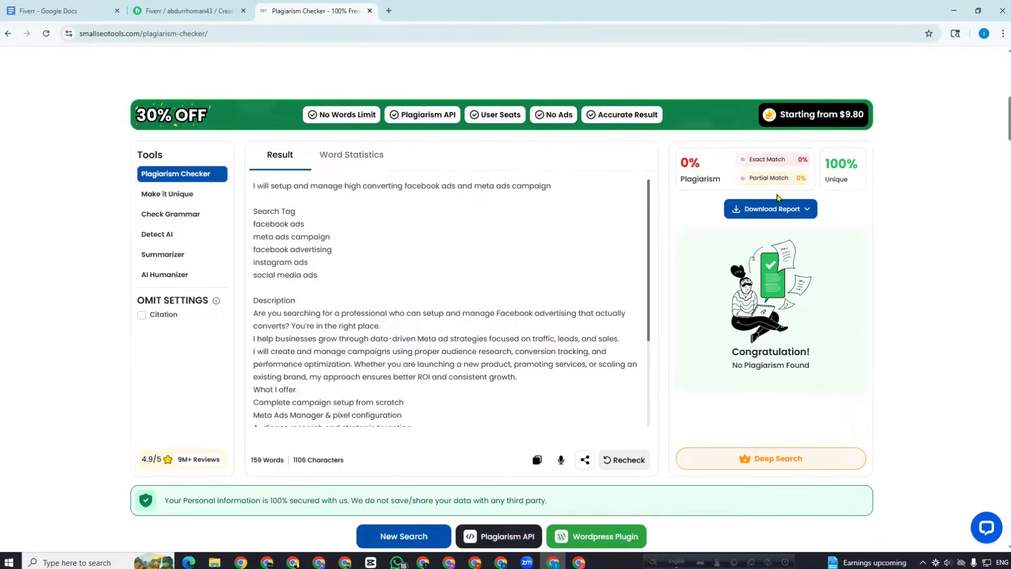
pyautogui.moveTo(837, 165)
pyautogui.scroll(10, 371, 362)
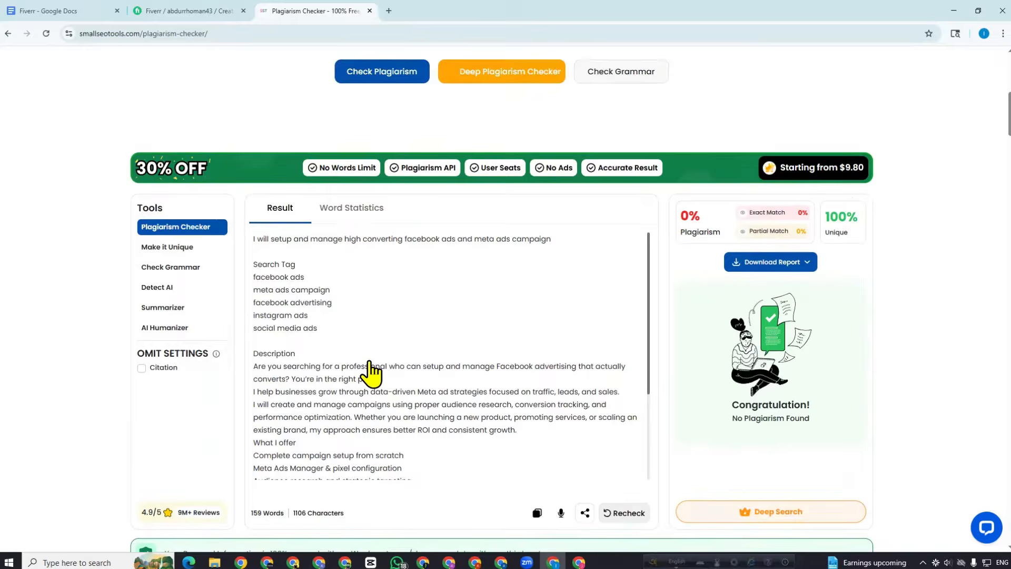
pyautogui.click(371, 11)
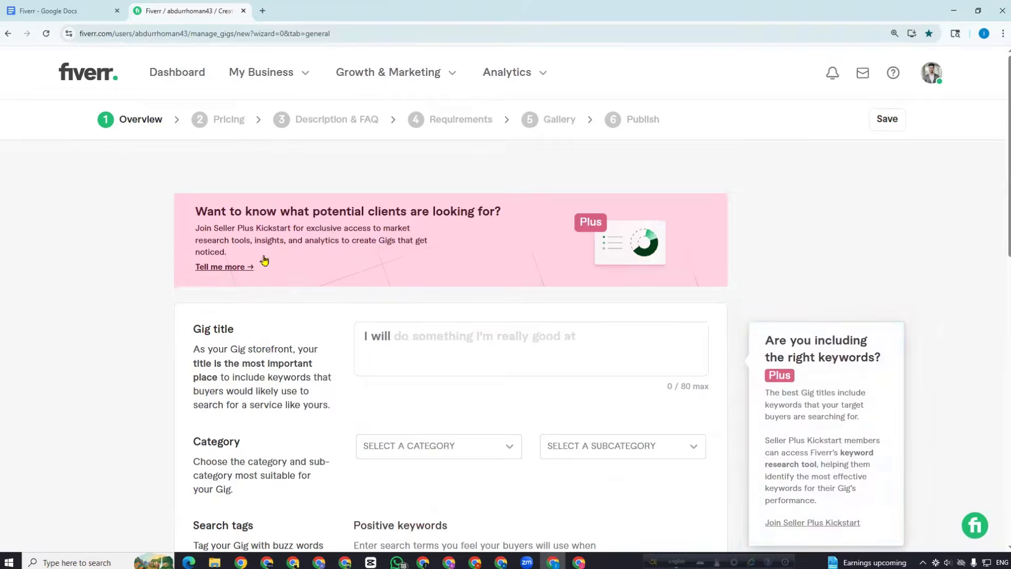
# Mark the Grammar Check and Copyright Check items as completed in the Fiverr document's checklist
pyautogui.click(63, 10)
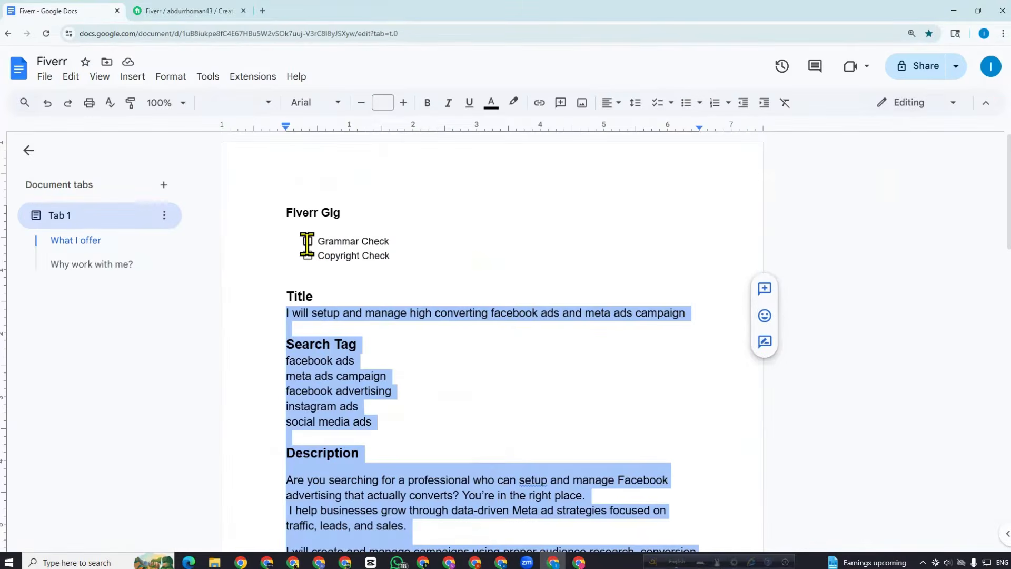
pyautogui.click(308, 242)
pyautogui.click(308, 256)
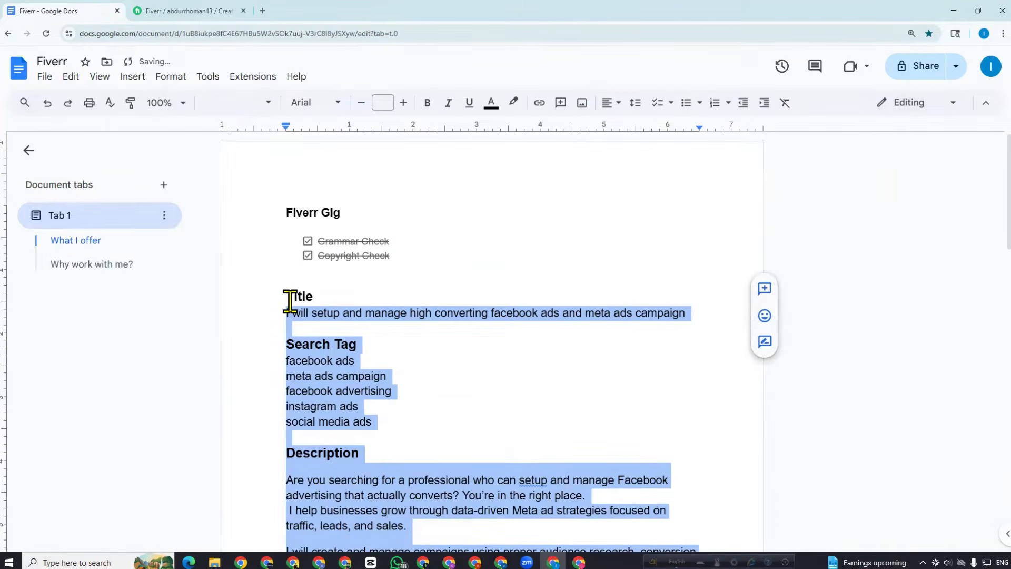
pyautogui.click(474, 279)
# Look over the title, category and search tag fields of Fiverr's gig Overview form and copy the gig title line from the document
pyautogui.click(158, 11)
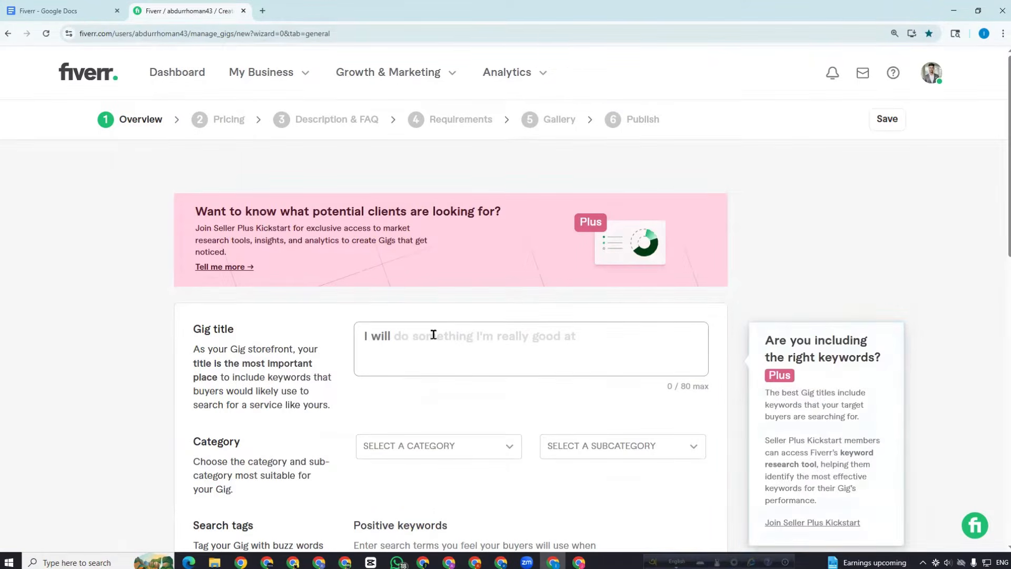
pyautogui.scroll(-2, 430, 337)
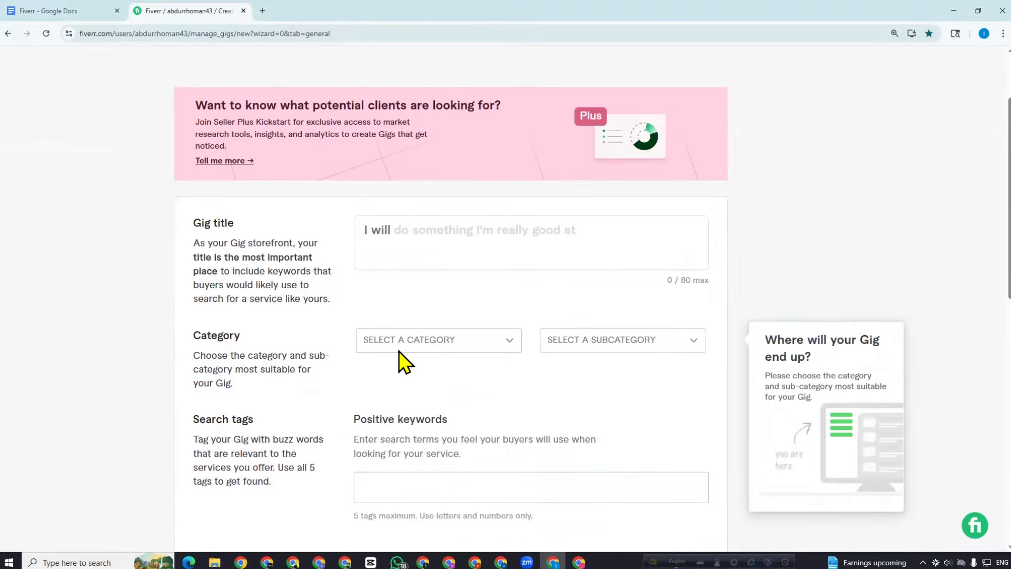
pyautogui.scroll(-2, 400, 343)
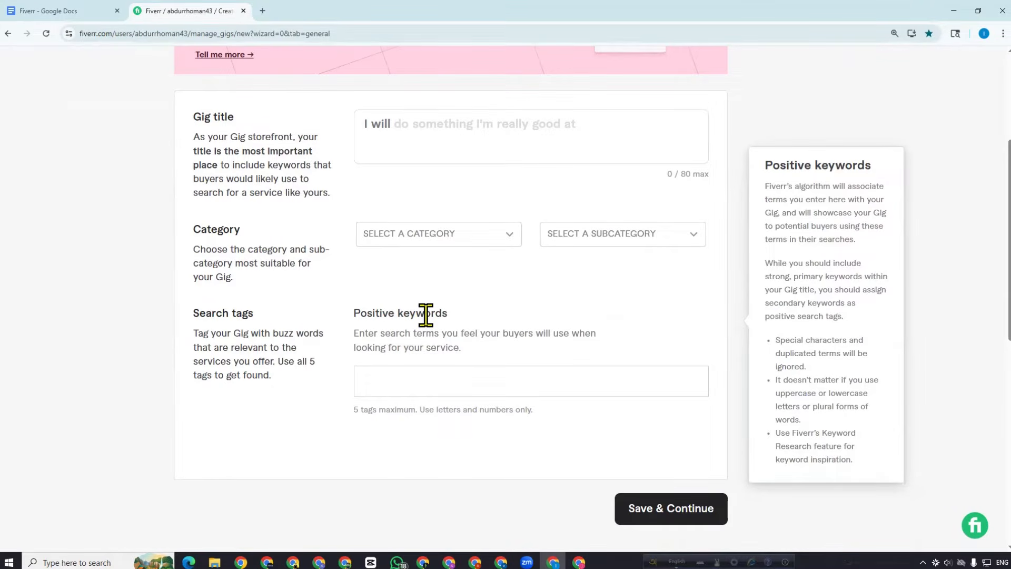
pyautogui.click(68, 11)
pyautogui.moveTo(284, 314); pyautogui.dragTo(664, 330)
pyautogui.hotkey('ctrl', 'c')
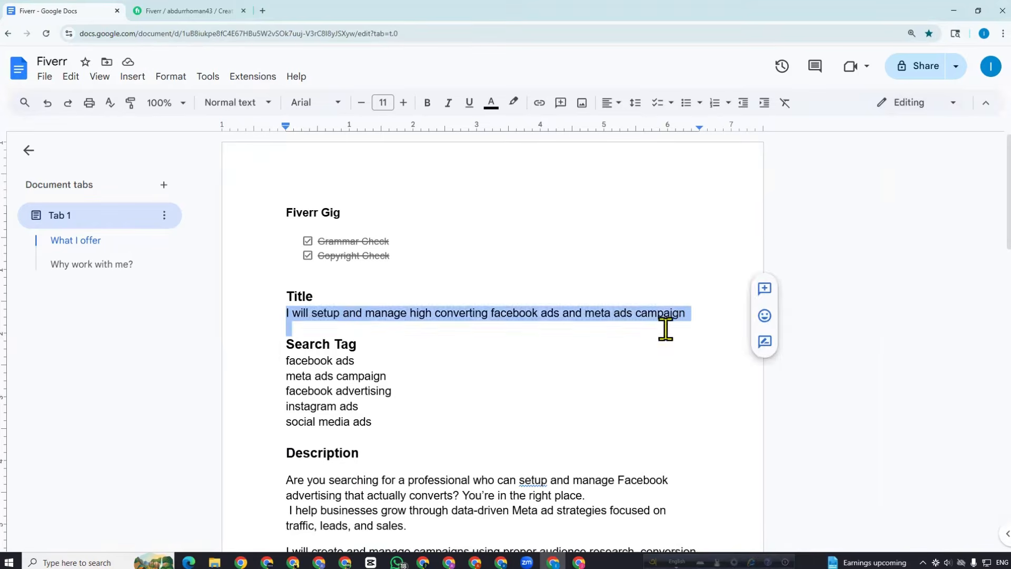
# Copy the document's title text after "I will" and paste it into Fiverr's gig title: "setup and manage high converting facebook ads and meta ads campaign"
pyautogui.press('Right')
pyautogui.moveTo(312, 315); pyautogui.dragTo(682, 309)
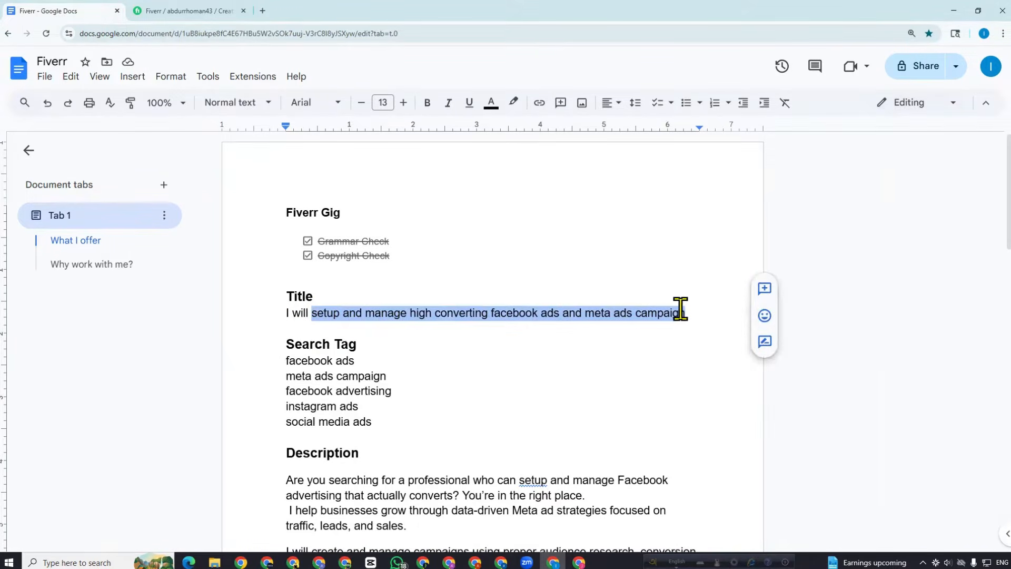
pyautogui.click(147, 11)
pyautogui.click(406, 124)
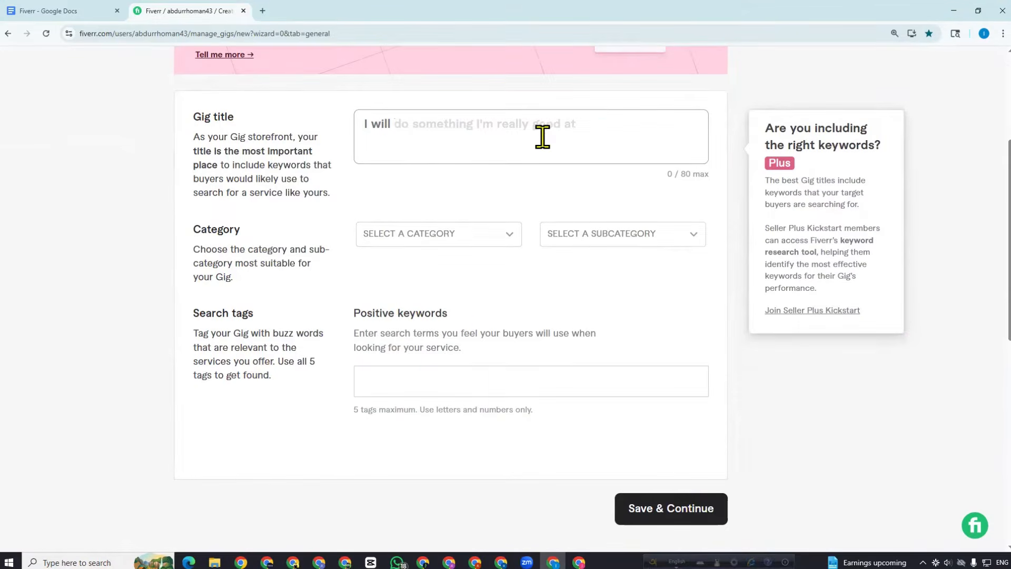
pyautogui.hotkey('ctrl', 'v')
pyautogui.click(748, 86)
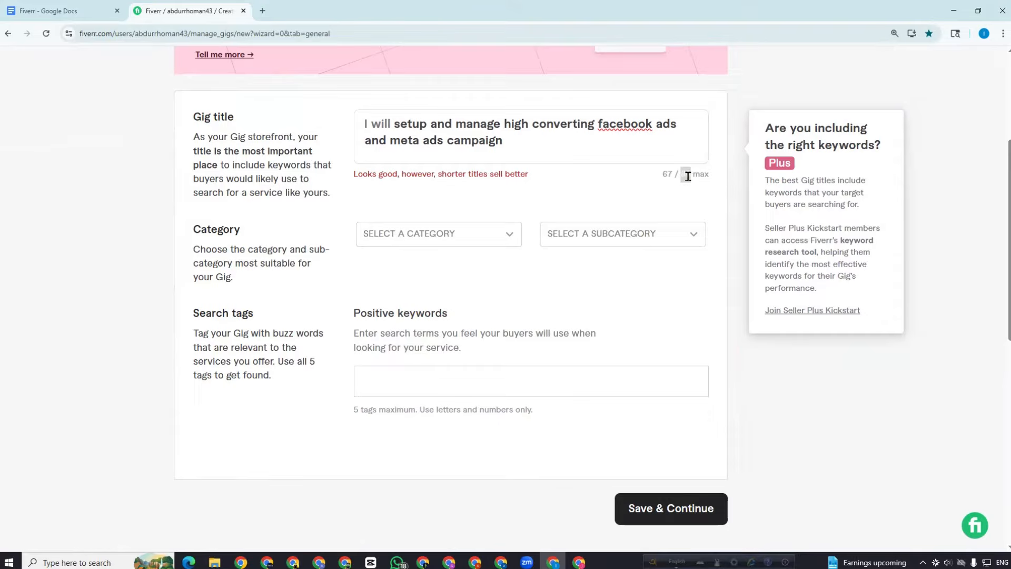
pyautogui.click(655, 184)
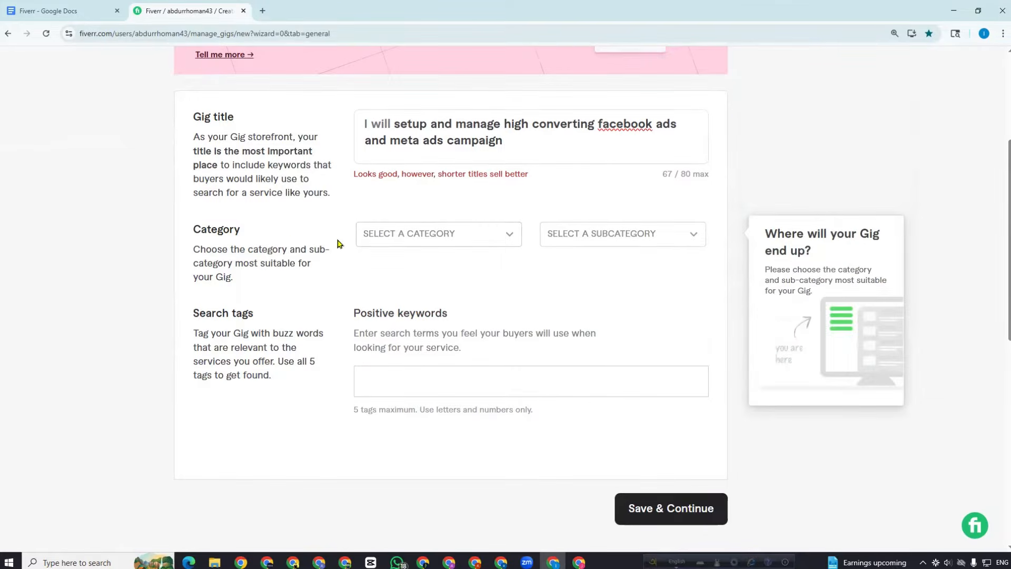
# Set the gig's category to Digital Marketing and its subcategory to Social Media Marketing
pyautogui.click(511, 234)
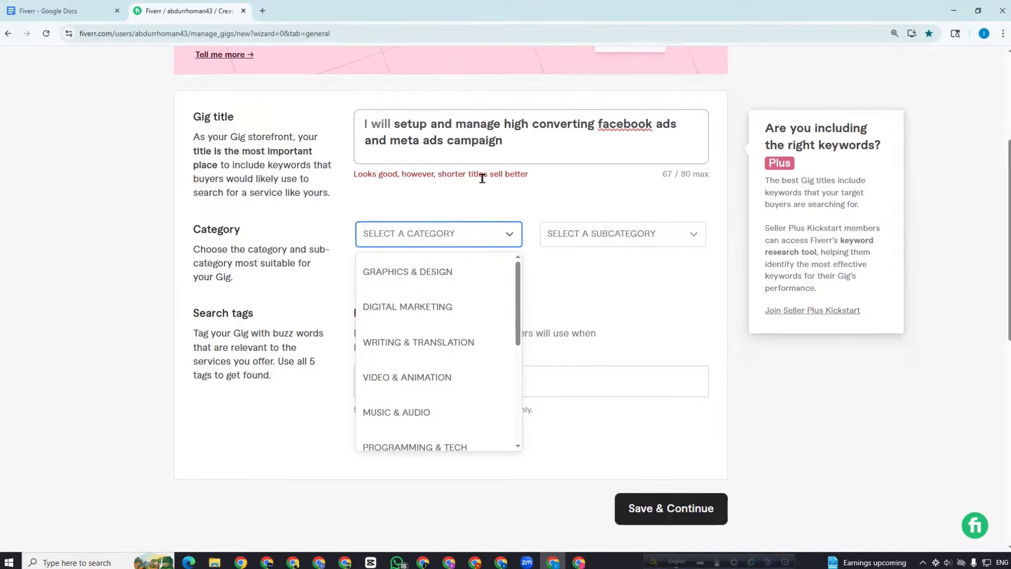
pyautogui.click(443, 311)
pyautogui.click(693, 239)
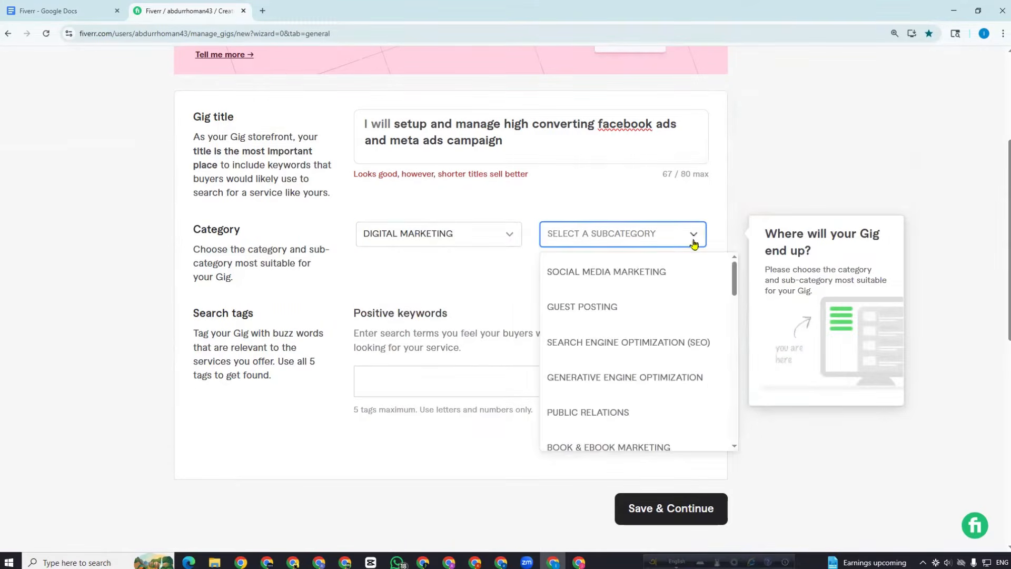
pyautogui.click(630, 280)
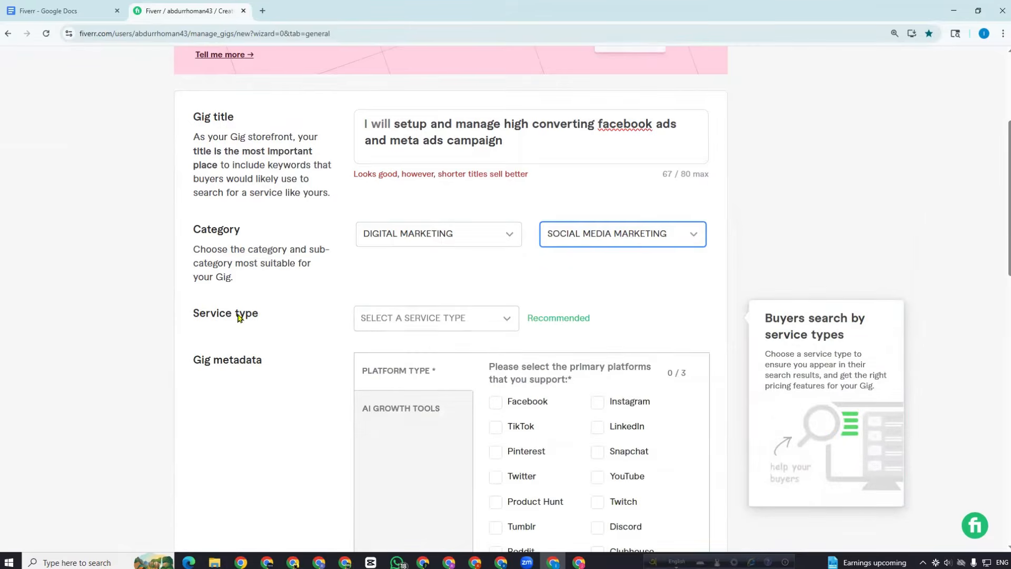
# Set the gig's service type to Paid Social Media
pyautogui.scroll(-2, 544, 293)
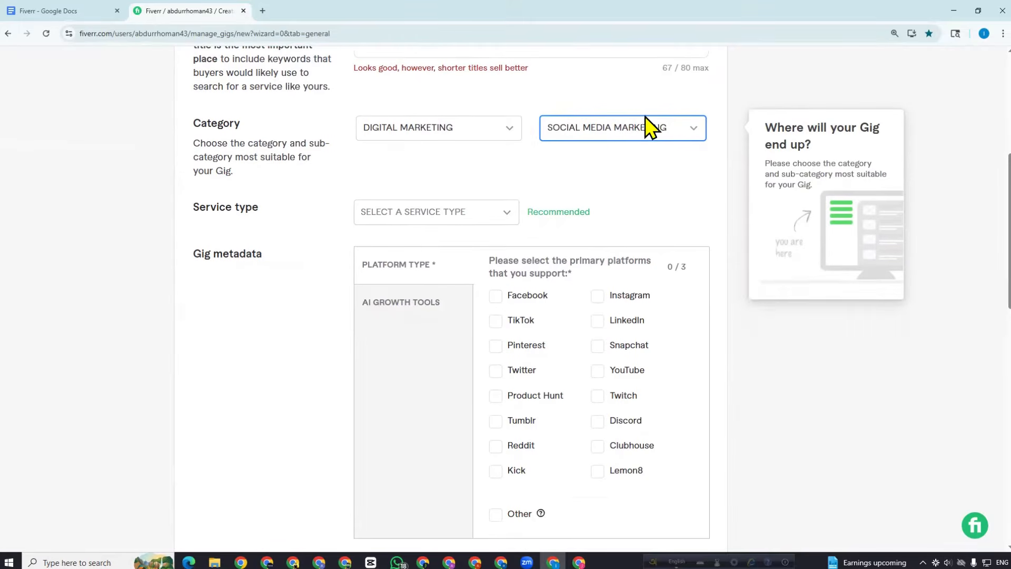
pyautogui.click(503, 213)
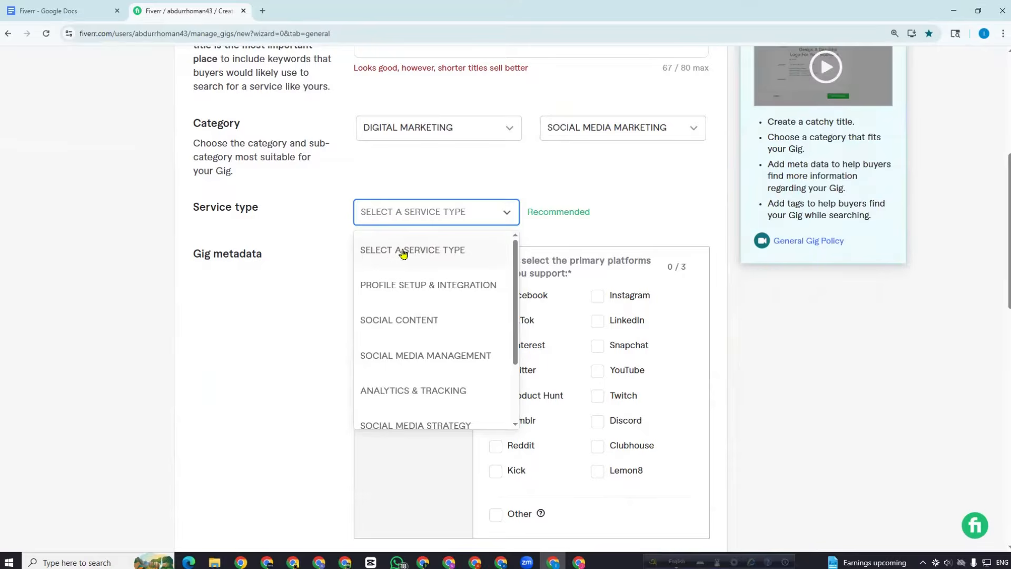
pyautogui.scroll(-1, 474, 322)
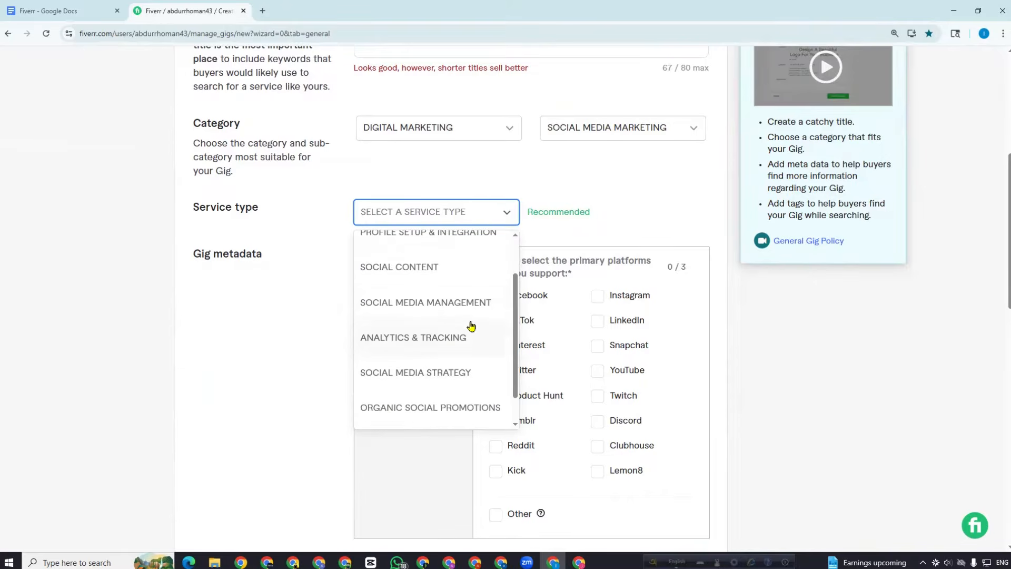
pyautogui.scroll(-1, 463, 363)
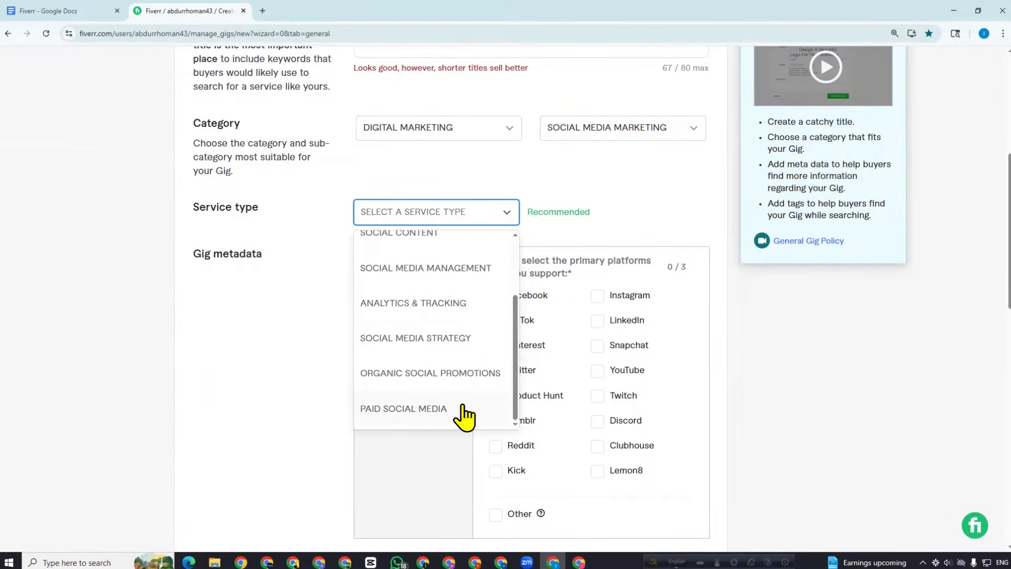
pyautogui.click(433, 410)
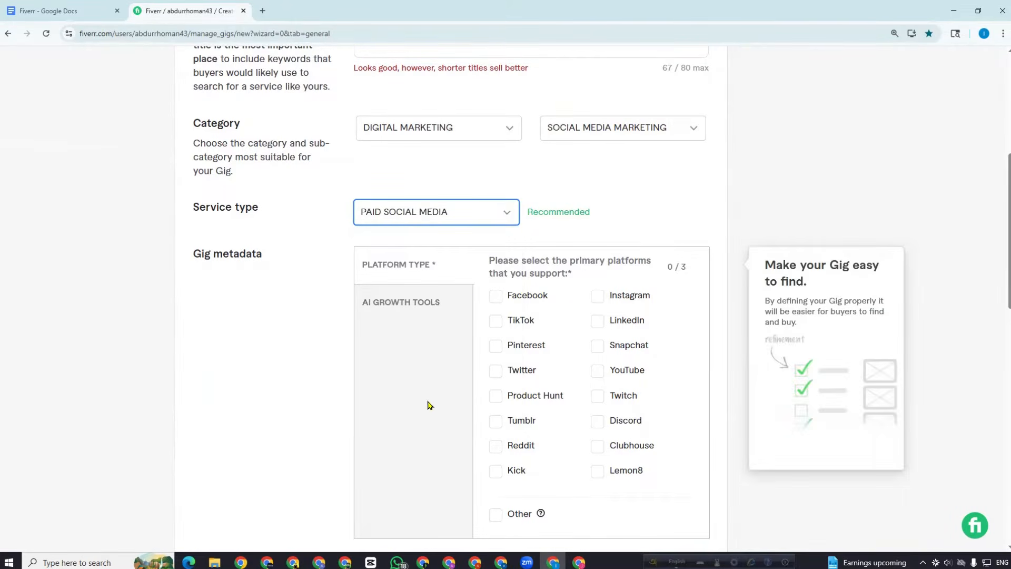
pyautogui.click(648, 175)
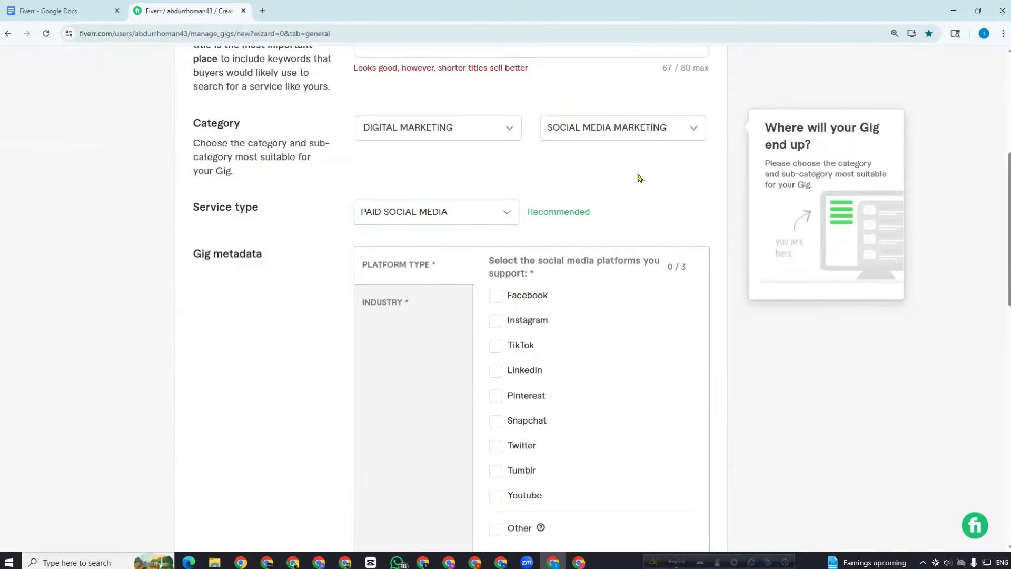
# Choose Facebook as the platform type and Fashion & apparel, Food & beverage, Kids, Lifestyle and Beauty & cosmetics as the industries in the gig metadata
pyautogui.scroll(-2, 264, 180)
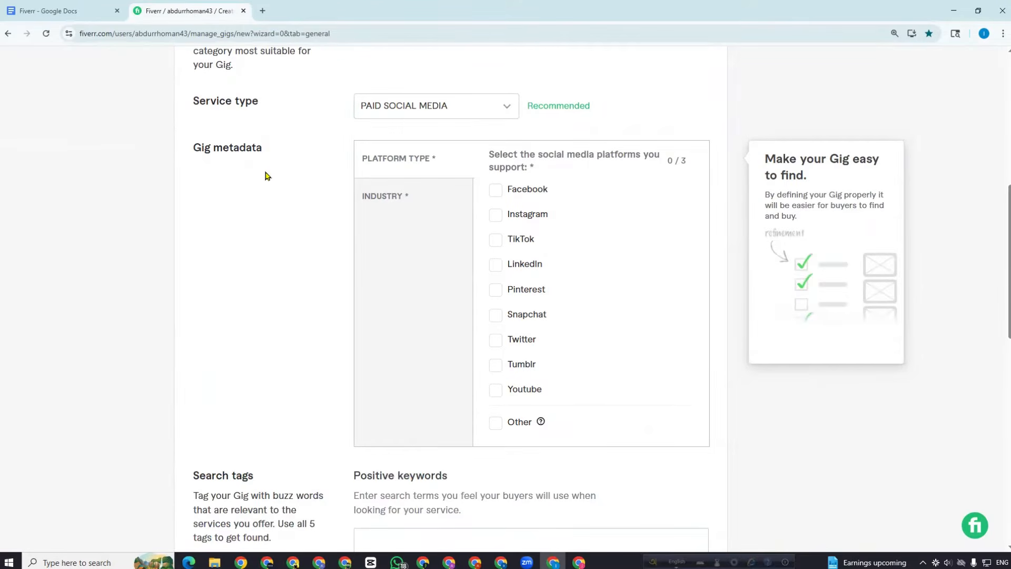
pyautogui.click(494, 193)
pyautogui.click(372, 203)
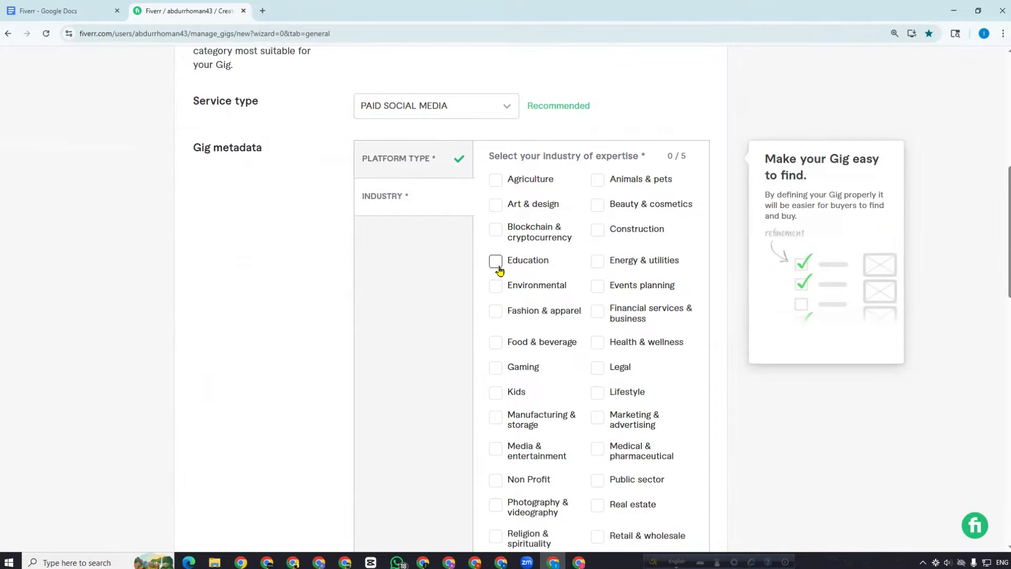
pyautogui.click(495, 311)
pyautogui.click(495, 342)
pyautogui.click(495, 393)
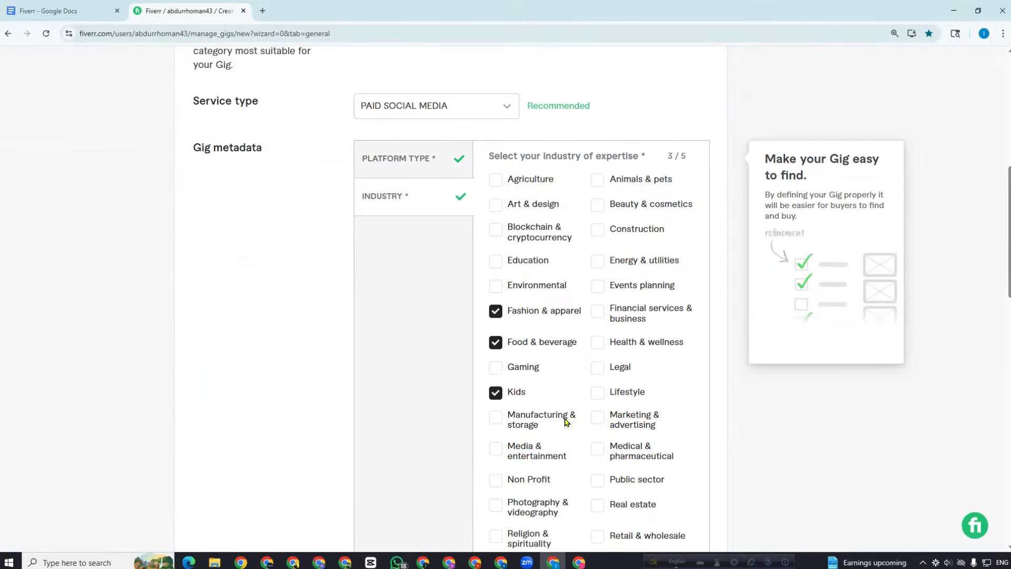
pyautogui.click(598, 393)
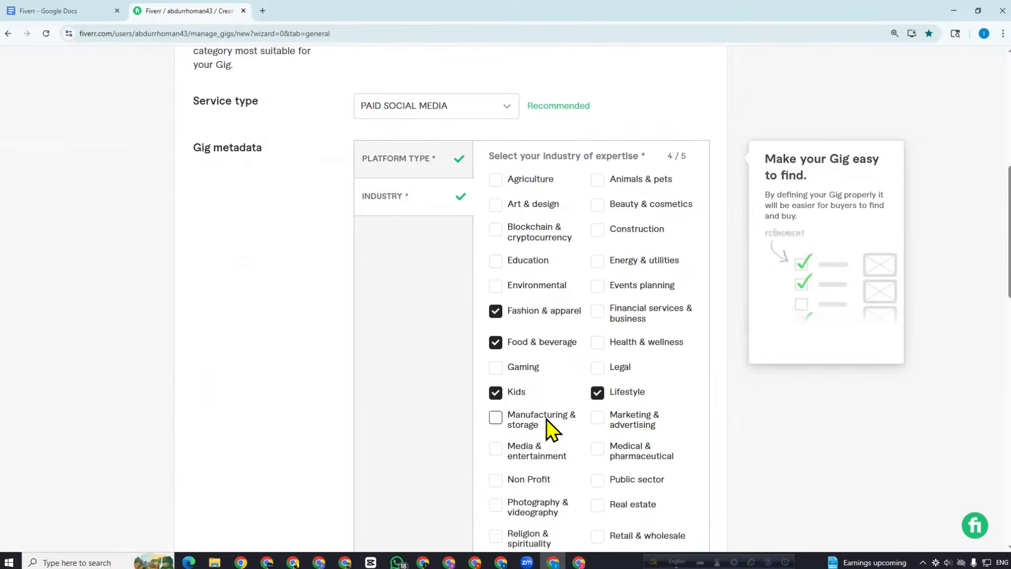
pyautogui.click(598, 205)
# Copy "facebook ads" from the document's search tag list and add it as the gig's first positive keyword
pyautogui.scroll(-10, 564, 263)
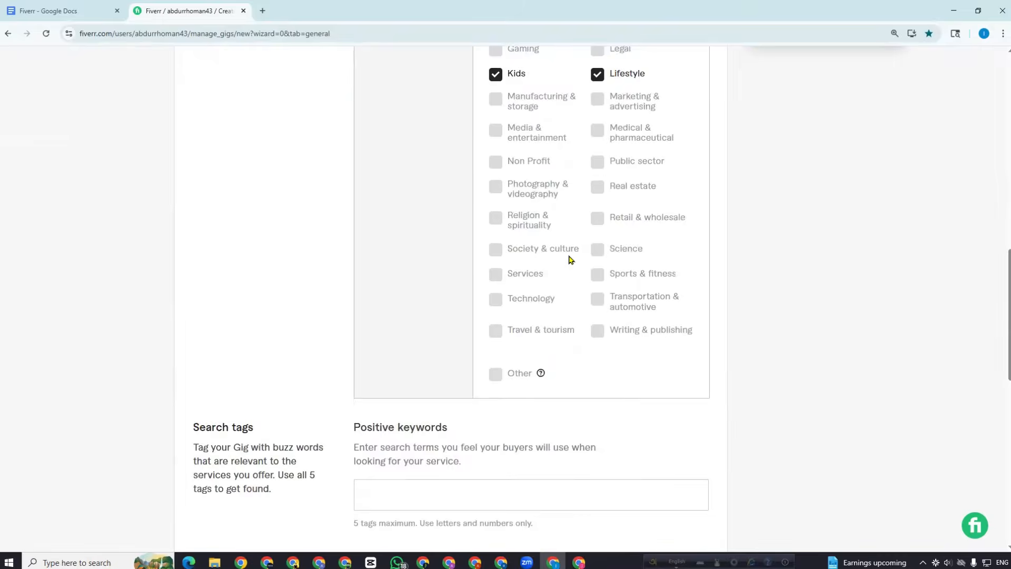
pyautogui.click(385, 277)
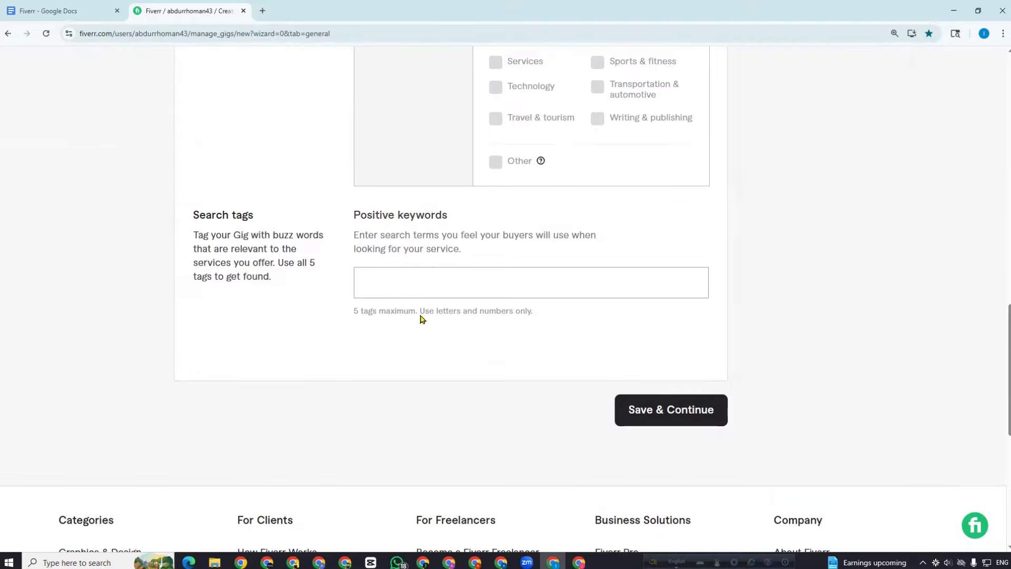
pyautogui.click(51, 6)
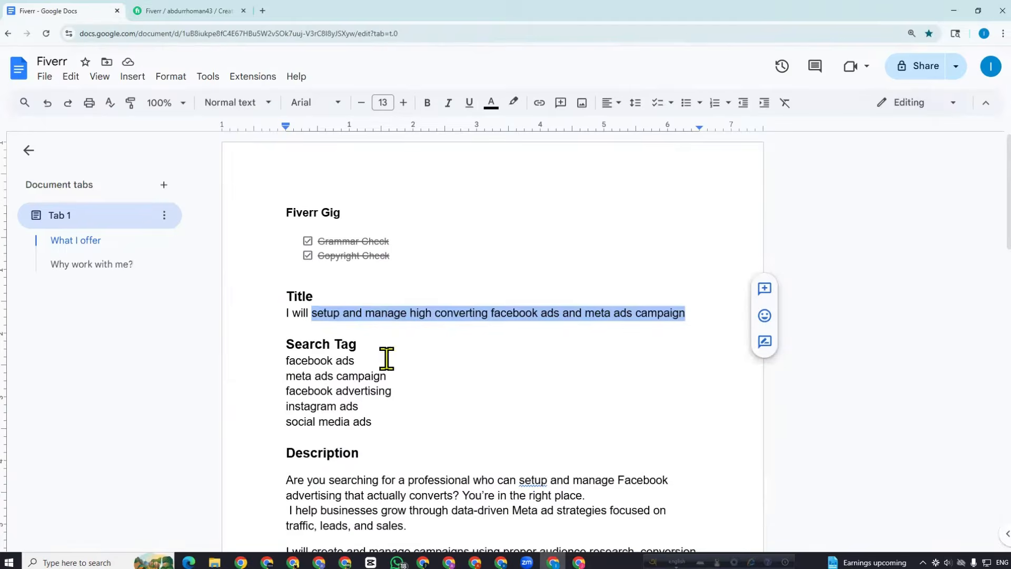
pyautogui.click(368, 364)
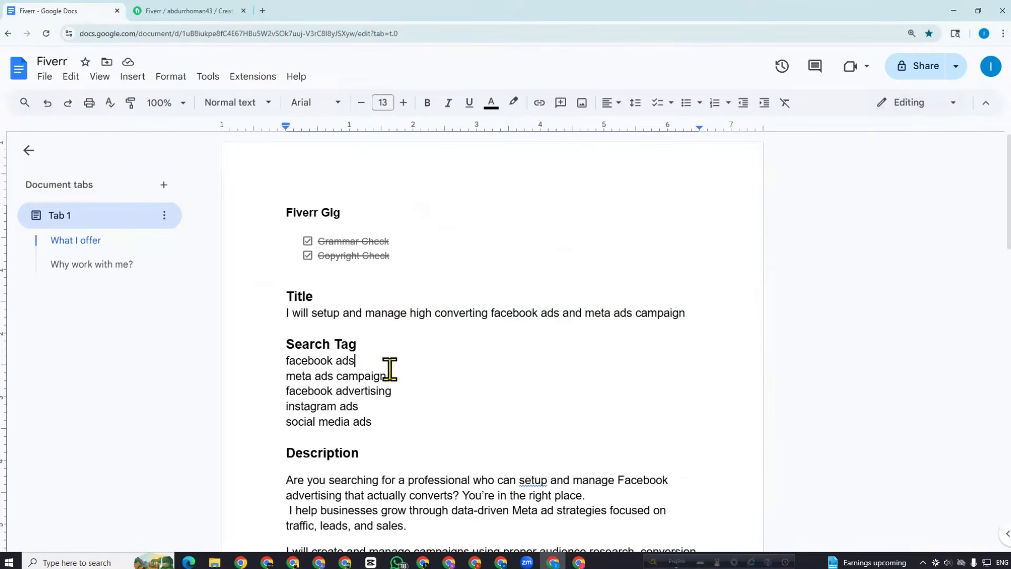
pyautogui.press('BackSpace')
pyautogui.press('BackSpace')
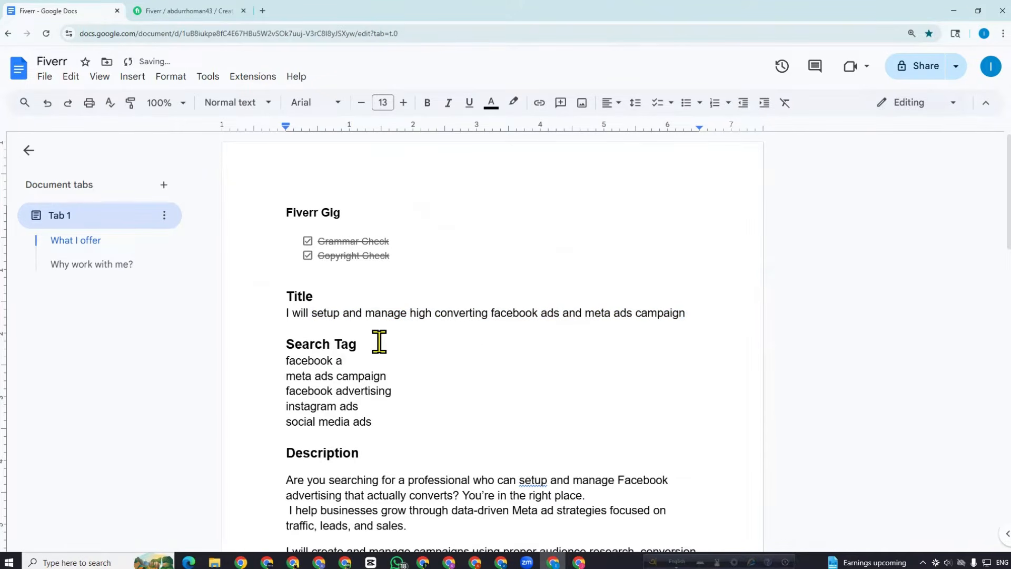
pyautogui.write('ds')
pyautogui.tripleClick(348, 363)
pyautogui.hotkey('ctrl', 'c')
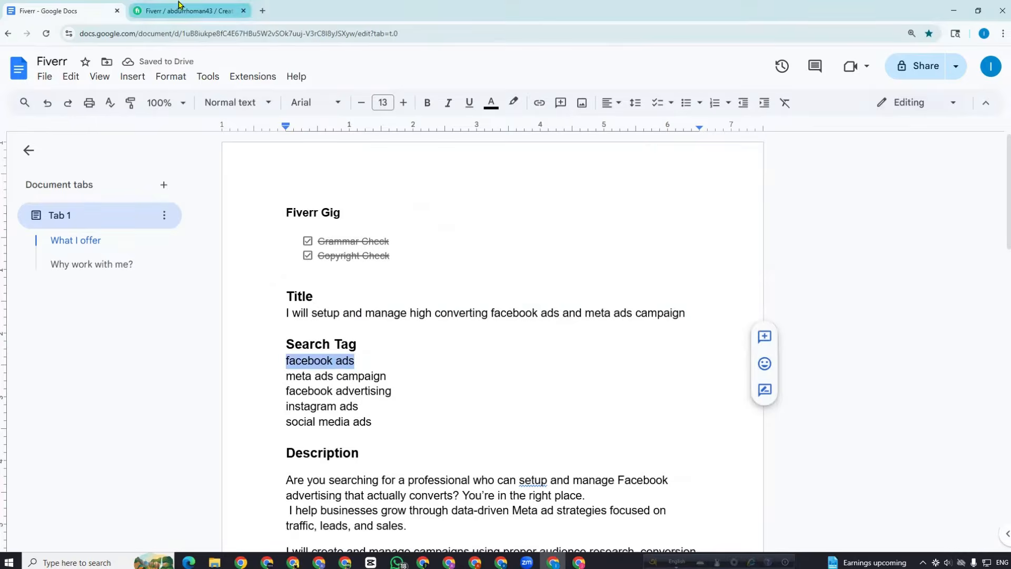
pyautogui.click(181, 7)
pyautogui.hotkey('ctrl', 'v')
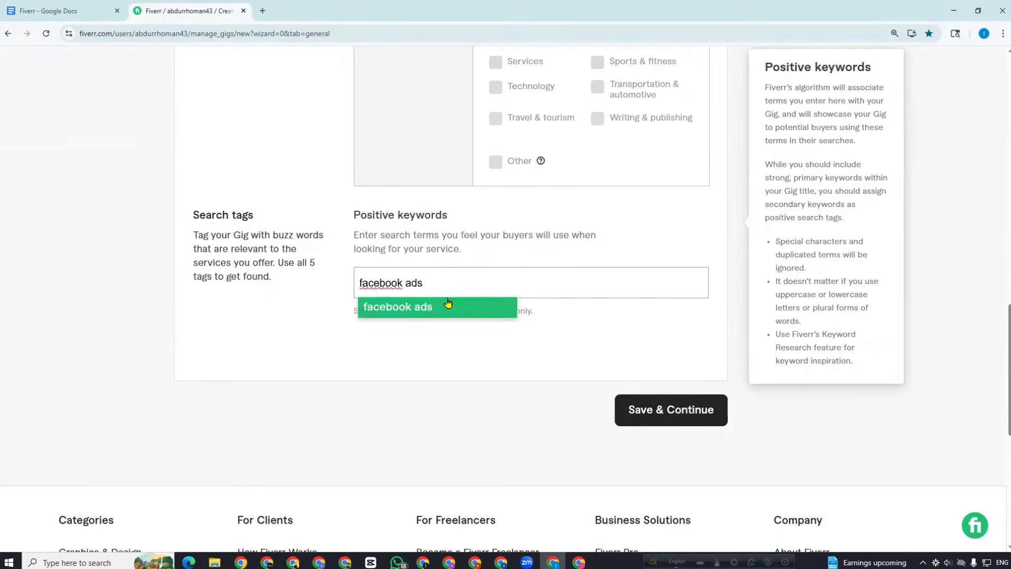
pyautogui.click(447, 305)
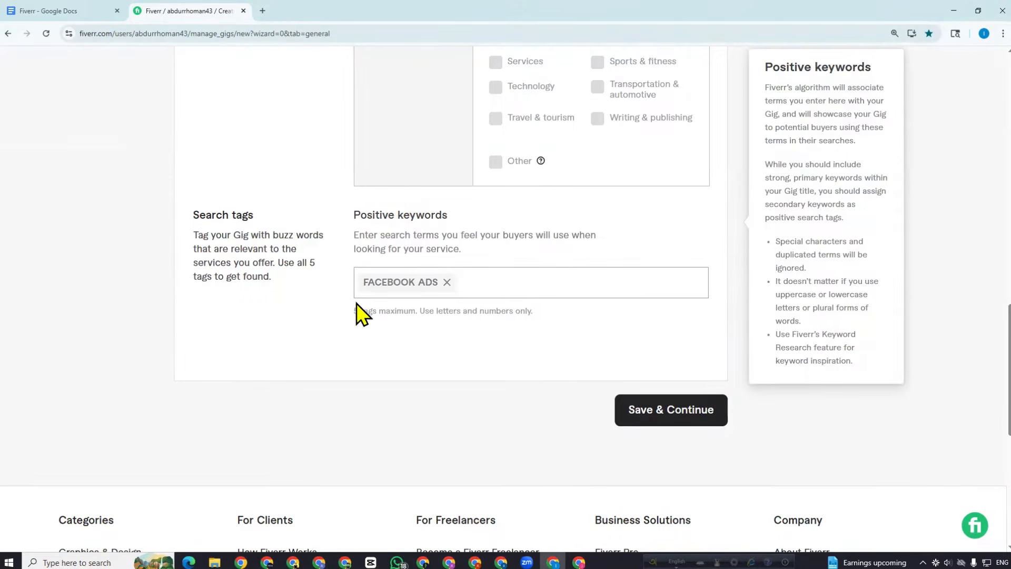
# Copy "meta ads campaign" from the document and add it as a positive keyword of the gig
pyautogui.click(40, 10)
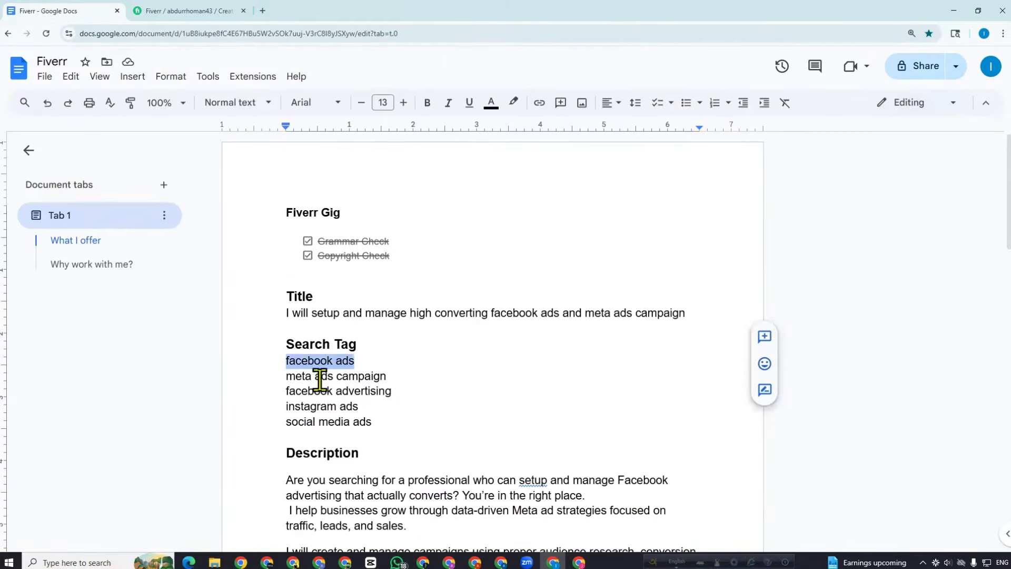
pyautogui.moveTo(386, 376); pyautogui.dragTo(284, 377)
pyautogui.hotkey('ctrl', 'c')
pyautogui.click(176, 11)
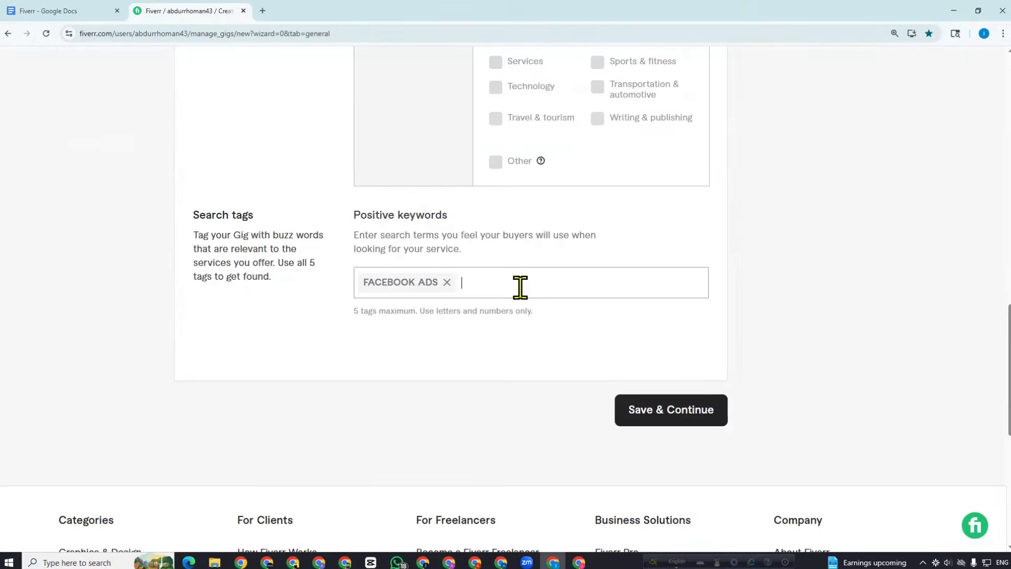
pyautogui.click(520, 289)
pyautogui.hotkey('ctrl', 'v')
pyautogui.press('Return')
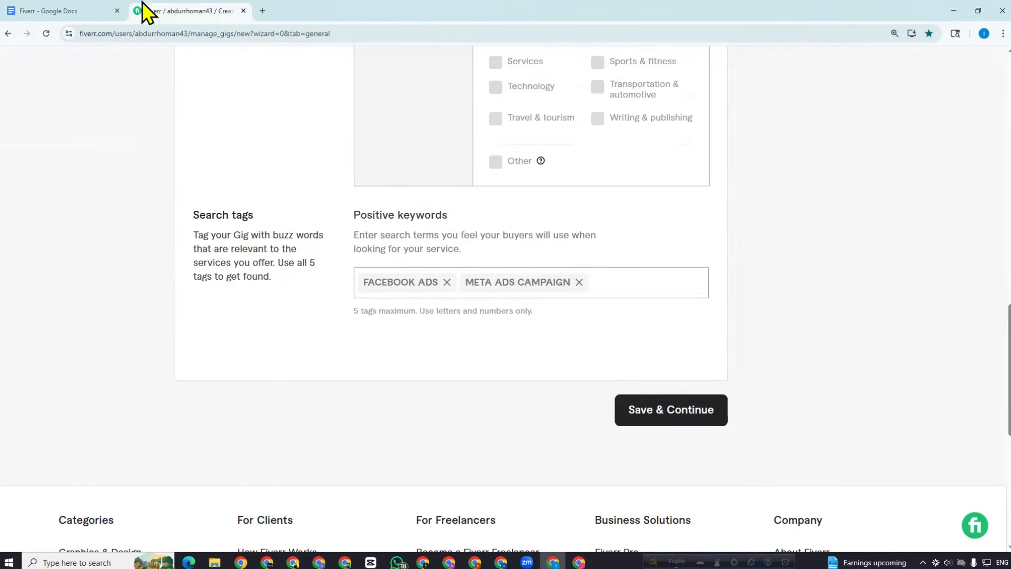
# Copy "facebook advertising" from the document and add it as a positive keyword of the gig
pyautogui.click(84, 11)
pyautogui.moveTo(392, 391); pyautogui.dragTo(270, 392)
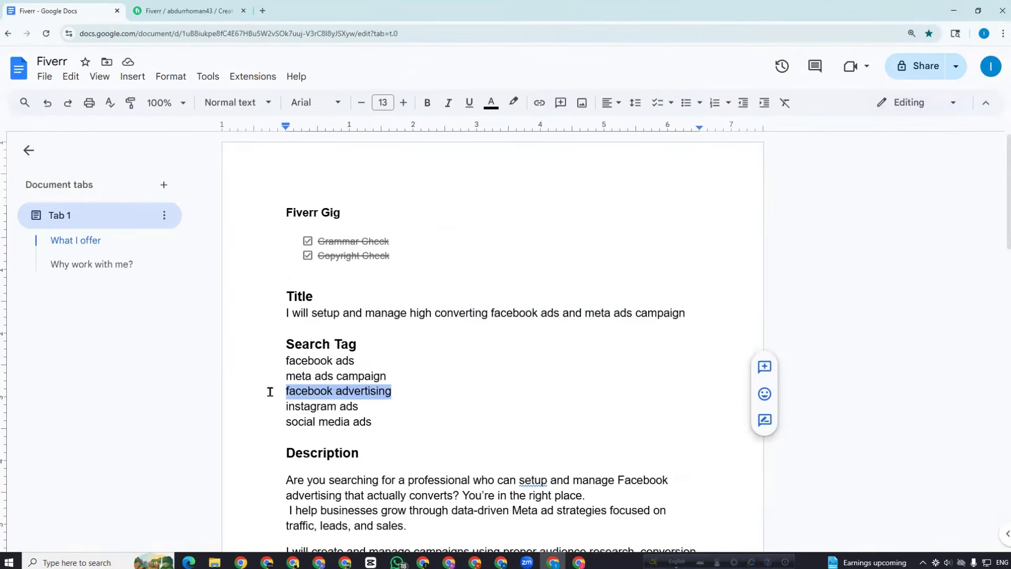
pyautogui.hotkey('ctrl', 'c')
pyautogui.click(192, 11)
pyautogui.click(595, 279)
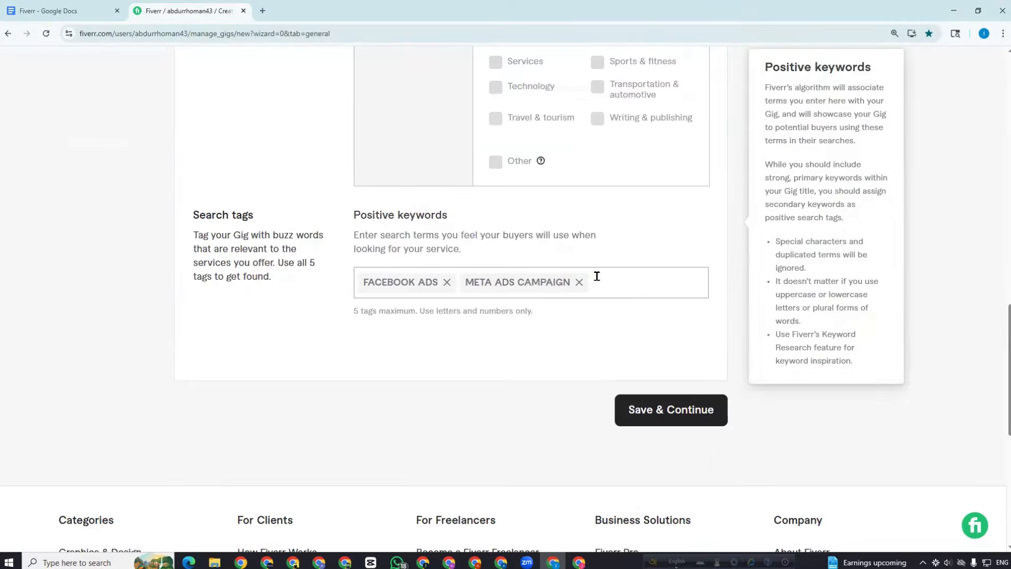
pyautogui.hotkey('ctrl', 'v')
pyautogui.press('Return')
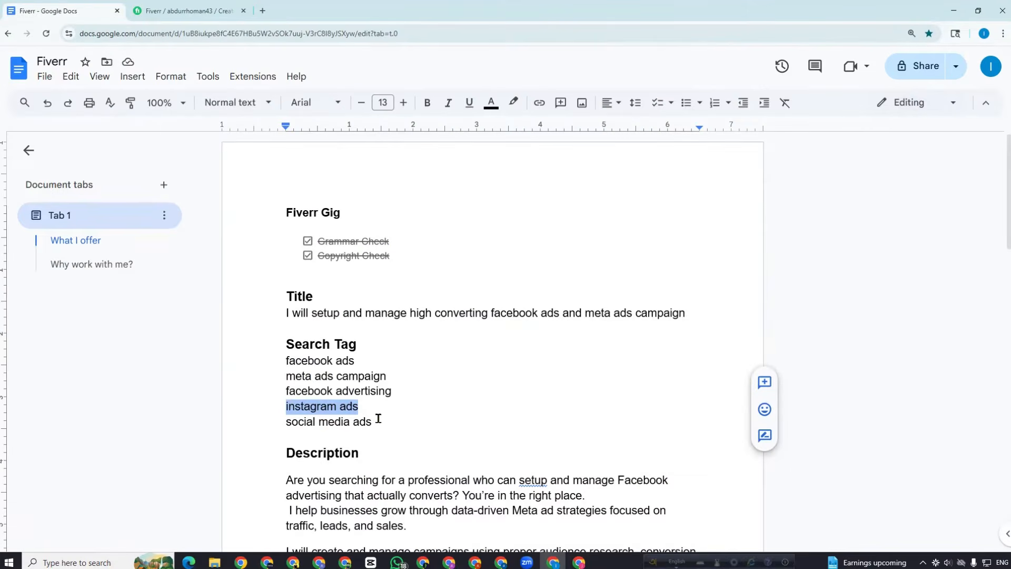
# Cut the "instagram ads" line from the document's search tags, and copy "social media ads" into the gig's positive keywords
pyautogui.hotkey('ctrl', 'x')
pyautogui.press('BackSpace')
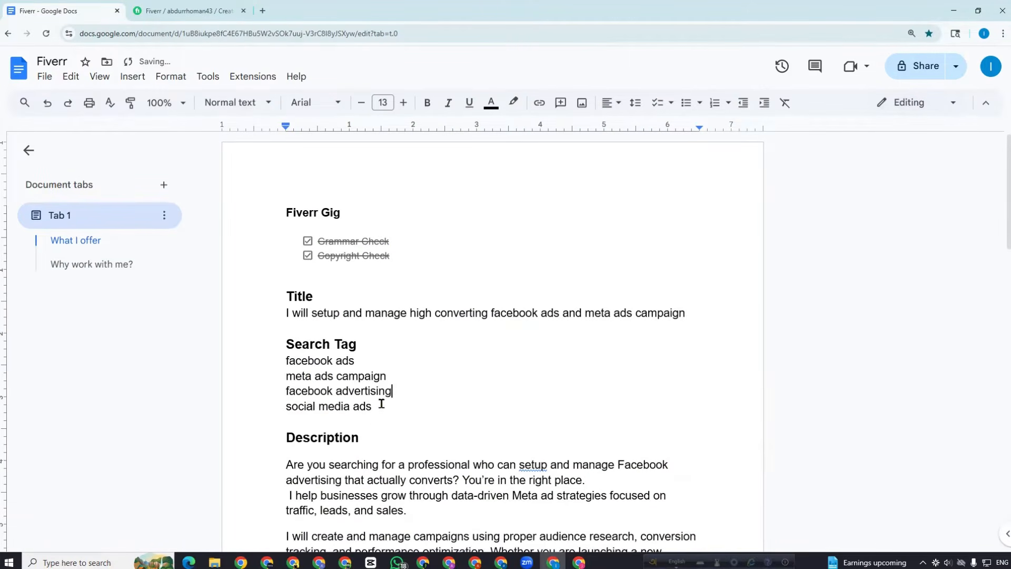
pyautogui.moveTo(382, 404); pyautogui.dragTo(257, 410)
pyautogui.click(219, 13)
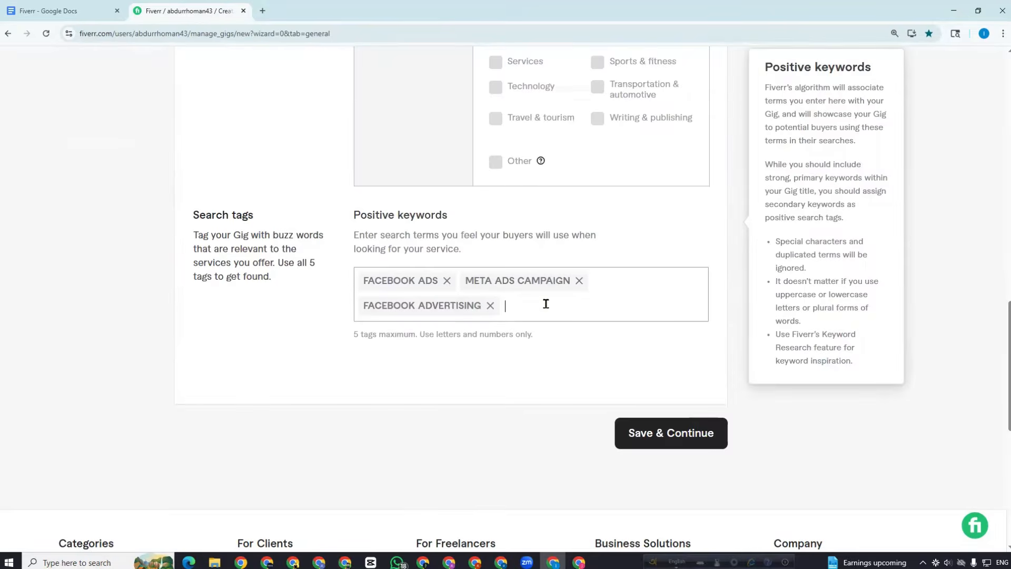
pyautogui.hotkey('ctrl', 'v')
pyautogui.press('Return')
pyautogui.click(595, 372)
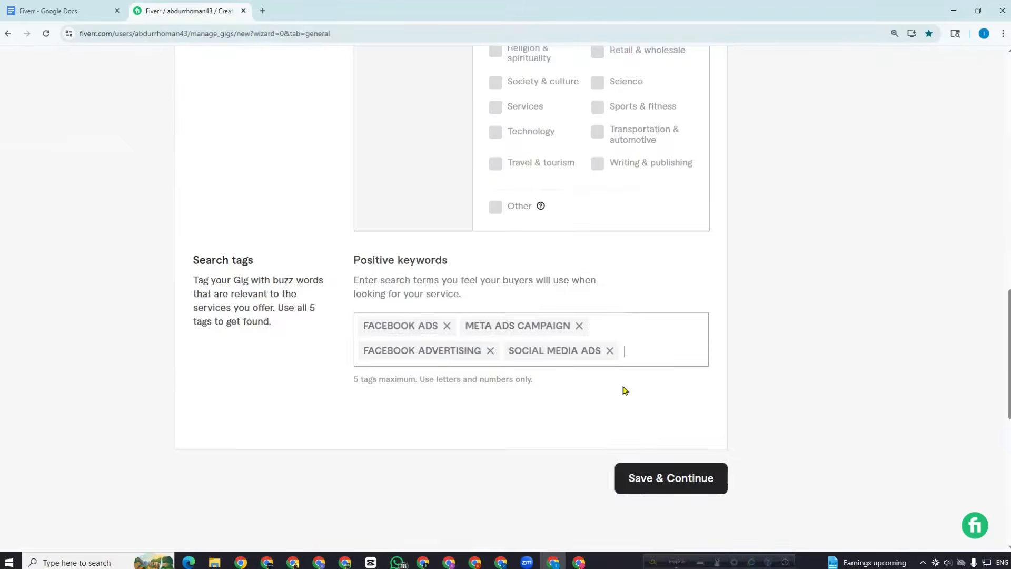
pyautogui.scroll(15, 625, 390)
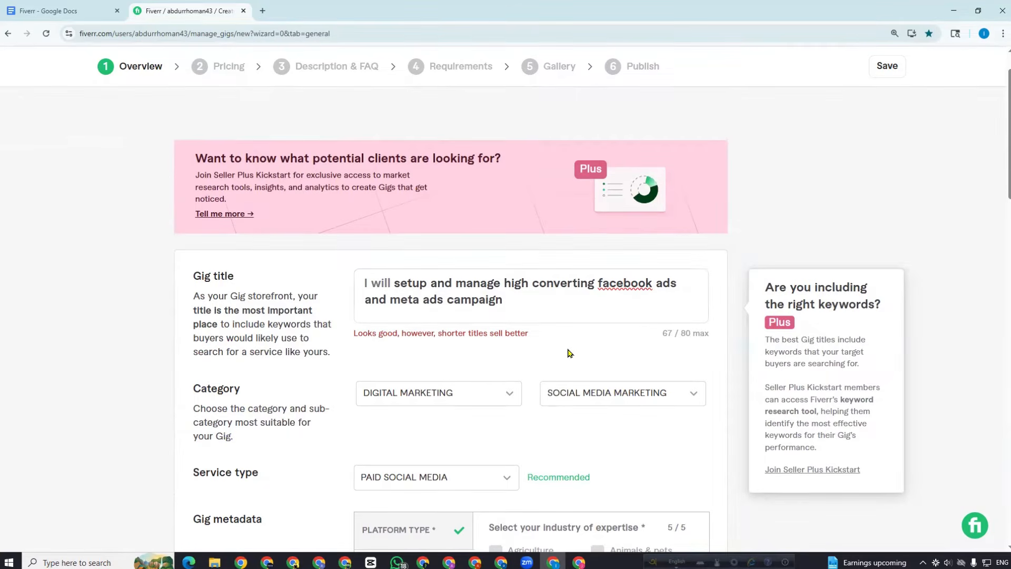
# Save the gig's overview with its current title, category and search tags and continue
pyautogui.scroll(-14, 591, 351)
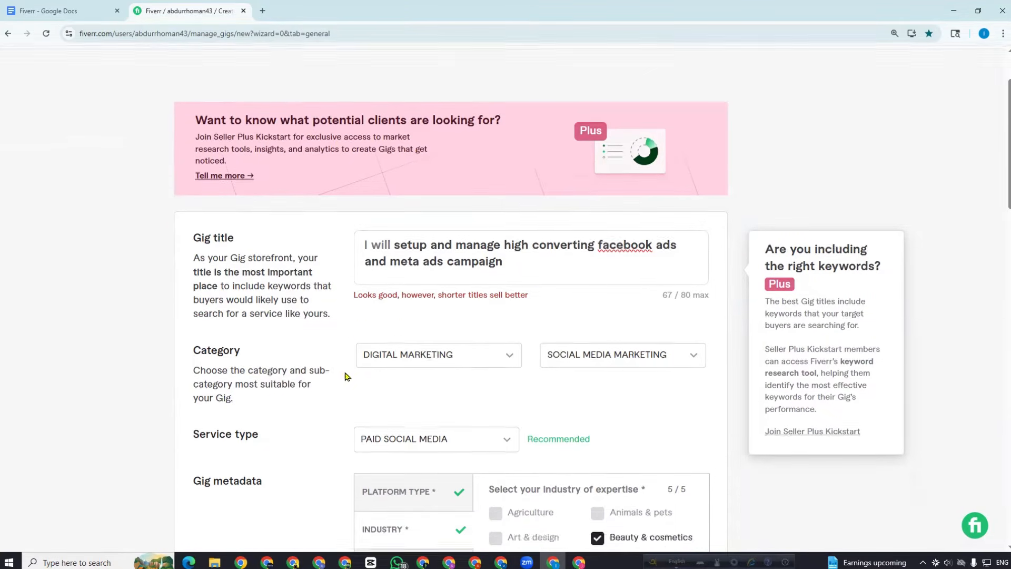
pyautogui.scroll(-2, 514, 343)
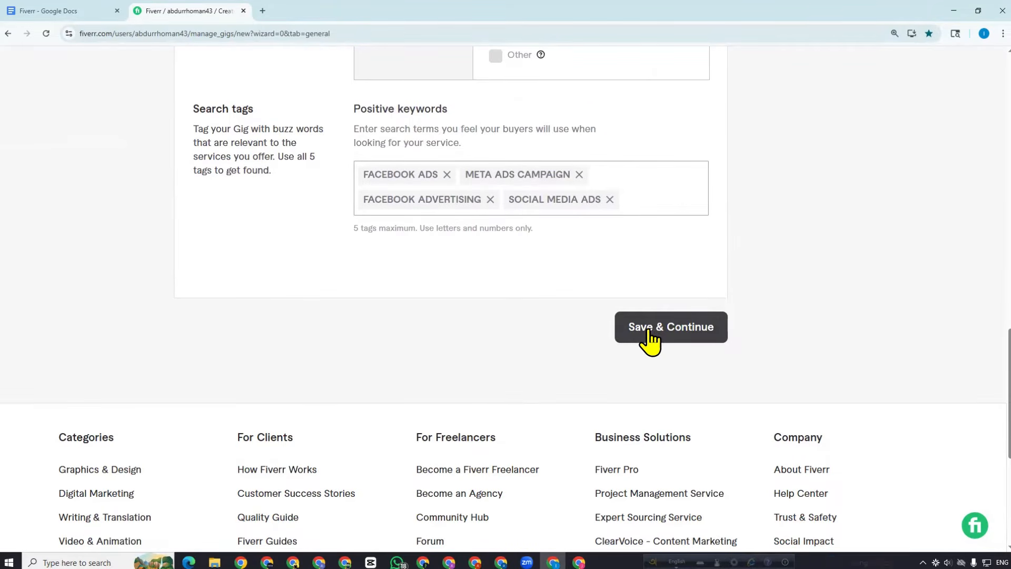
pyautogui.click(649, 327)
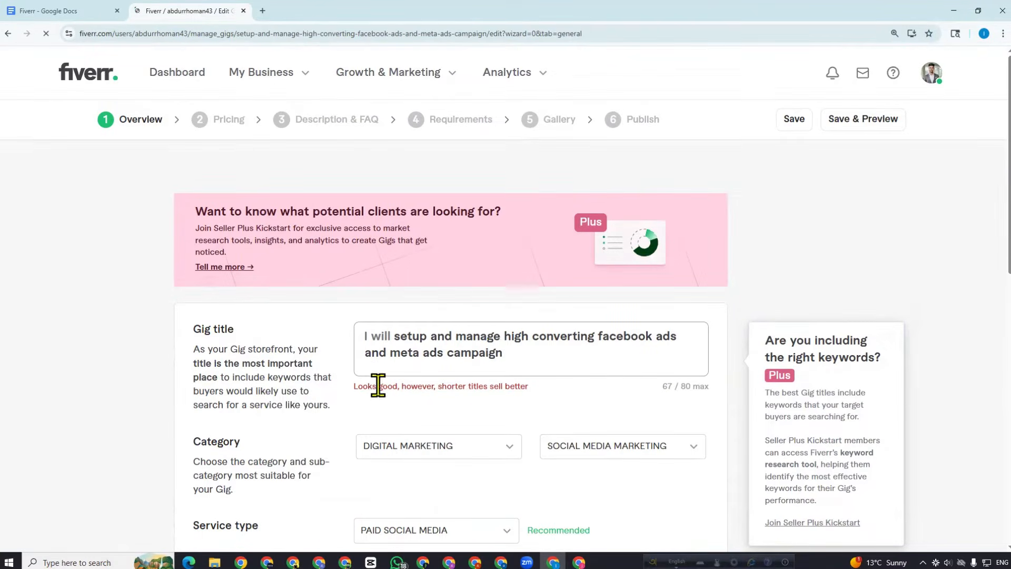
# Shorten the gig title by removing "high converting" so it reads "setup and manage facebook ads and meta ads campaign"
pyautogui.scroll(-3, 536, 225)
pyautogui.moveTo(536, 224); pyautogui.dragTo(353, 238)
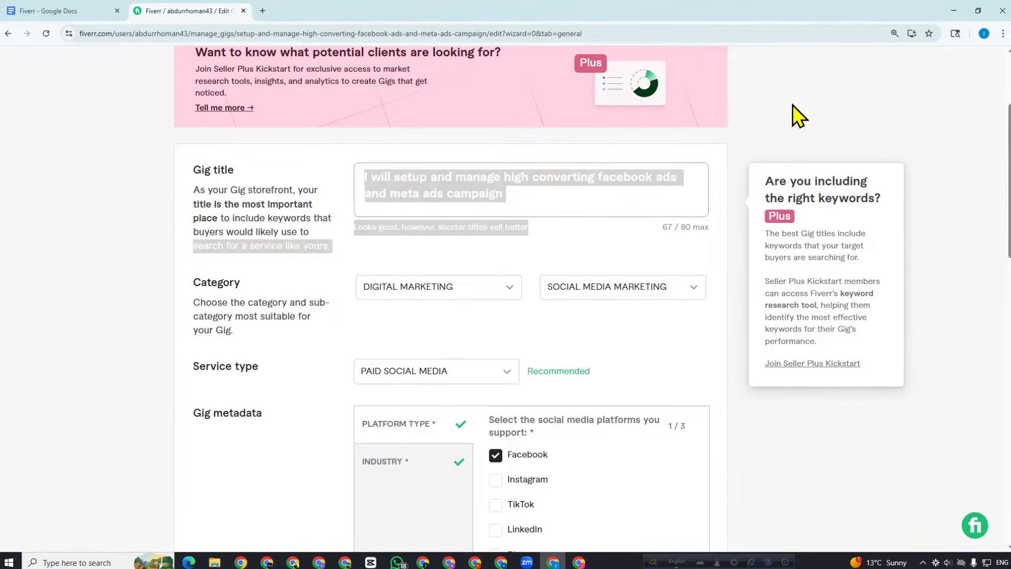
pyautogui.click(803, 93)
pyautogui.click(489, 202)
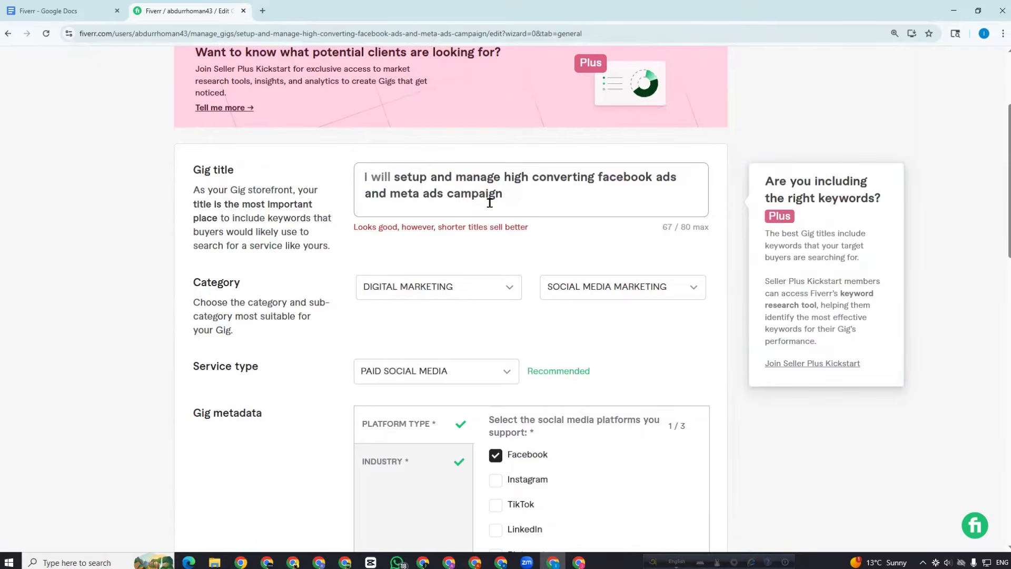
pyautogui.moveTo(393, 175); pyautogui.dragTo(591, 177)
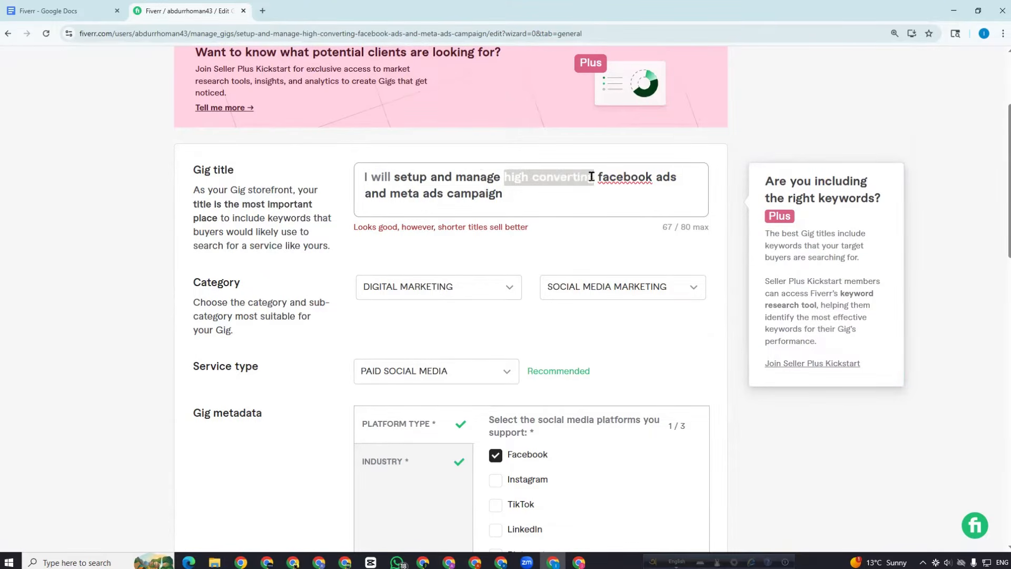
pyautogui.press('BackSpace')
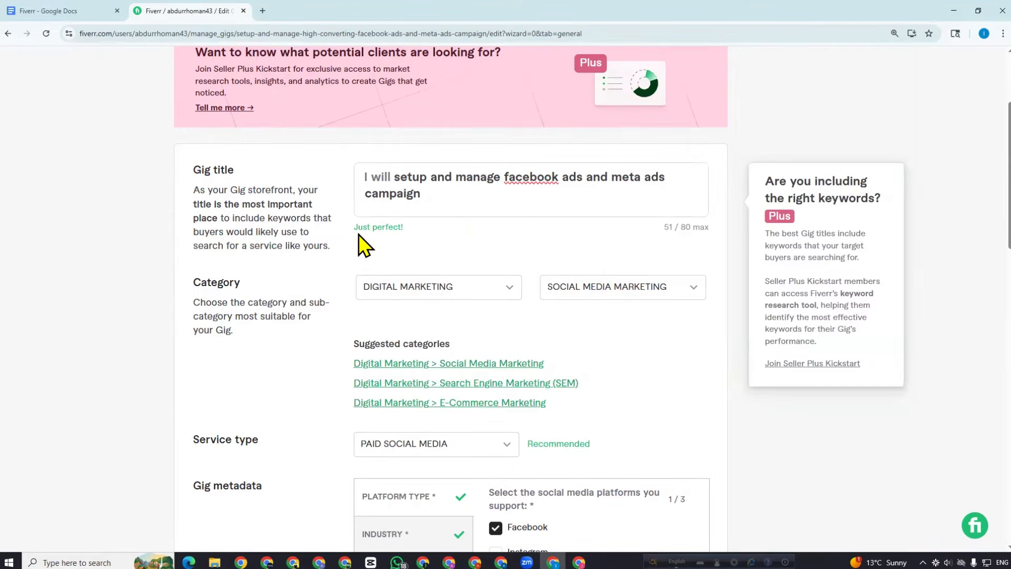
pyautogui.moveTo(681, 227); pyautogui.dragTo(699, 226)
pyautogui.click(727, 257)
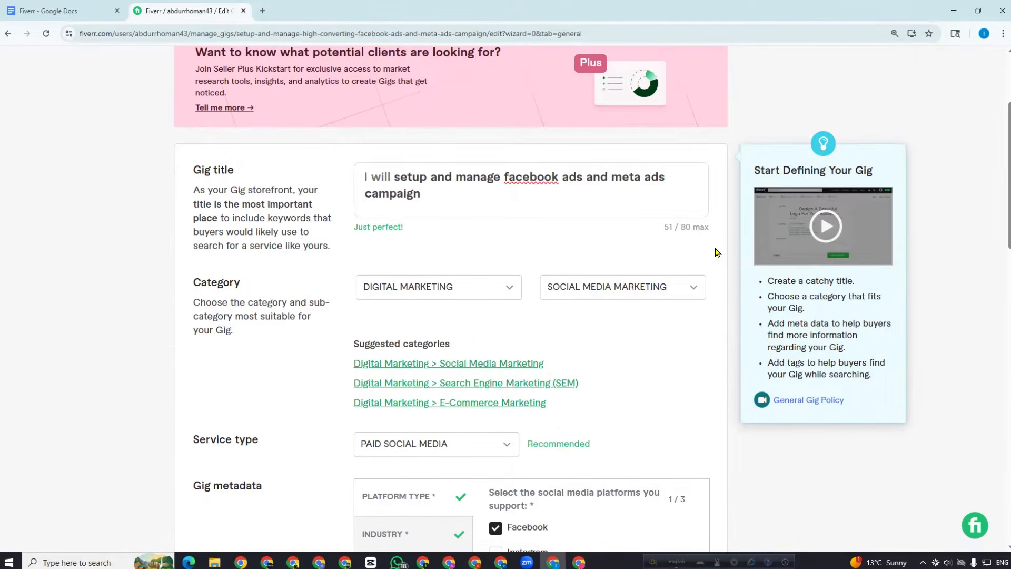
# Apply the suggested category Digital Marketing > Social Media Marketing and set the service type to Paid Social Media
pyautogui.click(444, 370)
pyautogui.click(503, 330)
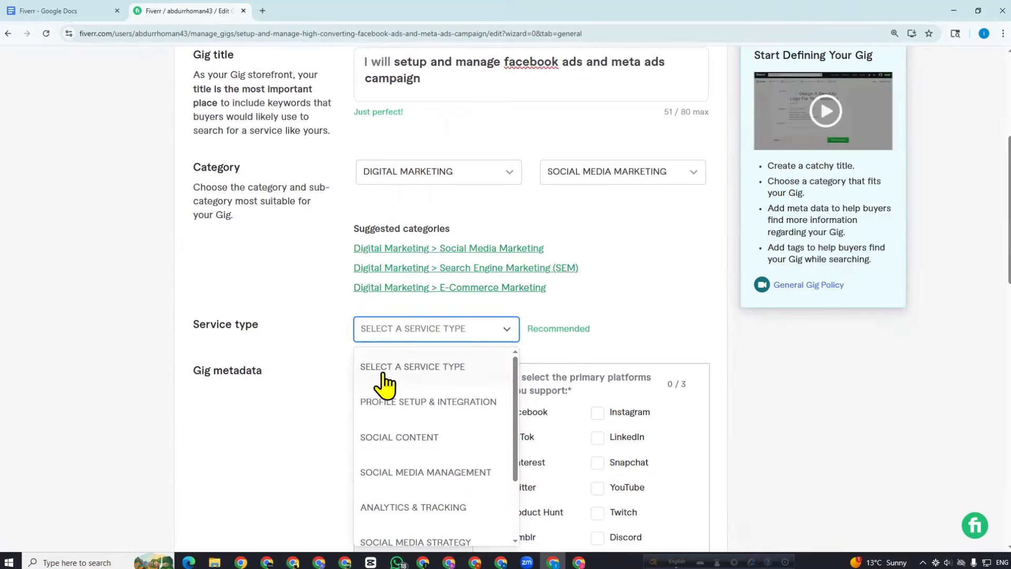
pyautogui.scroll(-2, 432, 411)
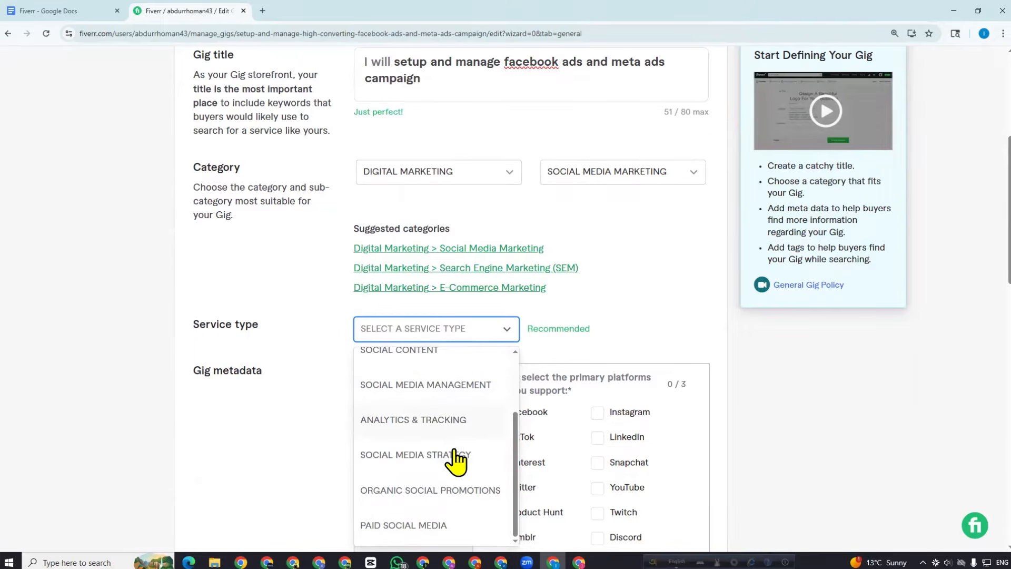
pyautogui.scroll(-3, 421, 379)
pyautogui.click(418, 366)
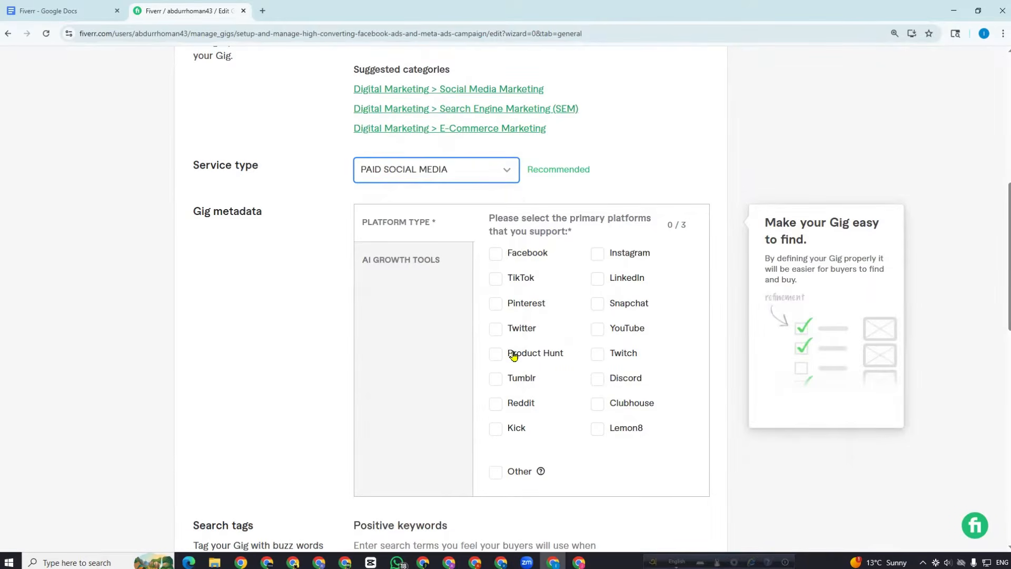
# Mark Facebook as a supported platform in the gig metadata, then save the overview and continue to pricing
pyautogui.click(496, 253)
pyautogui.click(442, 271)
pyautogui.scroll(-5, 492, 317)
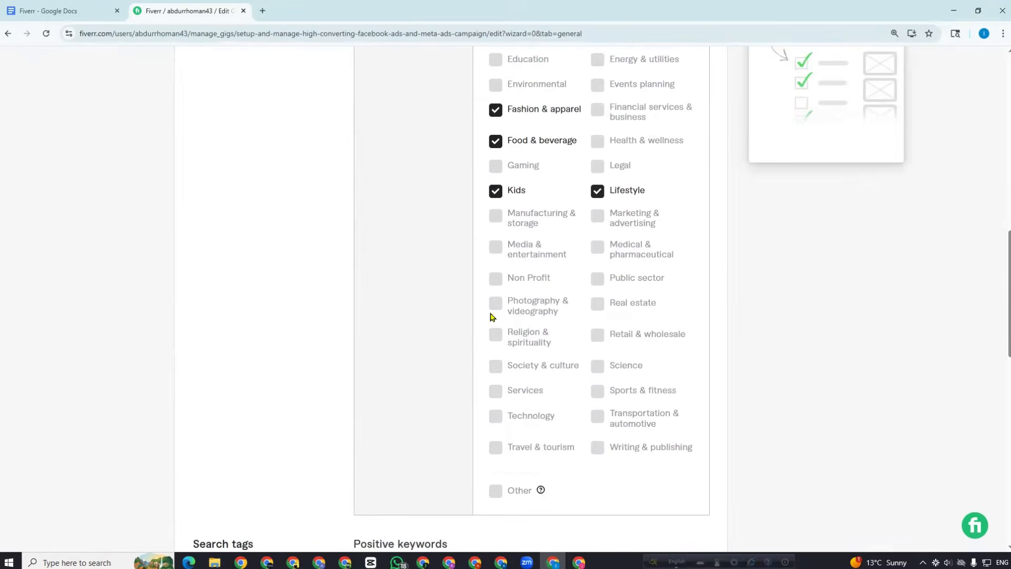
pyautogui.scroll(-10, 490, 317)
pyautogui.click(665, 224)
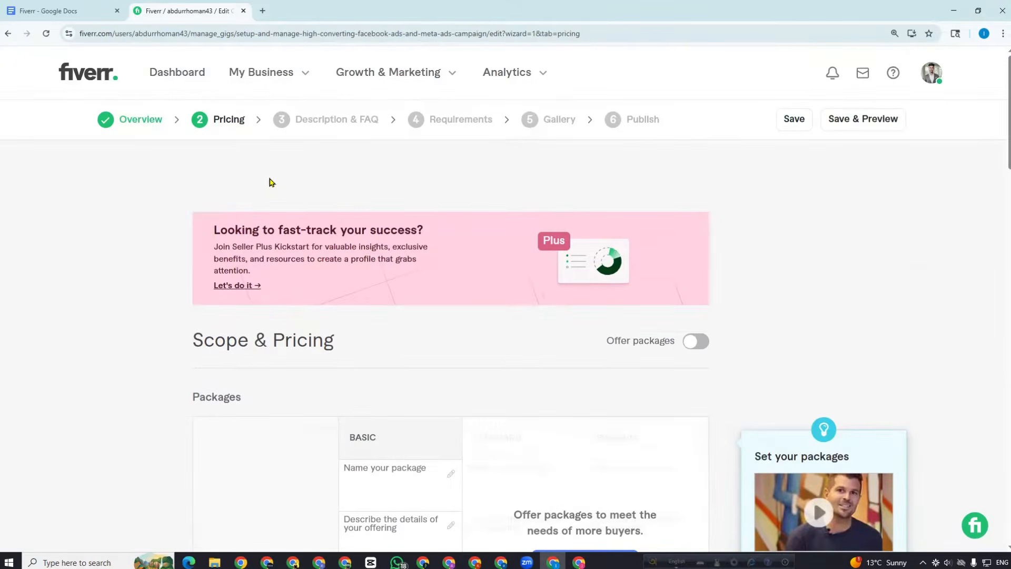
# Turn on the three-package offer and name the Basic package "Starter Setup"
pyautogui.scroll(-3, 258, 181)
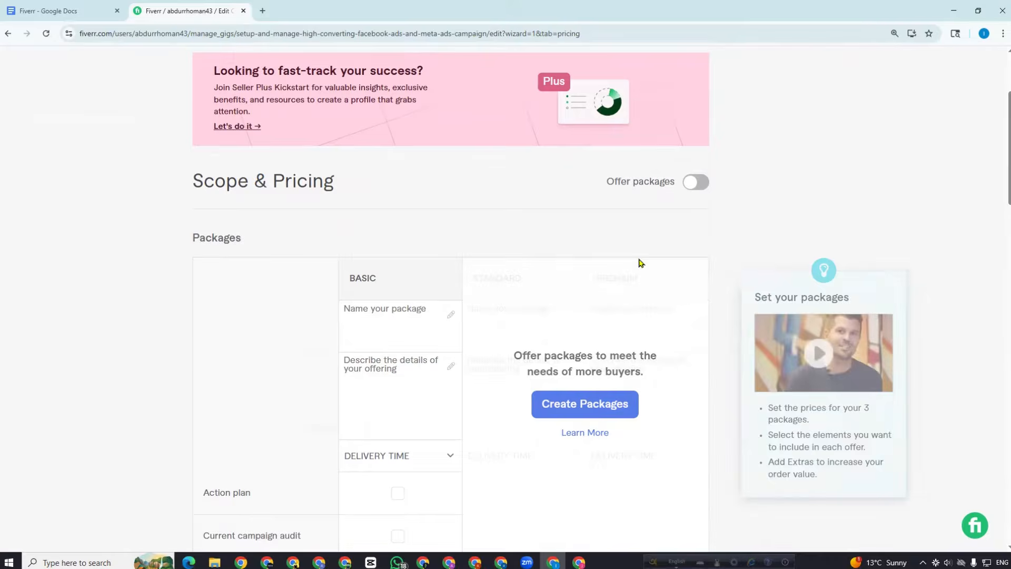
pyautogui.click(697, 183)
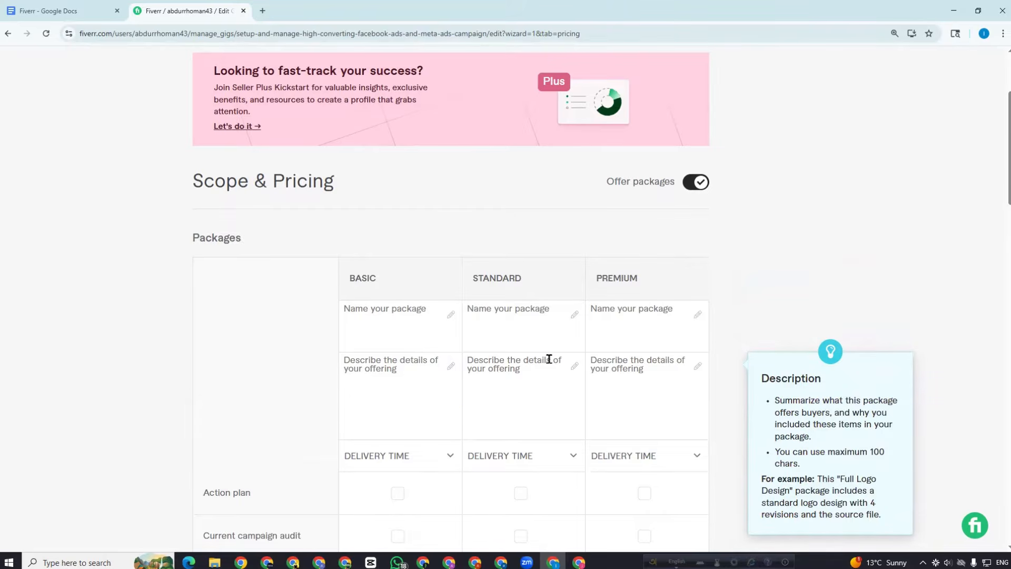
pyautogui.scroll(-3, 459, 391)
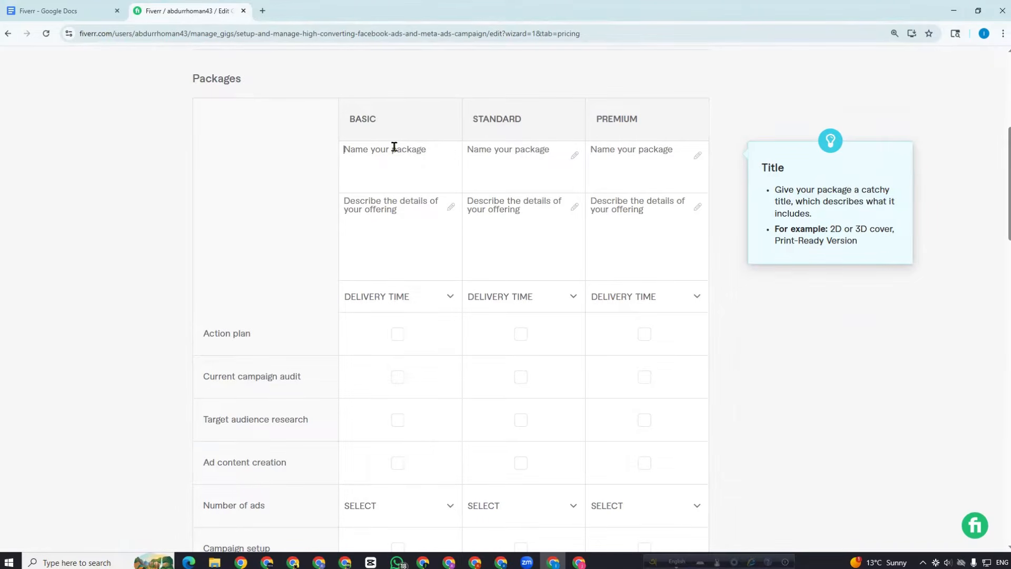
pyautogui.write('Starter Setup')
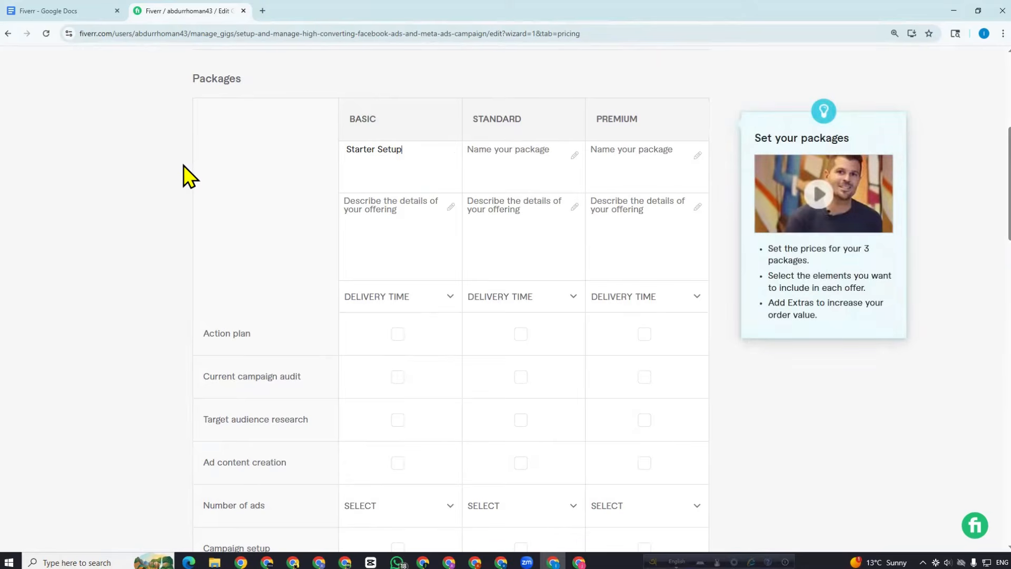
# Copy the title "Growth Package (Most Popular)" from the document into the Standard package's name
pyautogui.click(481, 158)
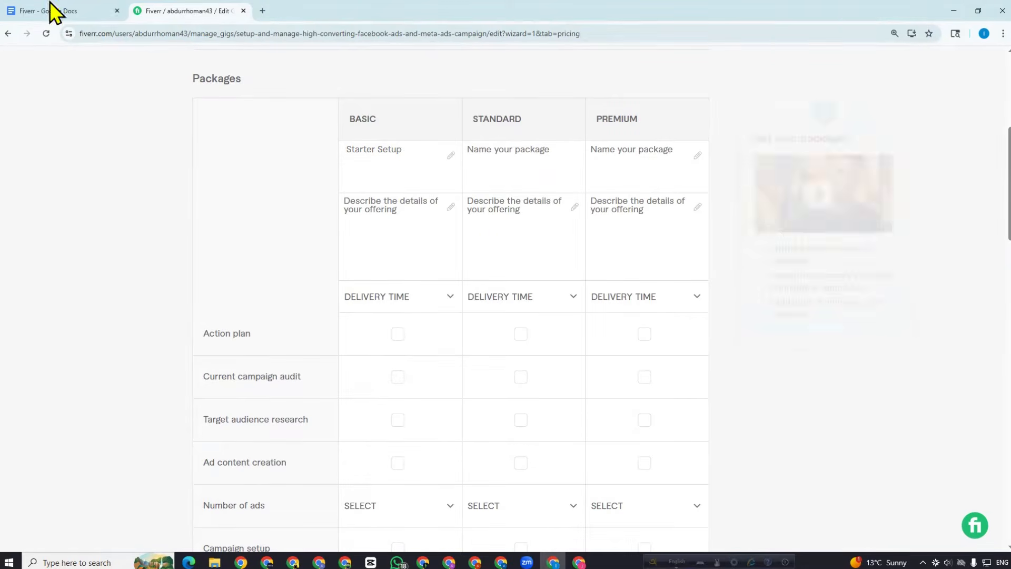
pyautogui.hotkey('ctrl', 'shift', 'Tab')
pyautogui.scroll(-3, 350, 280)
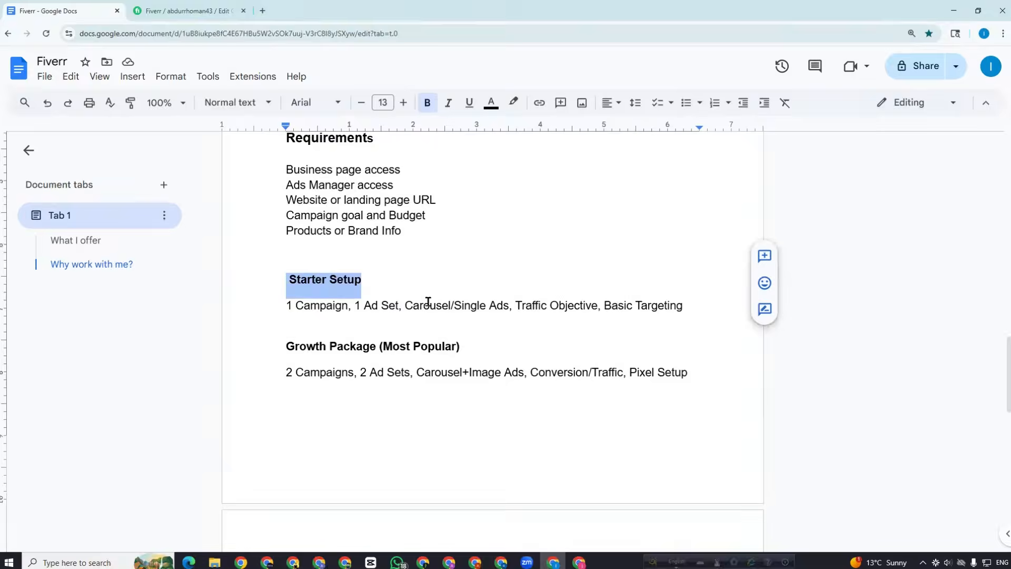
pyautogui.moveTo(460, 348); pyautogui.dragTo(273, 348)
pyautogui.hotkey('ctrl', 'c')
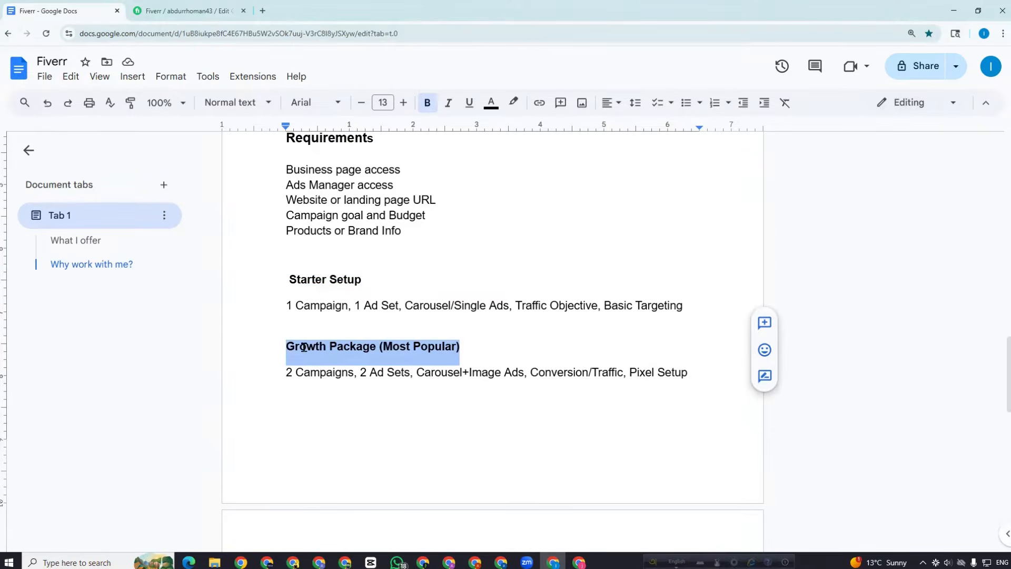
pyautogui.click(187, 11)
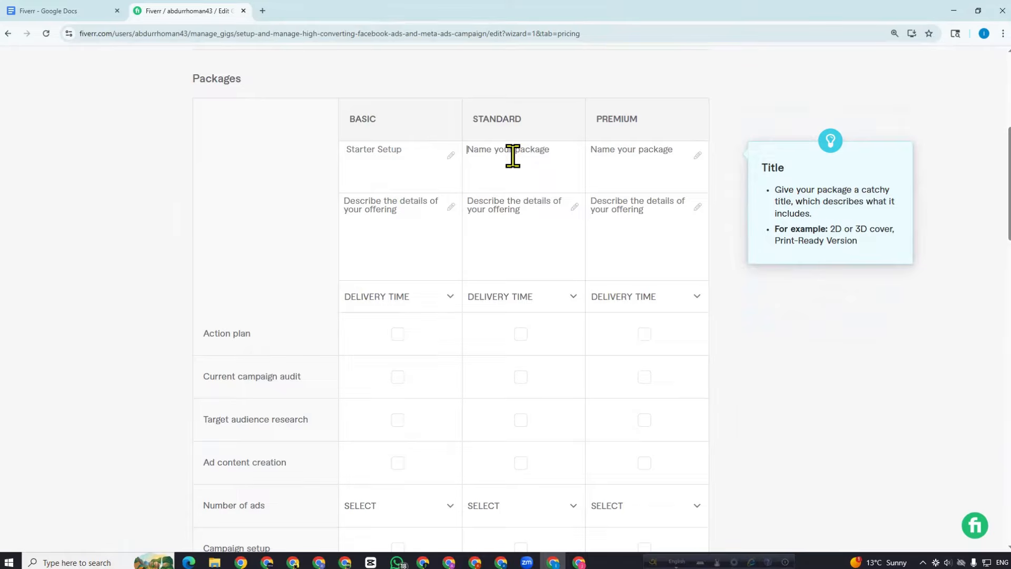
pyautogui.hotkey('ctrl', 'v')
pyautogui.write(')')
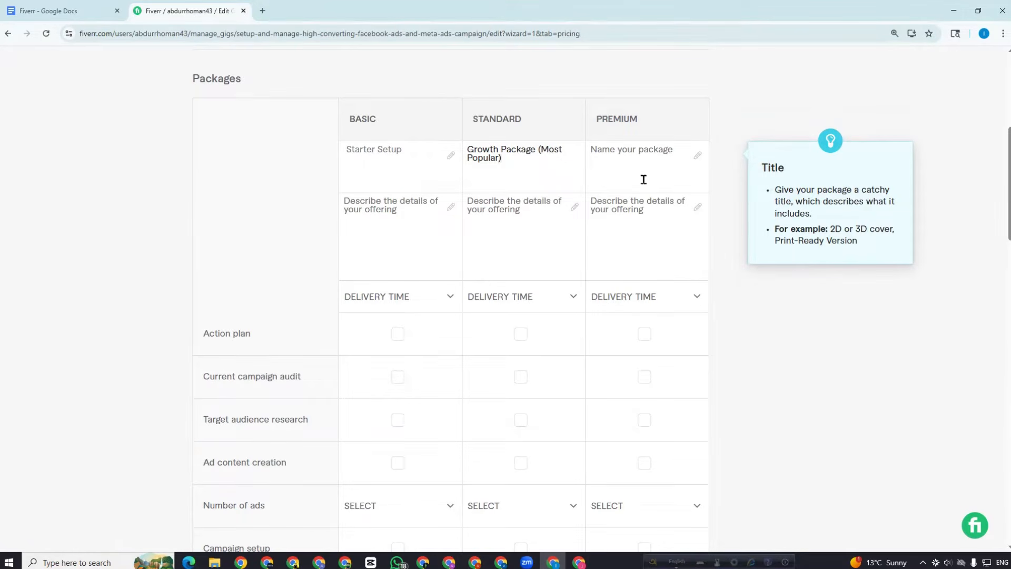
# Copy the title "Pro Management" from the document into the Premium package's name
pyautogui.click(633, 164)
pyautogui.click(83, 8)
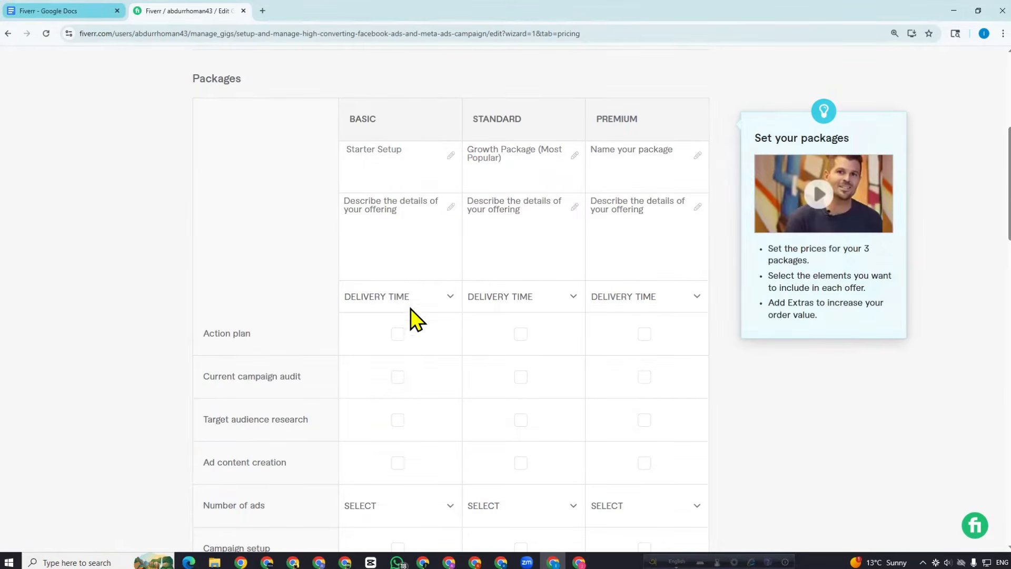
pyautogui.scroll(-5, 414, 311)
pyautogui.moveTo(393, 314); pyautogui.dragTo(268, 325)
pyautogui.hotkey('ctrl', 'c')
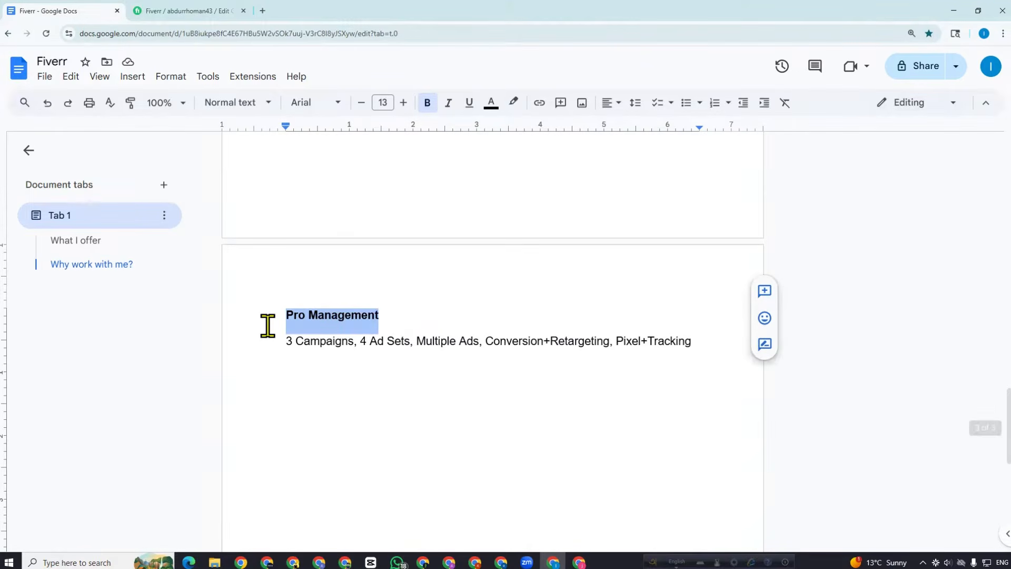
pyautogui.click(190, 10)
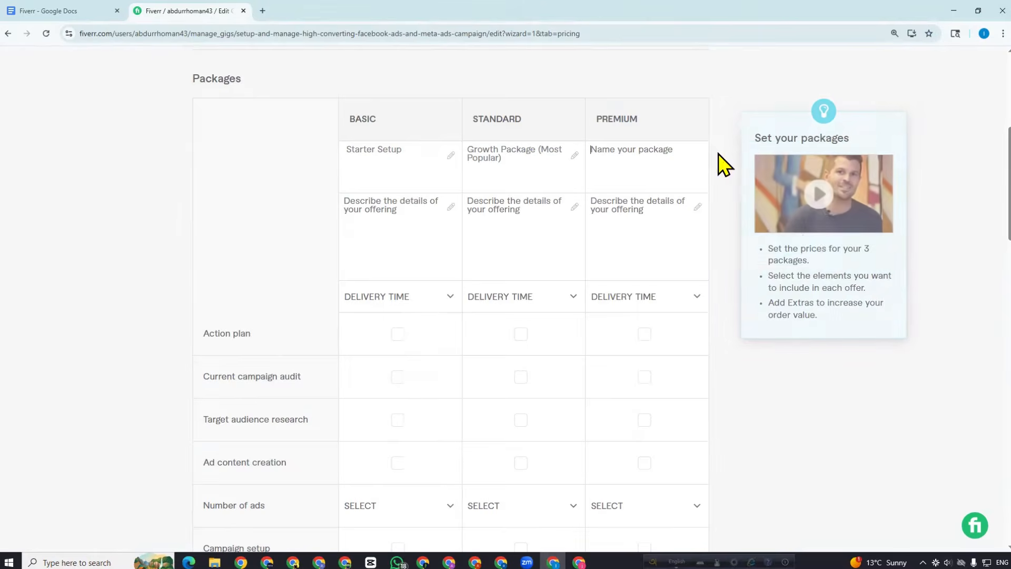
pyautogui.click(648, 161)
pyautogui.hotkey('ctrl', 'v')
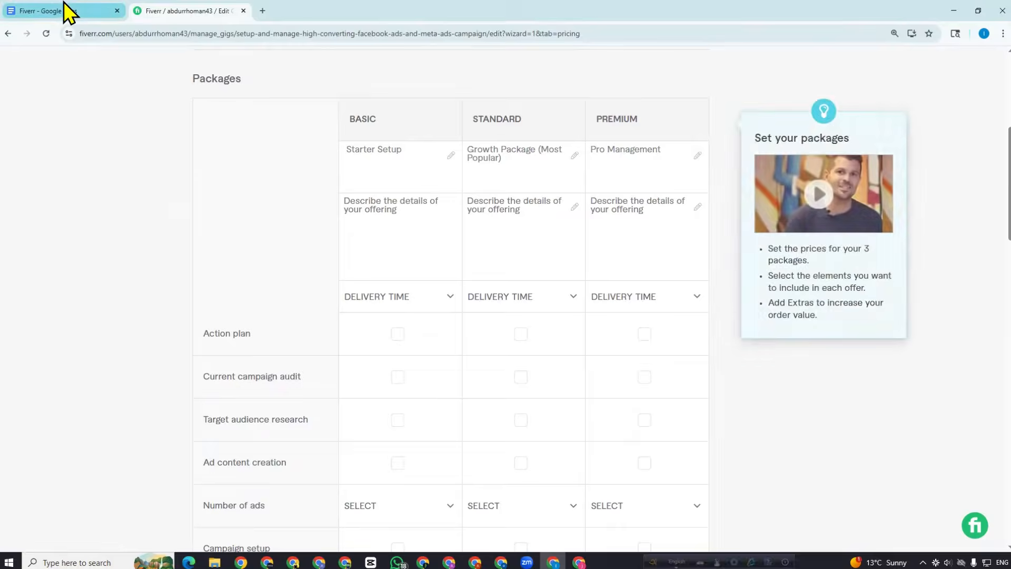
# Copy "1 Campaign, 1 Ad Set, Carousel/Single Ads, Traffic Objective, Basic Targeting" from the document into the Basic package's description
pyautogui.click(69, 12)
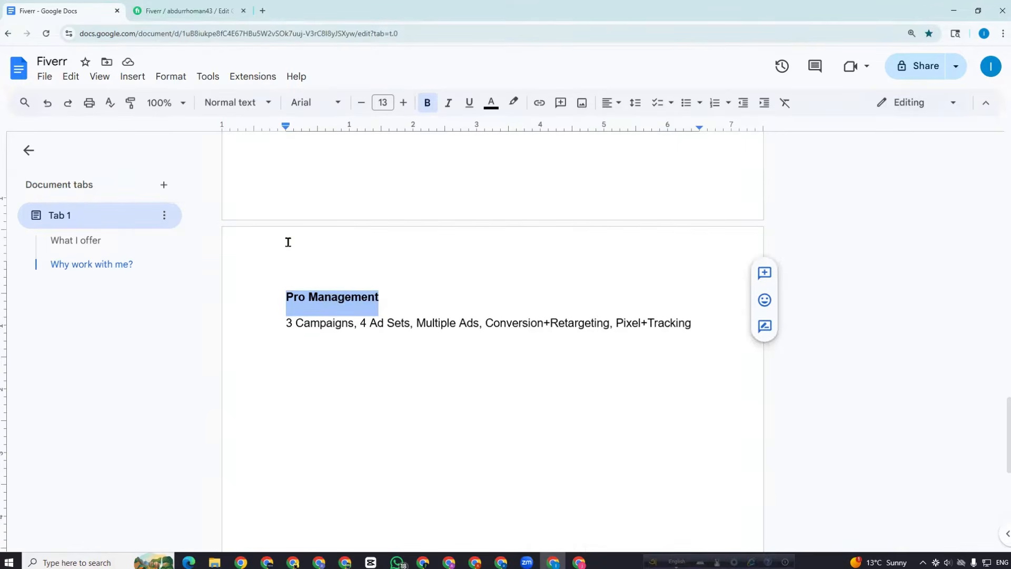
pyautogui.scroll(6, 293, 271)
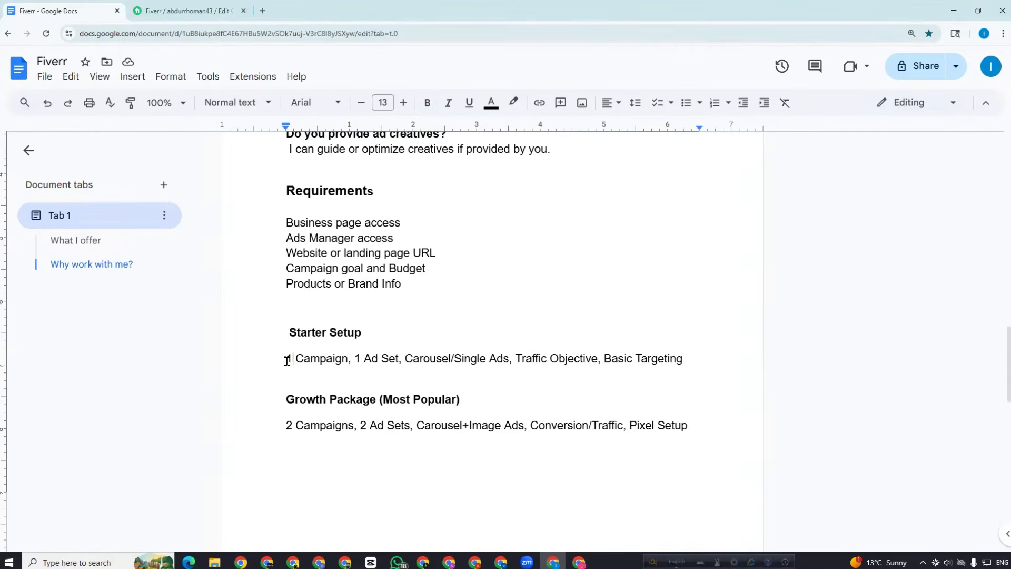
pyautogui.moveTo(287, 357); pyautogui.dragTo(681, 358)
pyautogui.hotkey('ctrl', 'c')
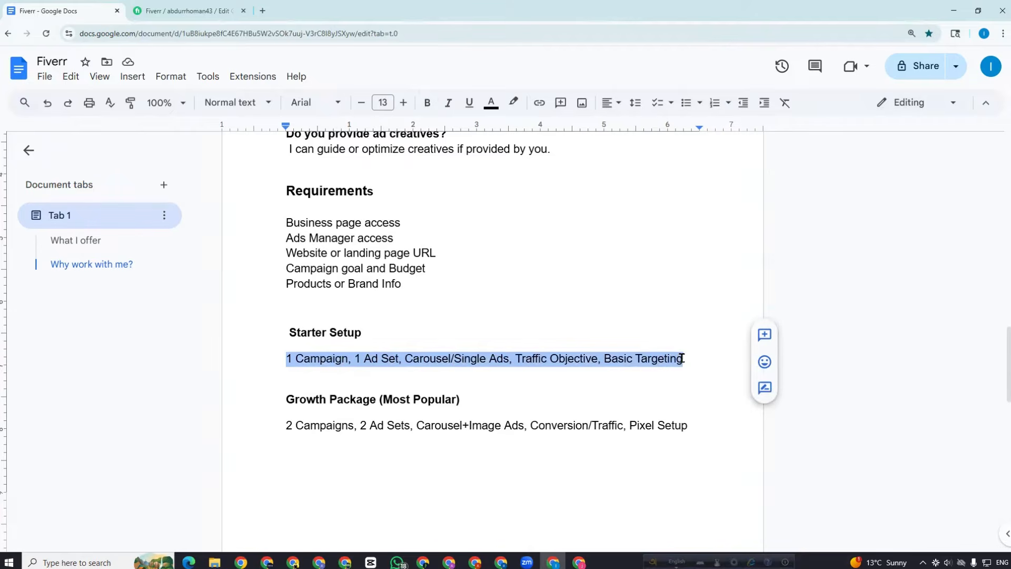
pyautogui.click(179, 11)
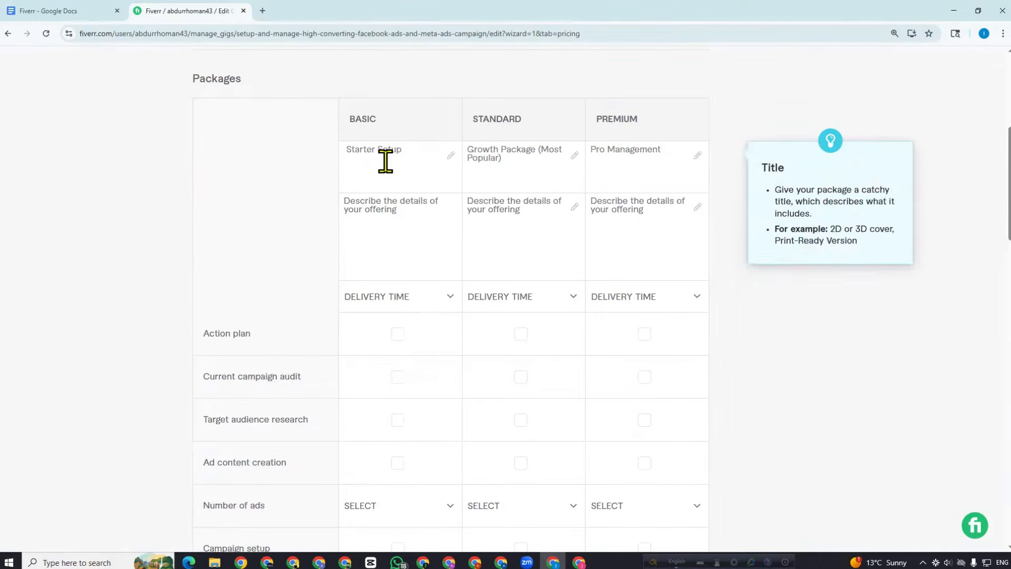
pyautogui.click(395, 213)
pyautogui.hotkey('ctrl', 'v')
pyautogui.click(729, 95)
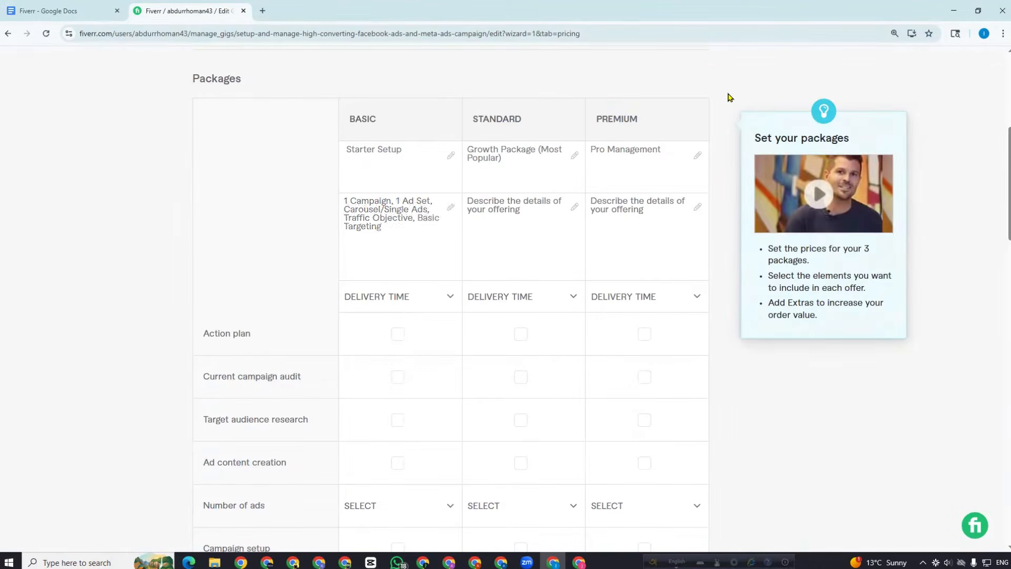
# Copy "2 Campaigns, 2 Ad Sets, Carousel+Image Ads, Conversion/Traffic, Pixel Setup" from the document into the Standard package's description
pyautogui.click(67, 10)
pyautogui.scroll(-2, 334, 343)
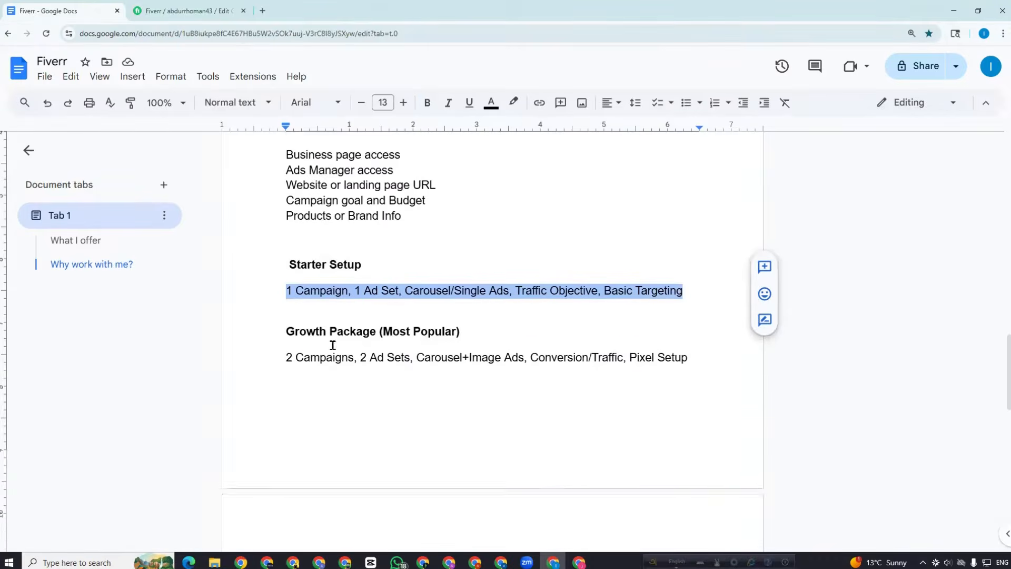
pyautogui.moveTo(290, 323); pyautogui.dragTo(691, 341)
pyautogui.hotkey('ctrl', 'c')
pyautogui.click(185, 11)
pyautogui.click(521, 210)
pyautogui.hotkey('ctrl', 'v')
# Copy "3 Campaigns, 4 Ad Sets, Multiple Ads, Conversion+Retargeting, Pixel+Tracking" from the document into the Premium package's description
pyautogui.click(67, 11)
pyautogui.scroll(-3, 403, 260)
pyautogui.click(185, 10)
pyautogui.click(608, 226)
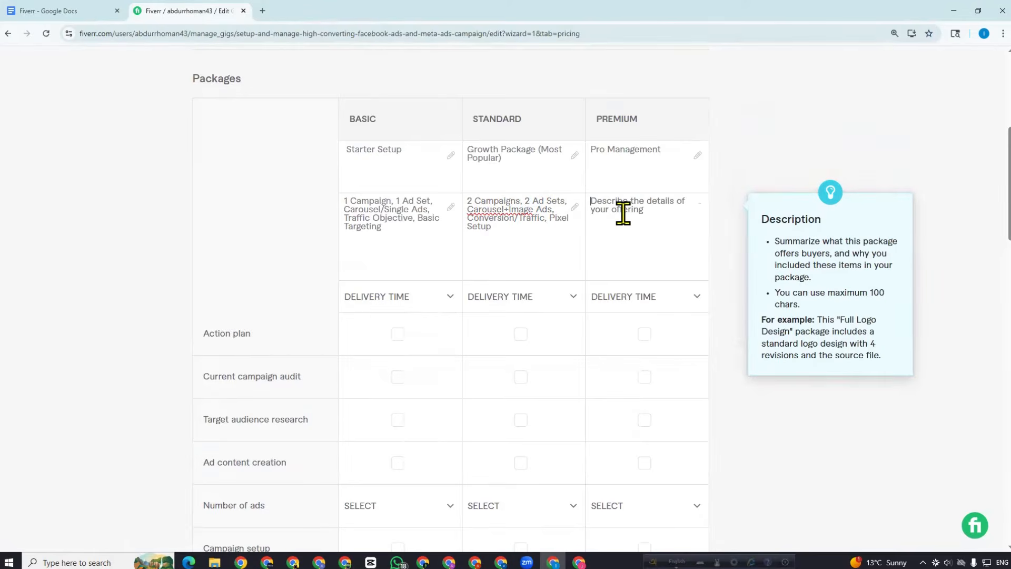
pyautogui.hotkey('ctrl', 'v')
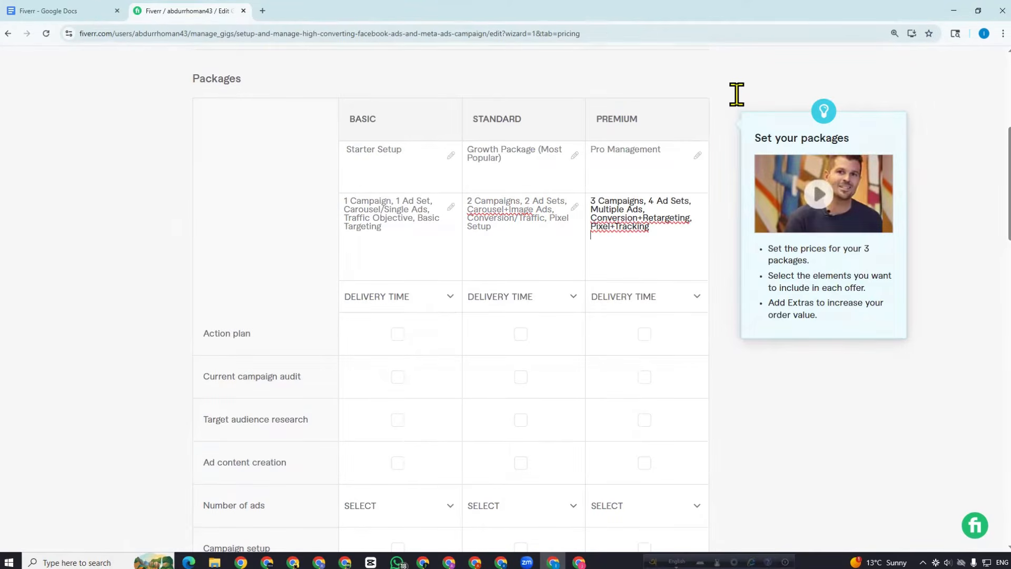
pyautogui.click(739, 100)
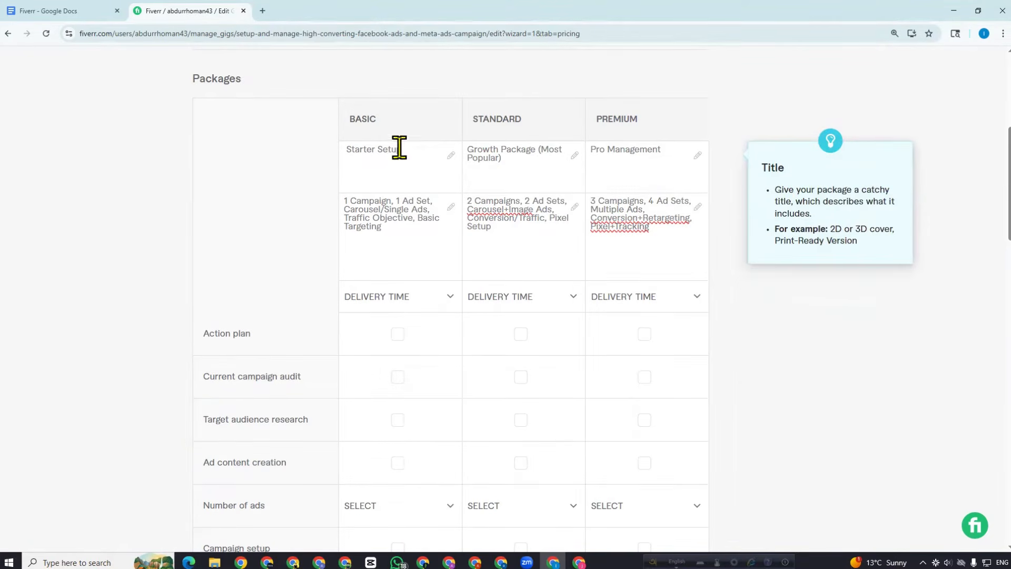
# Set the delivery times to 3 days for Basic, 7 days for Standard and 14 days for Premium
pyautogui.click(450, 297)
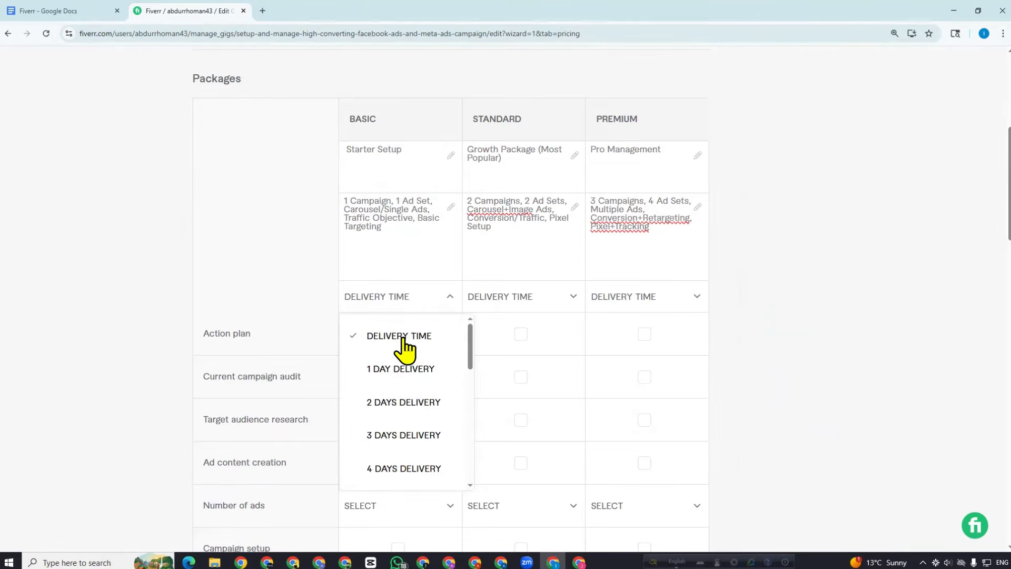
pyautogui.click(403, 402)
pyautogui.click(573, 297)
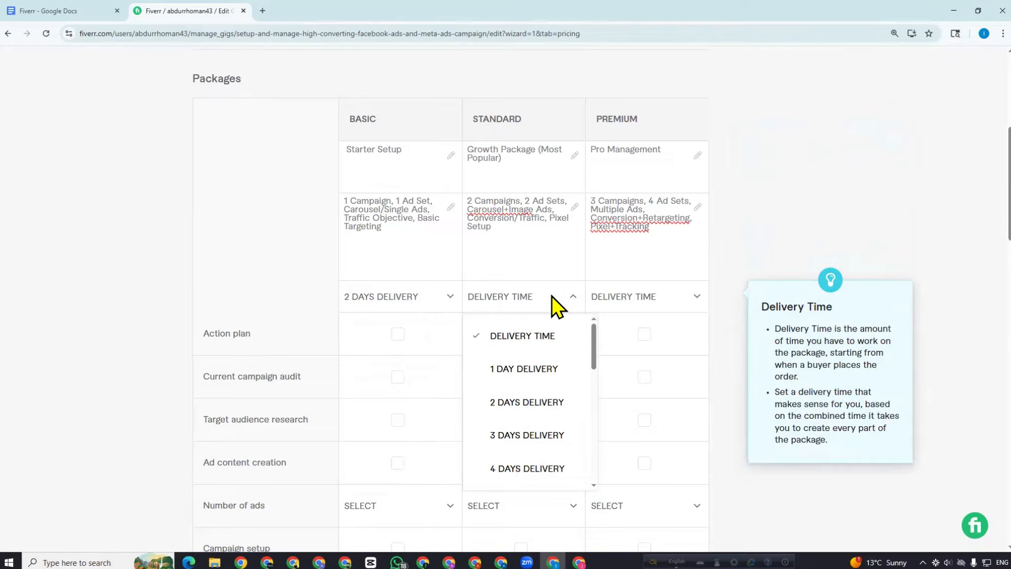
pyautogui.scroll(-3, 557, 413)
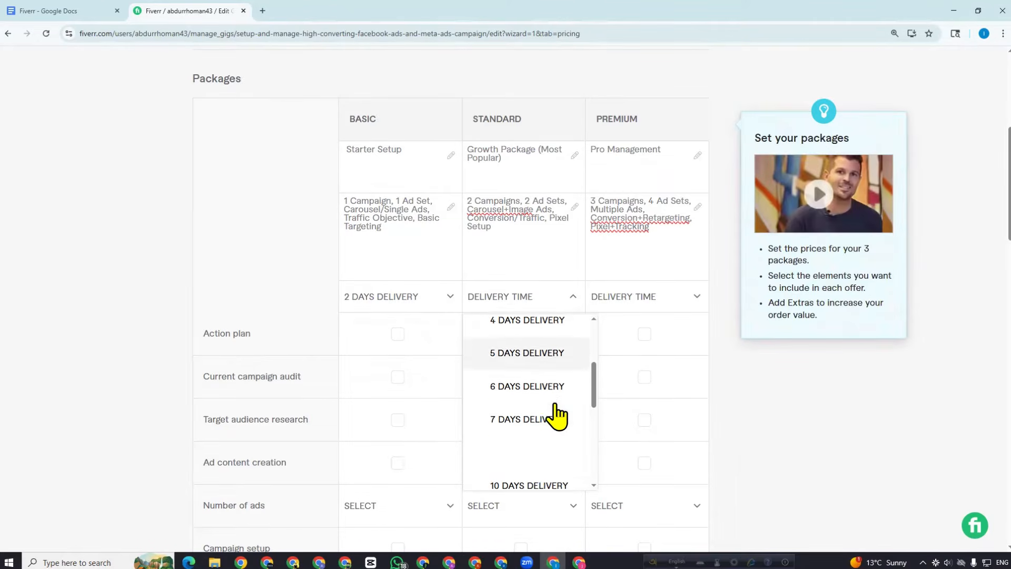
pyautogui.click(554, 416)
pyautogui.click(653, 298)
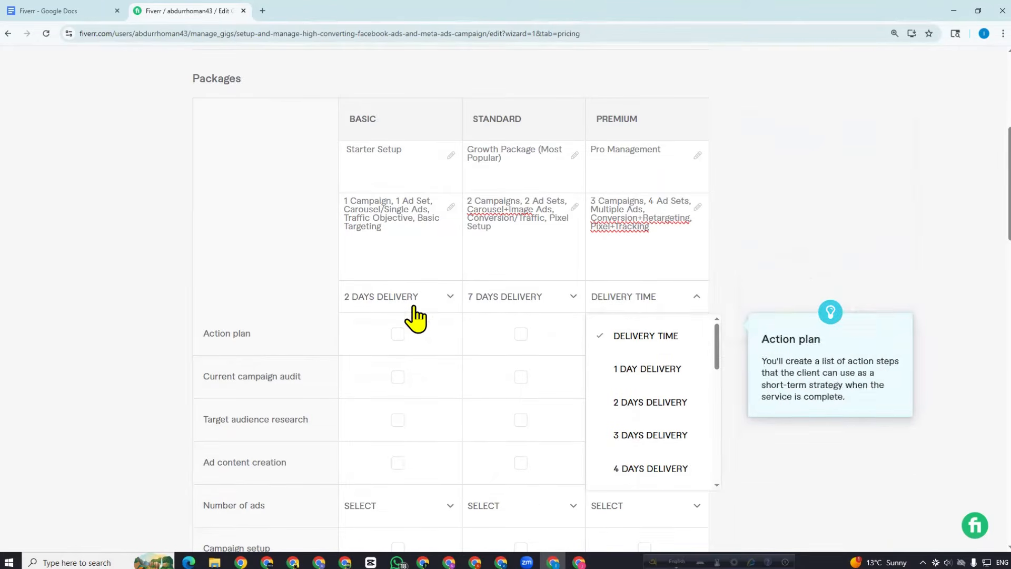
pyautogui.click(449, 298)
pyautogui.click(400, 434)
pyautogui.click(687, 297)
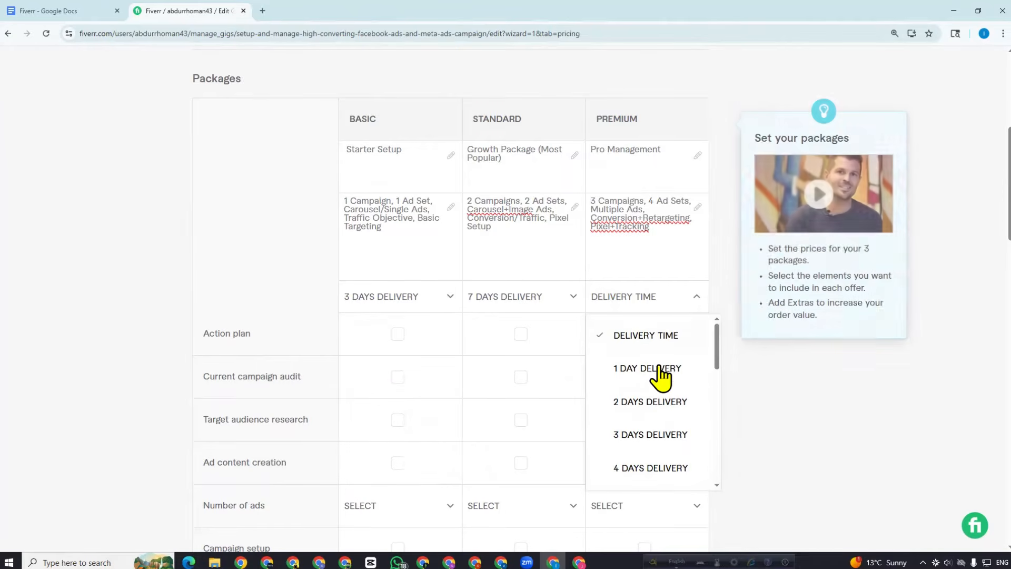
pyautogui.scroll(-5, 661, 374)
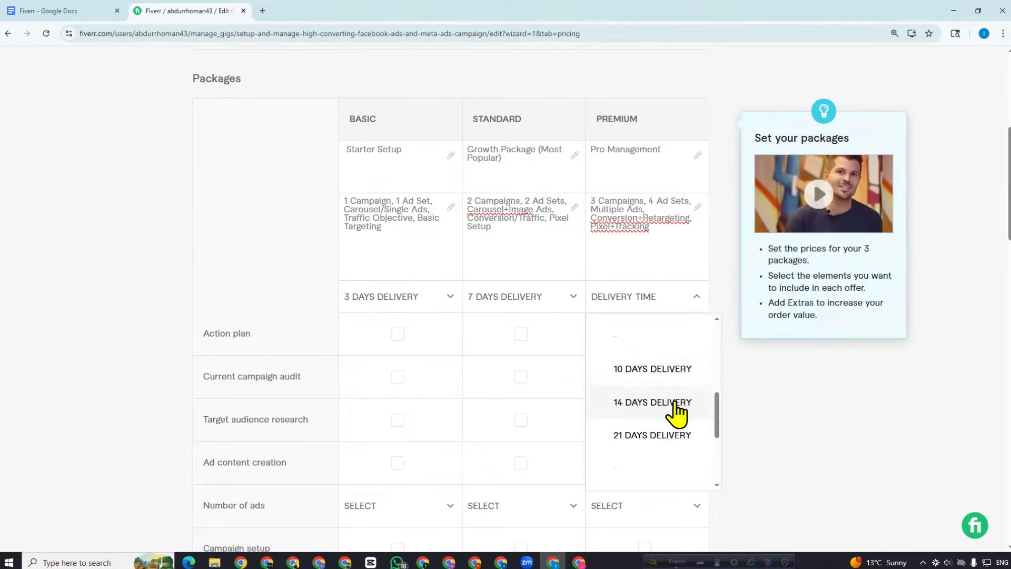
pyautogui.click(676, 405)
# Include the action plan and the current campaign audit in the Basic, Standard and Premium packages
pyautogui.scroll(-2, 562, 311)
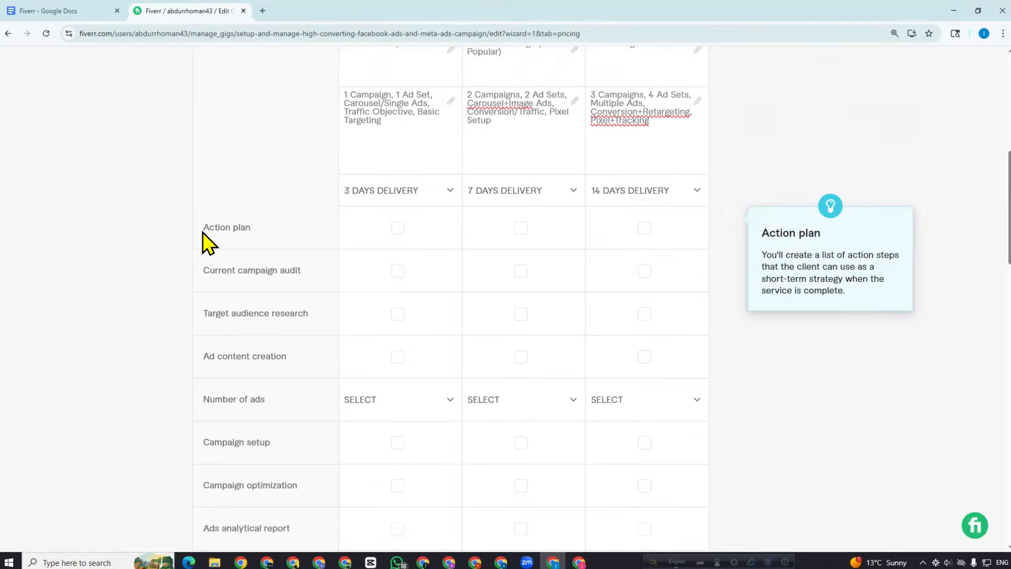
pyautogui.click(54, 255)
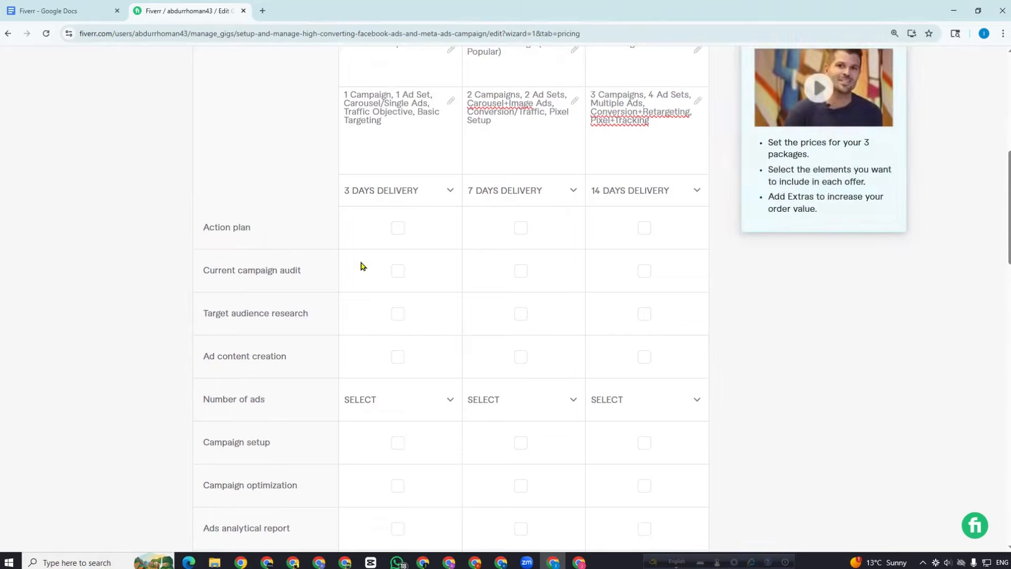
pyautogui.click(399, 230)
pyautogui.click(519, 231)
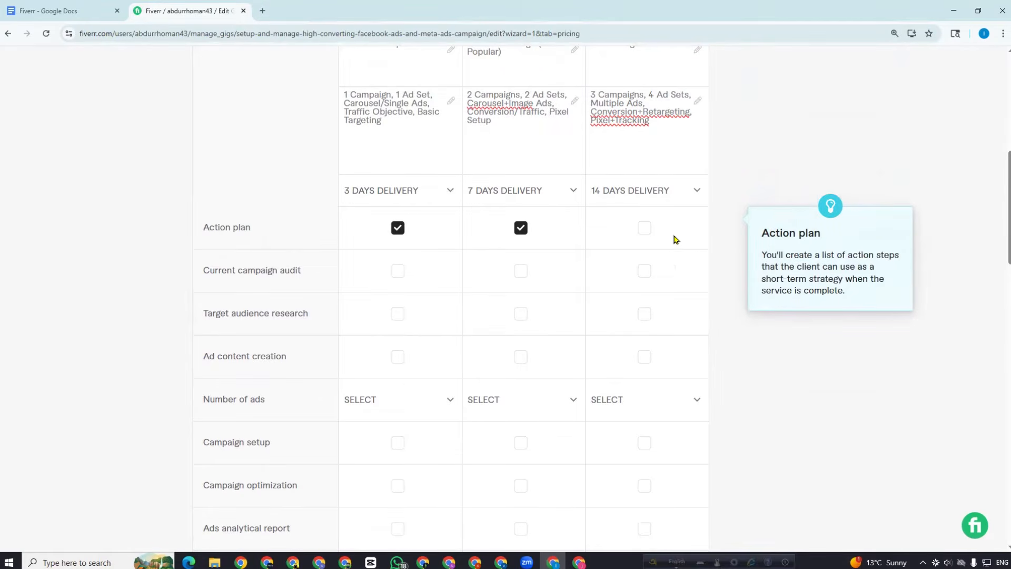
pyautogui.click(648, 230)
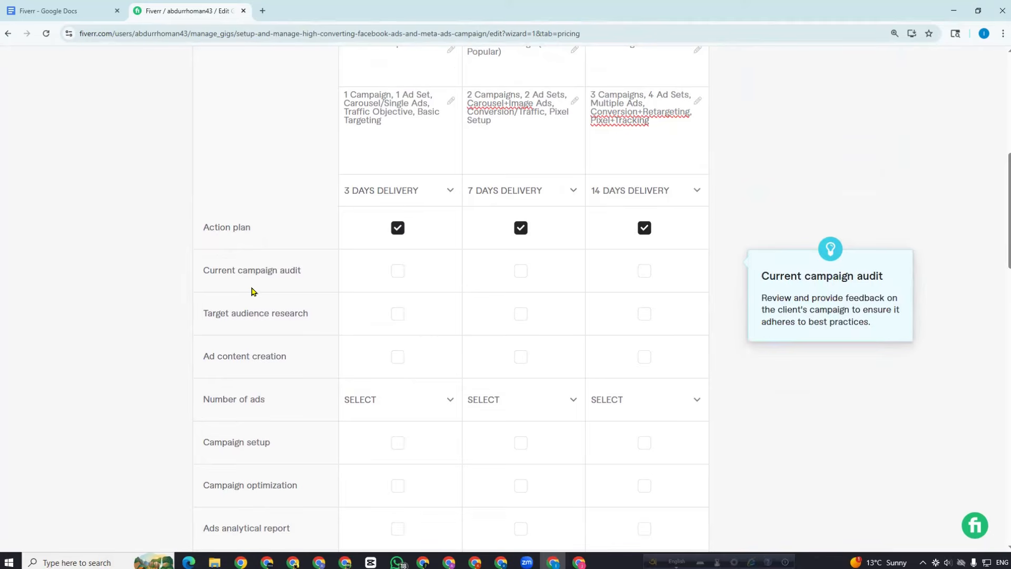
pyautogui.click(398, 271)
pyautogui.click(521, 271)
pyautogui.click(644, 271)
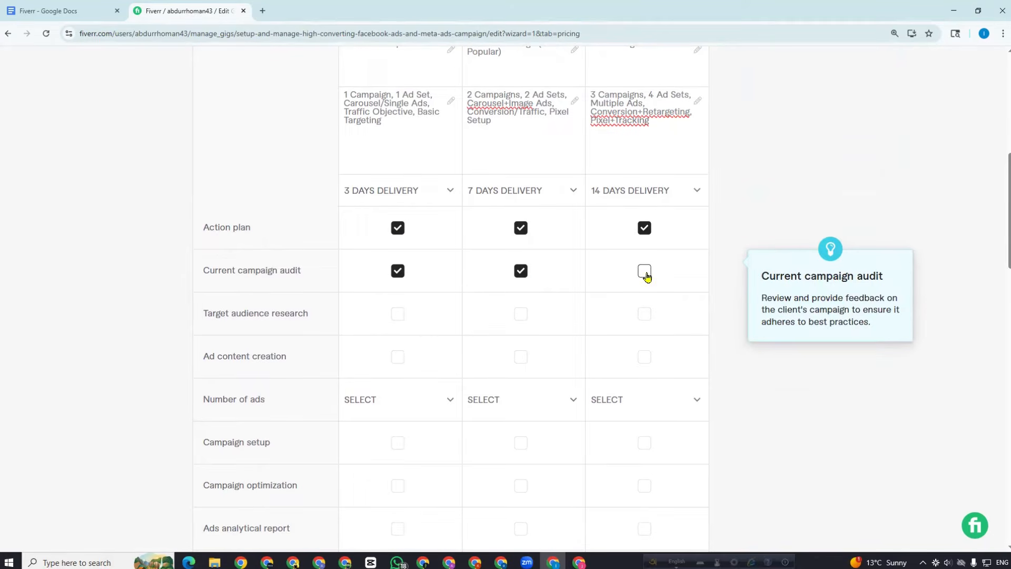
# Include target audience research in all three packages and ad content creation in Standard and Premium only
pyautogui.scroll(-1, 236, 292)
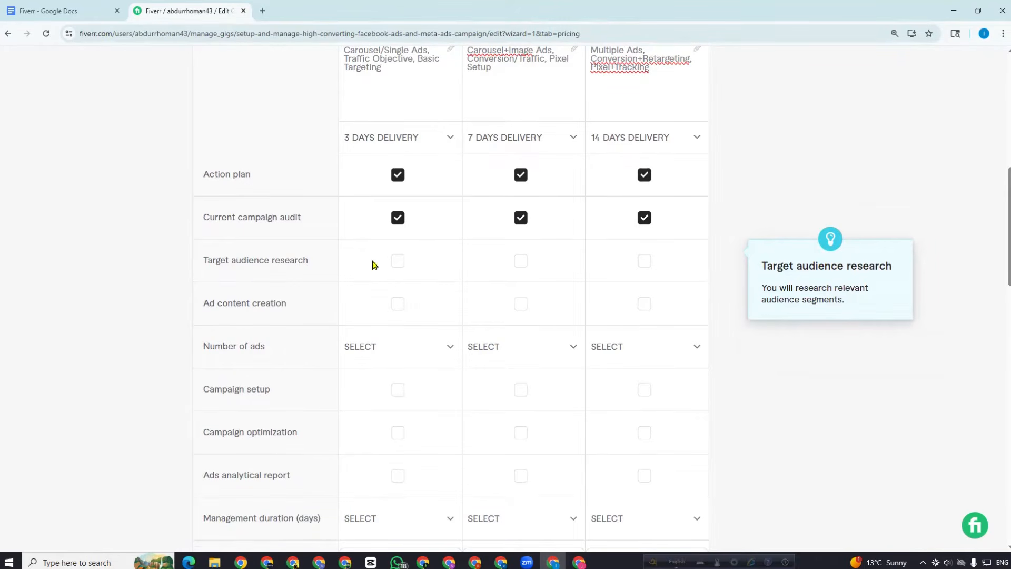
pyautogui.click(398, 261)
pyautogui.click(521, 262)
pyautogui.click(644, 261)
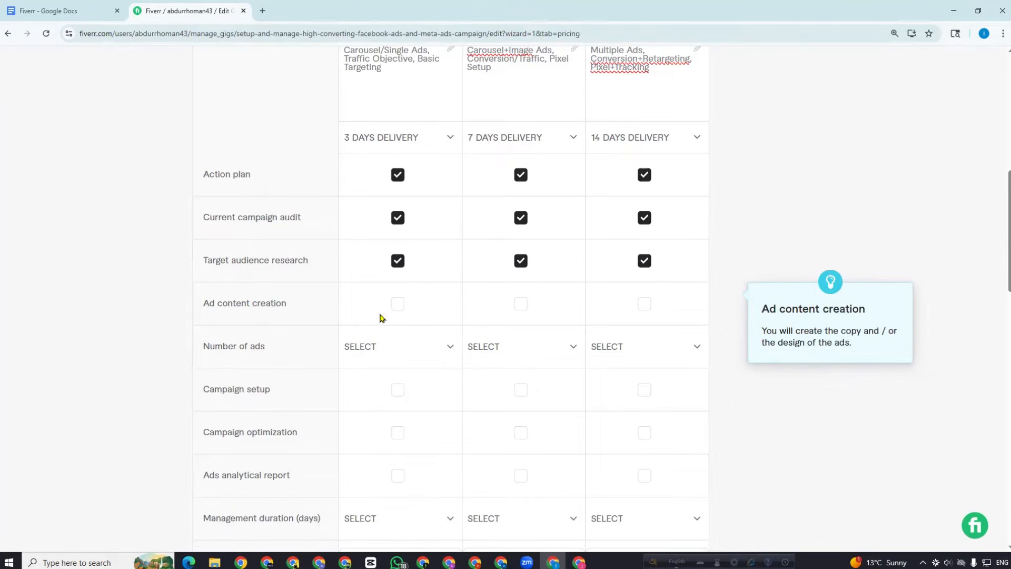
pyautogui.click(397, 305)
pyautogui.click(520, 304)
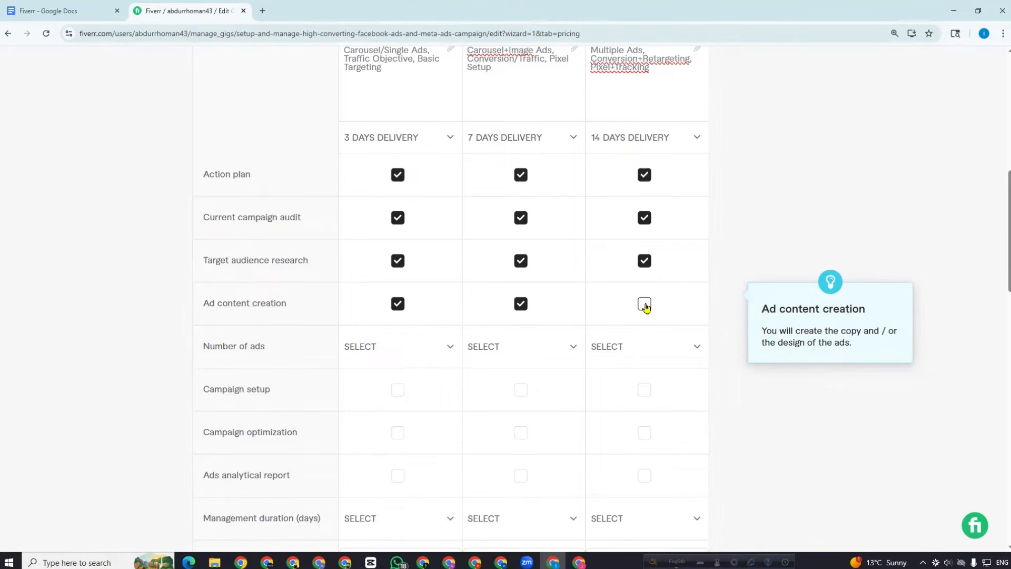
pyautogui.click(644, 304)
pyautogui.click(398, 305)
# Set the number of ads to 1 for Basic, 2 for Standard and 3 for Premium
pyautogui.scroll(-1, 389, 302)
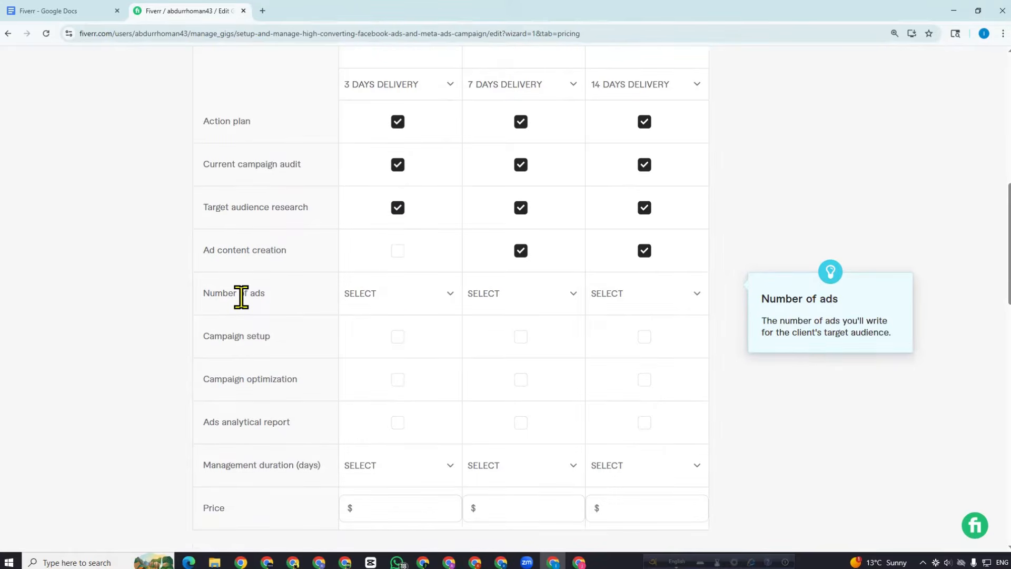
pyautogui.click(450, 296)
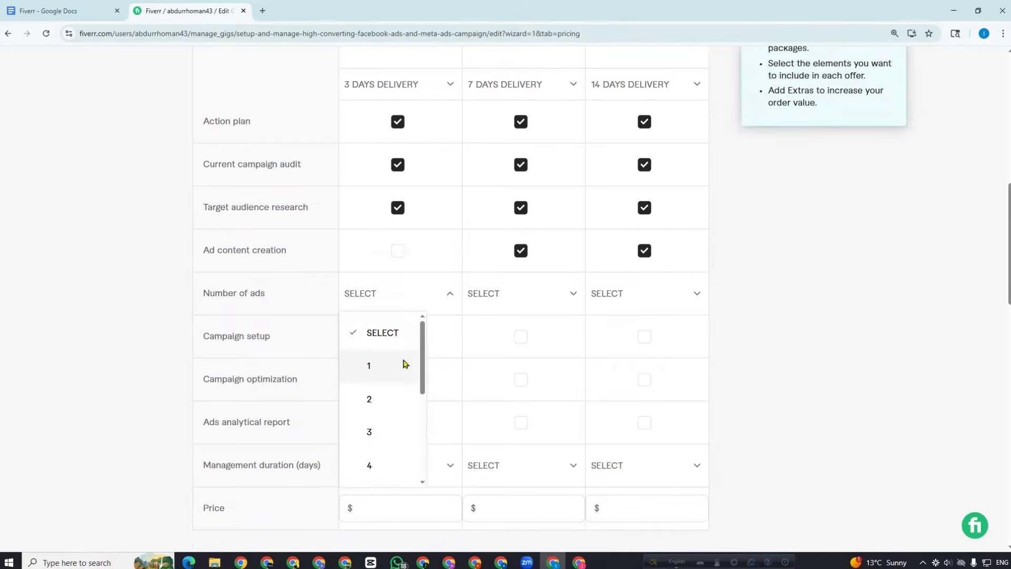
pyautogui.click(402, 364)
pyautogui.scroll(1, 537, 262)
pyautogui.scroll(5, 535, 258)
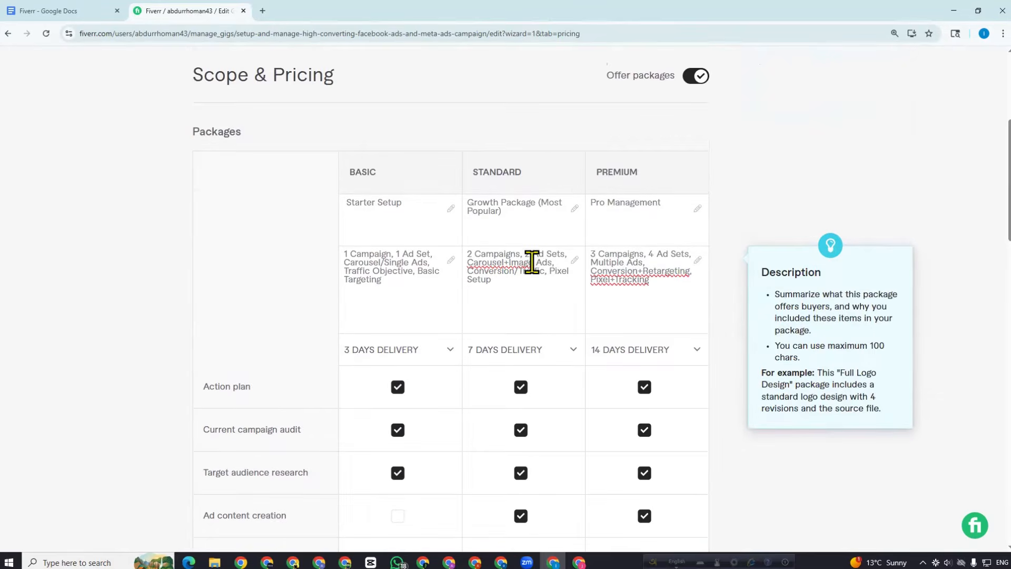
pyautogui.scroll(-5, 533, 261)
pyautogui.click(573, 298)
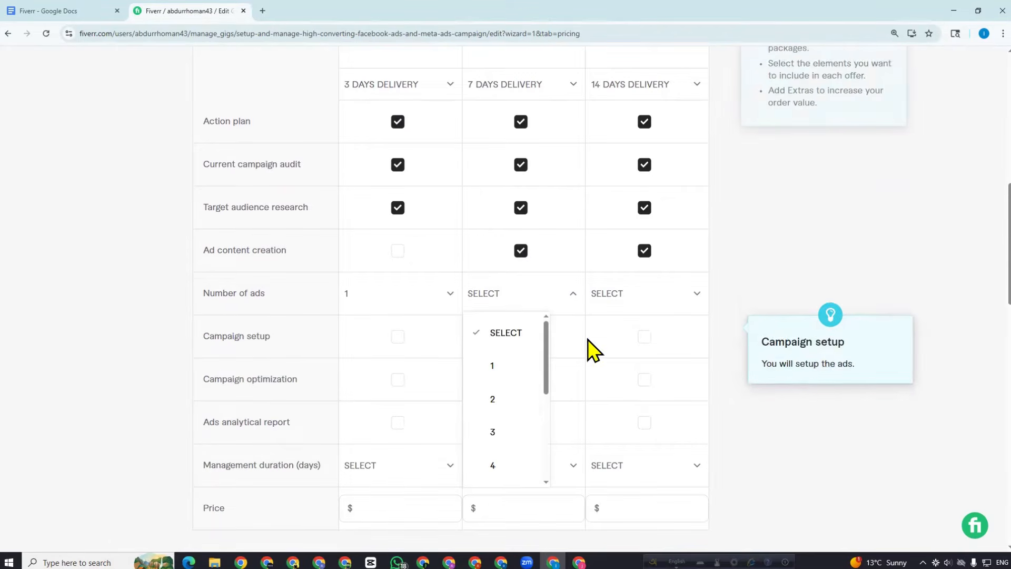
pyautogui.click(512, 399)
pyautogui.scroll(5, 585, 335)
pyautogui.scroll(-6, 586, 333)
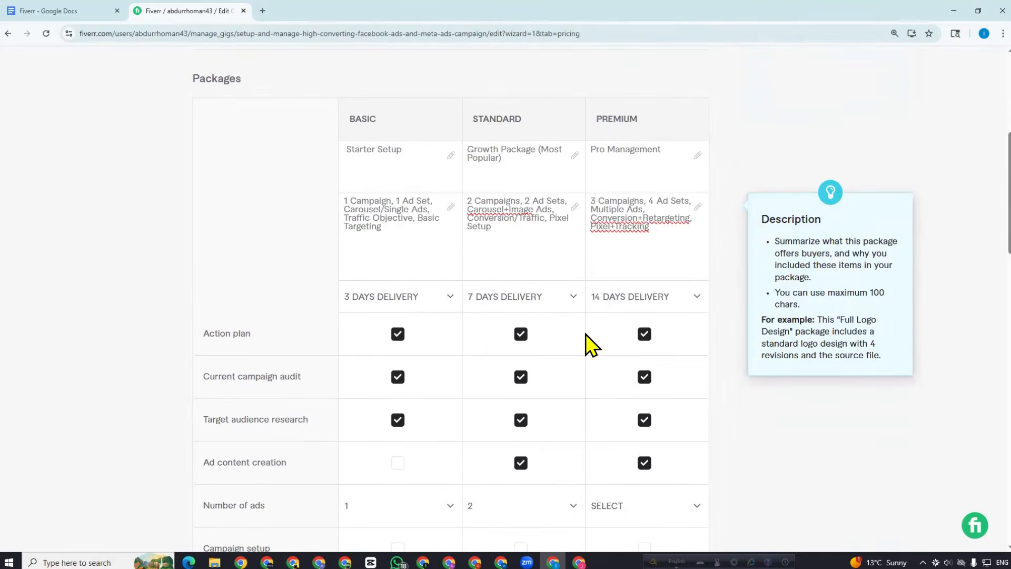
pyautogui.click(696, 240)
pyautogui.click(635, 374)
# Include campaign setup in the Basic, Standard and Premium packages
pyautogui.scroll(-1, 491, 382)
pyautogui.scroll(-1, 494, 392)
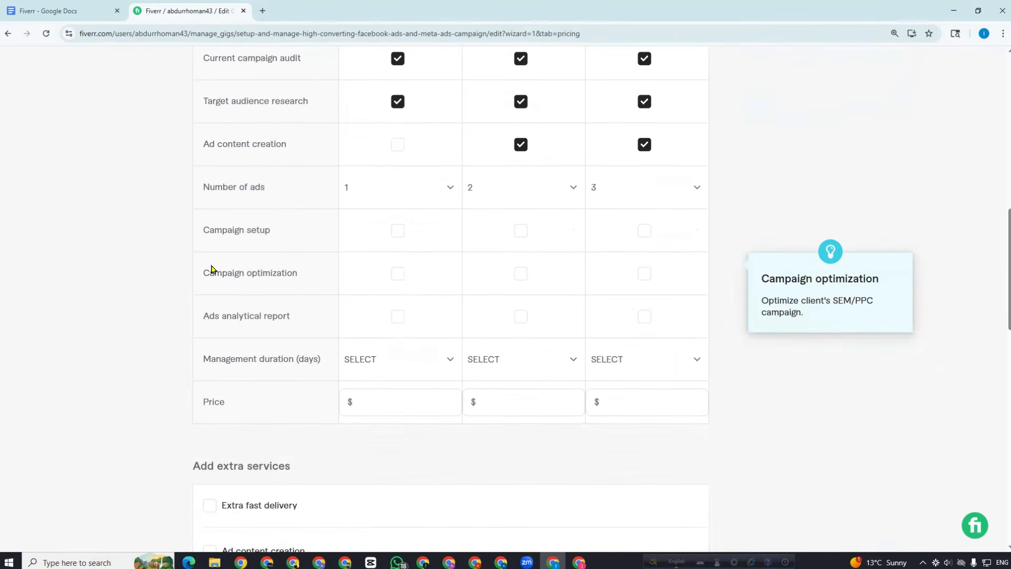
pyautogui.click(398, 230)
pyautogui.click(521, 230)
pyautogui.click(644, 230)
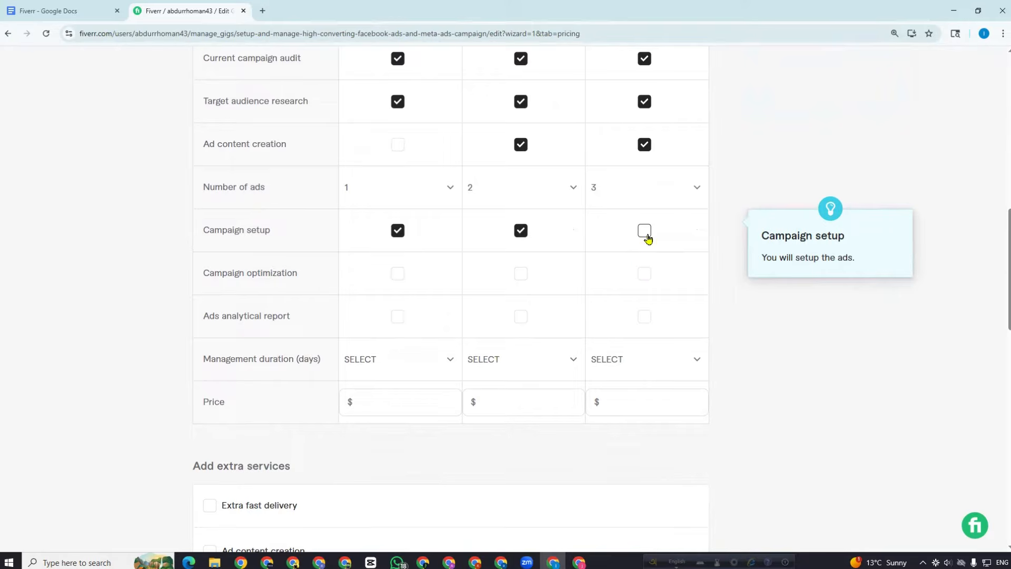
# Include campaign optimization in all three packages and the ads analytical report in Standard and Premium only
pyautogui.click(521, 273)
pyautogui.click(644, 274)
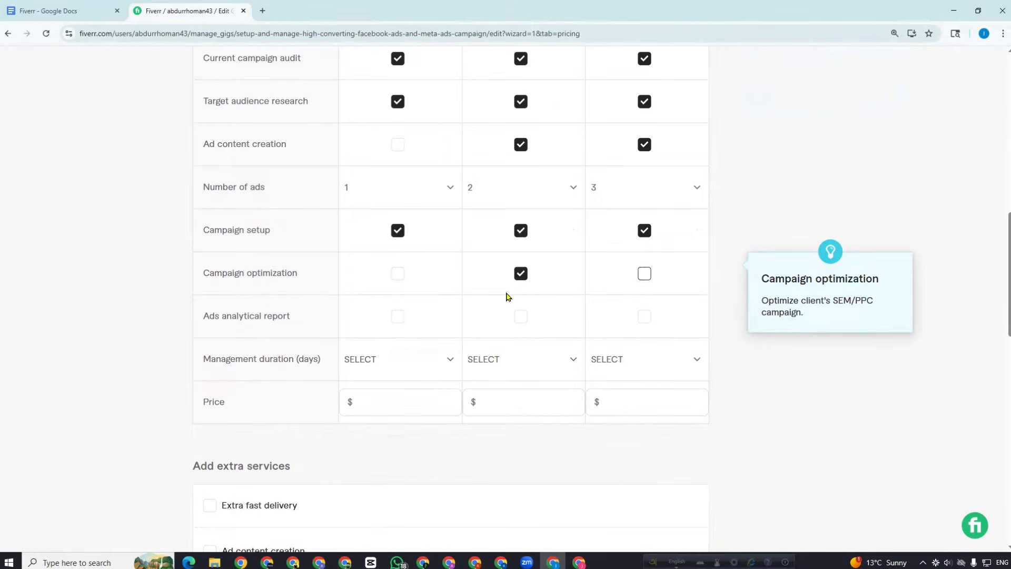
pyautogui.click(398, 273)
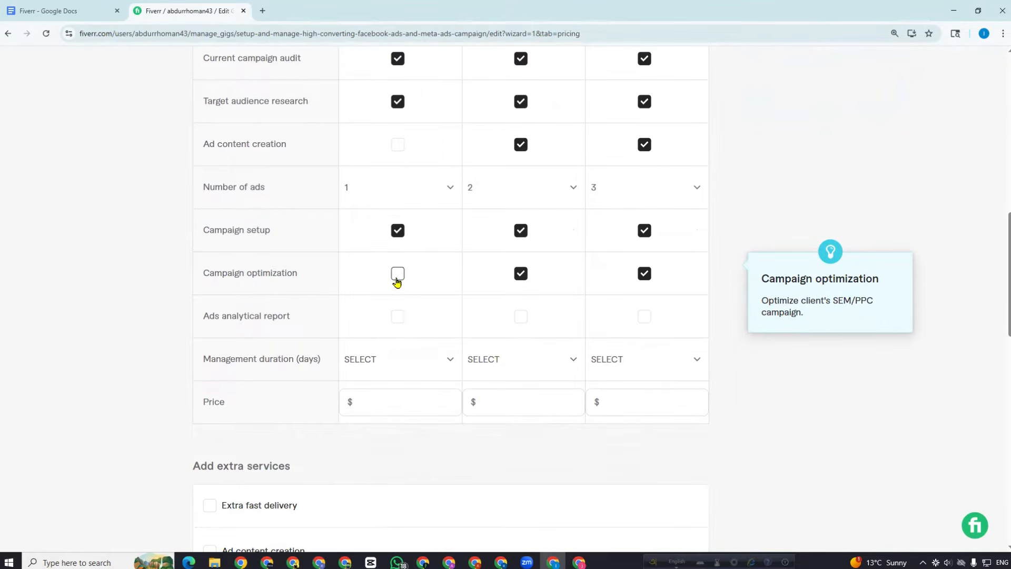
pyautogui.click(521, 318)
pyautogui.click(644, 317)
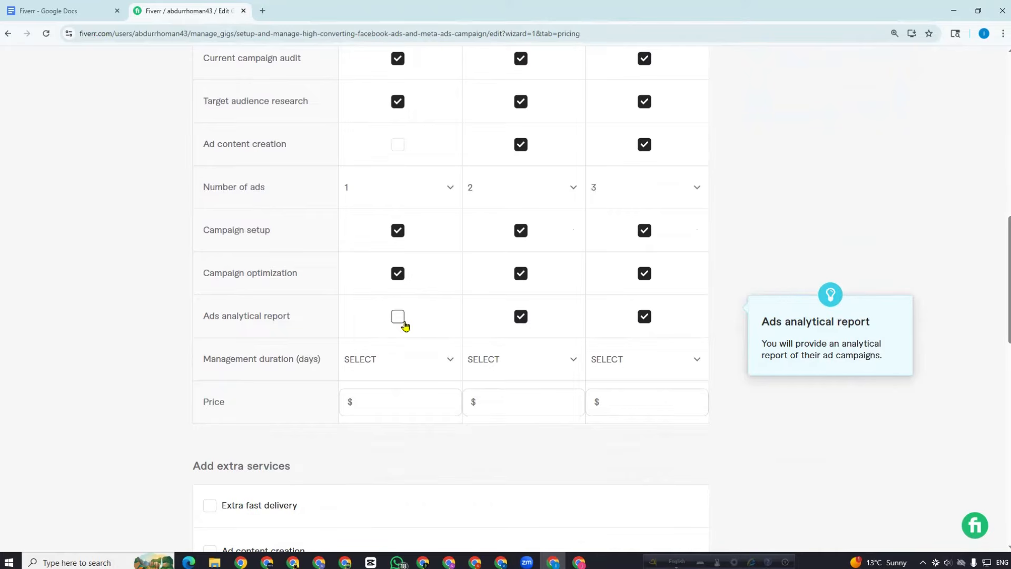
# Set the management duration to 3 days for Basic, 7 for Standard and 14 for Premium
pyautogui.scroll(-1, 405, 326)
pyautogui.click(449, 310)
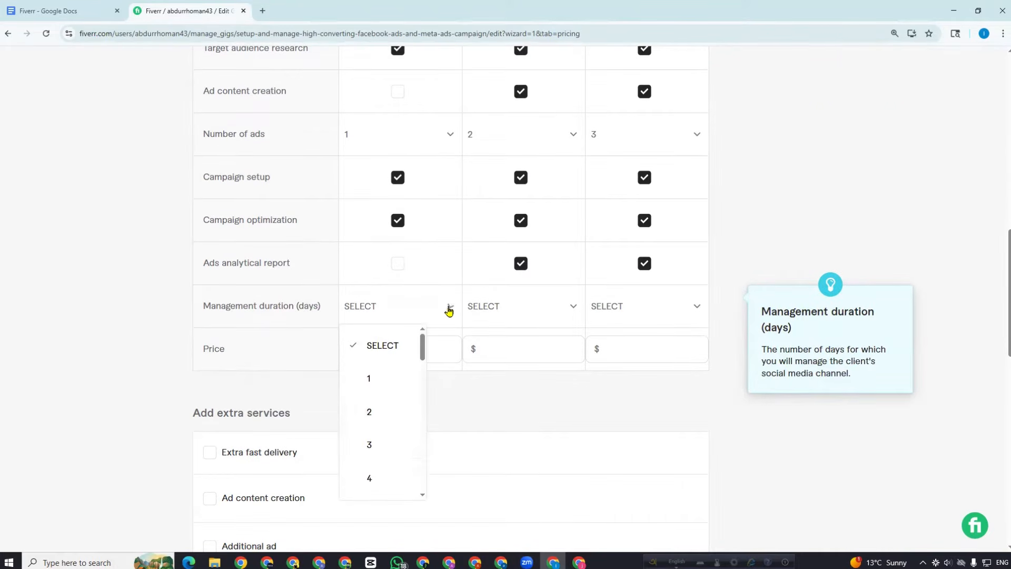
pyautogui.scroll(-1, 383, 390)
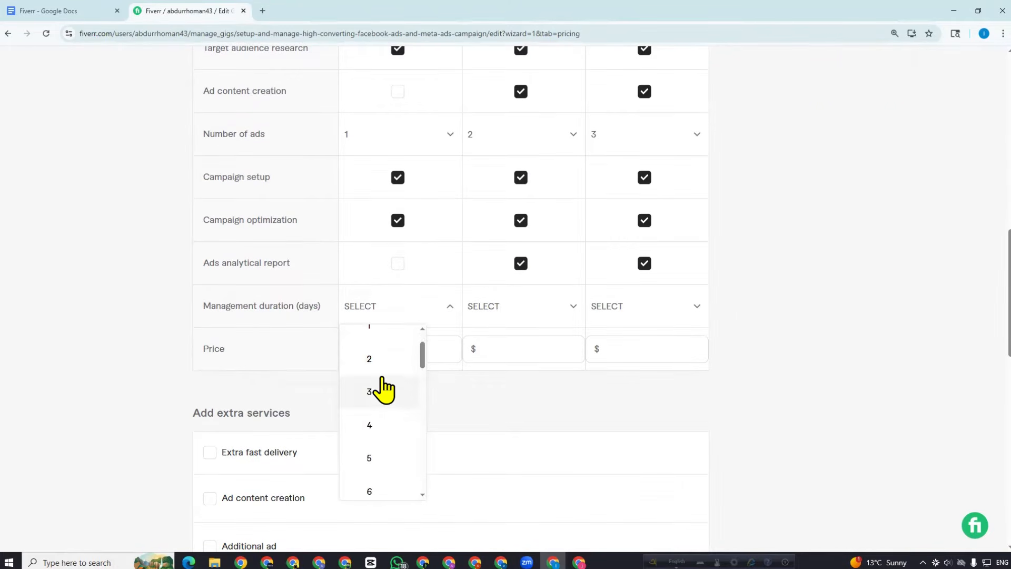
pyautogui.click(383, 393)
pyautogui.click(571, 311)
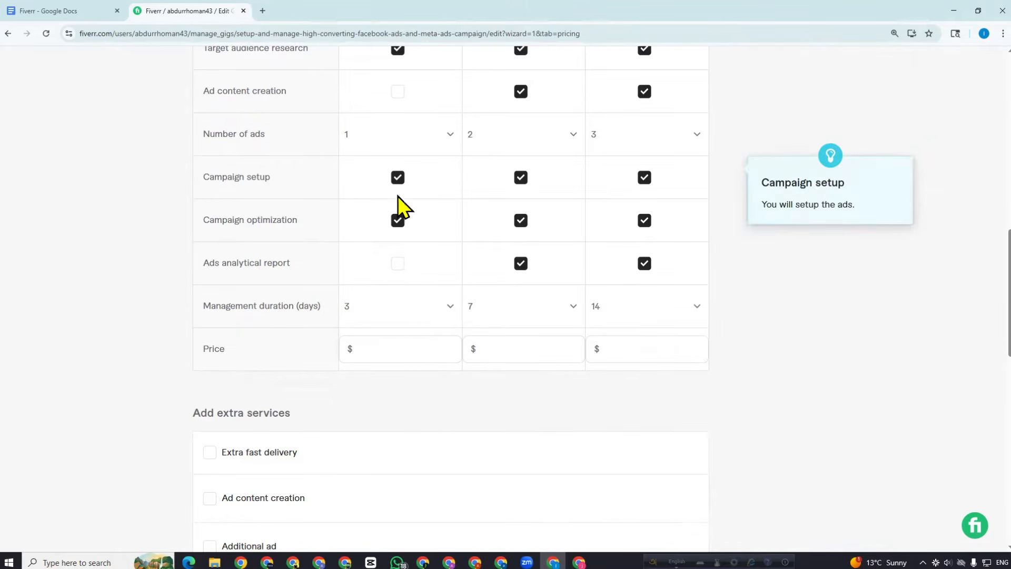
# Set the price of the Basic package to $30 and of the Standard package to $60
pyautogui.click(361, 352)
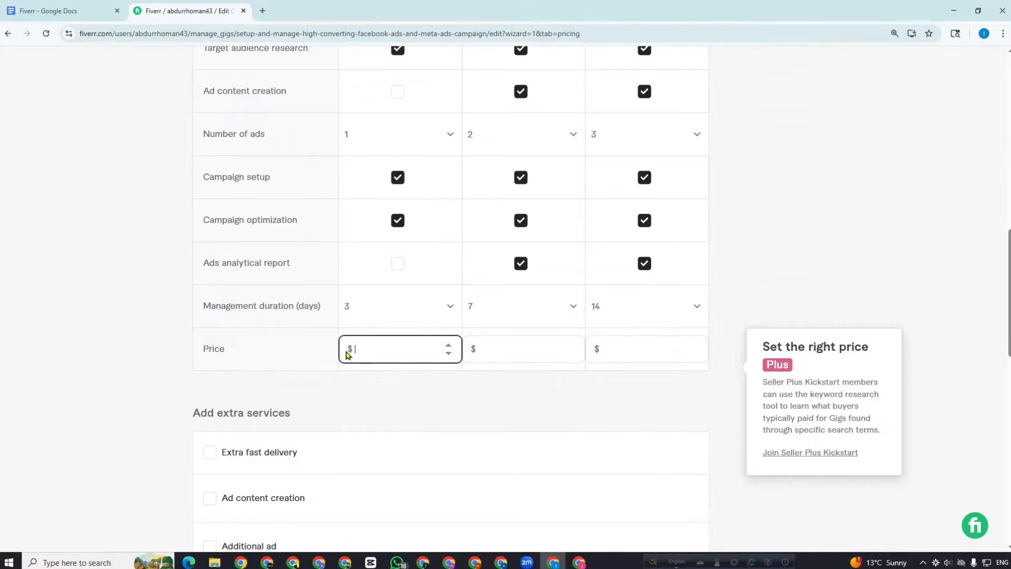
pyautogui.write('30')
pyautogui.click(539, 400)
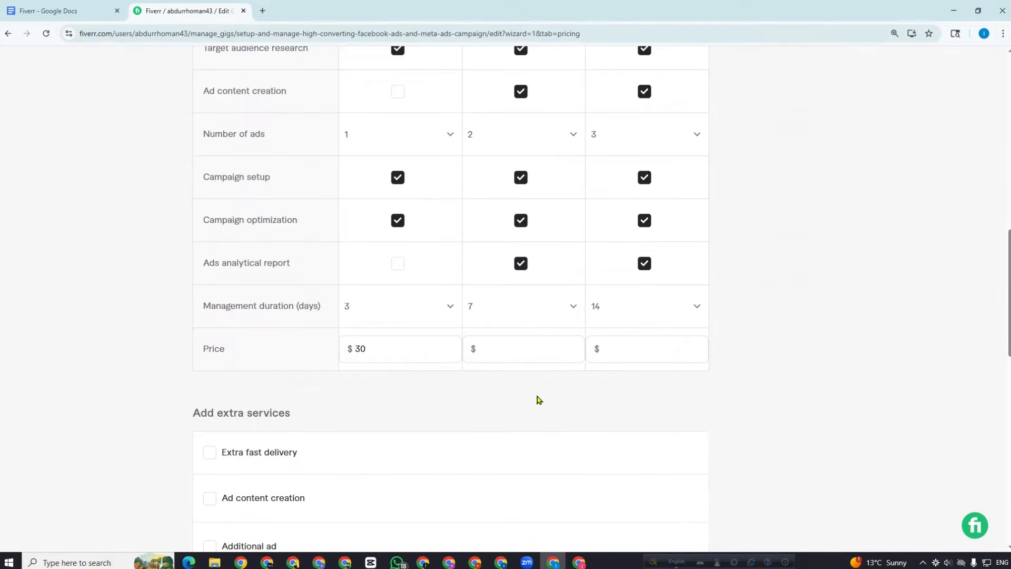
pyautogui.moveTo(437, 373)
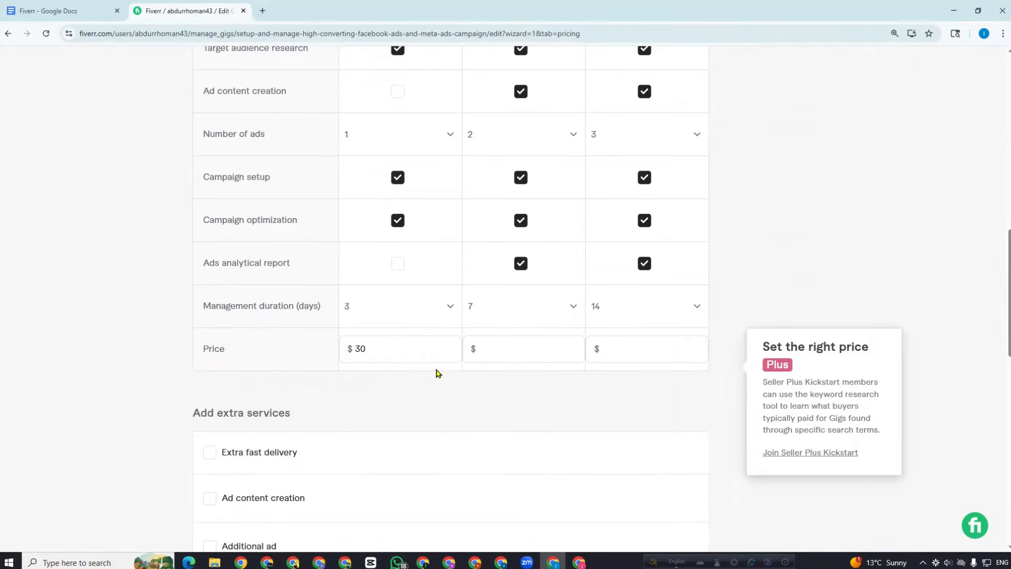
pyautogui.click(497, 355)
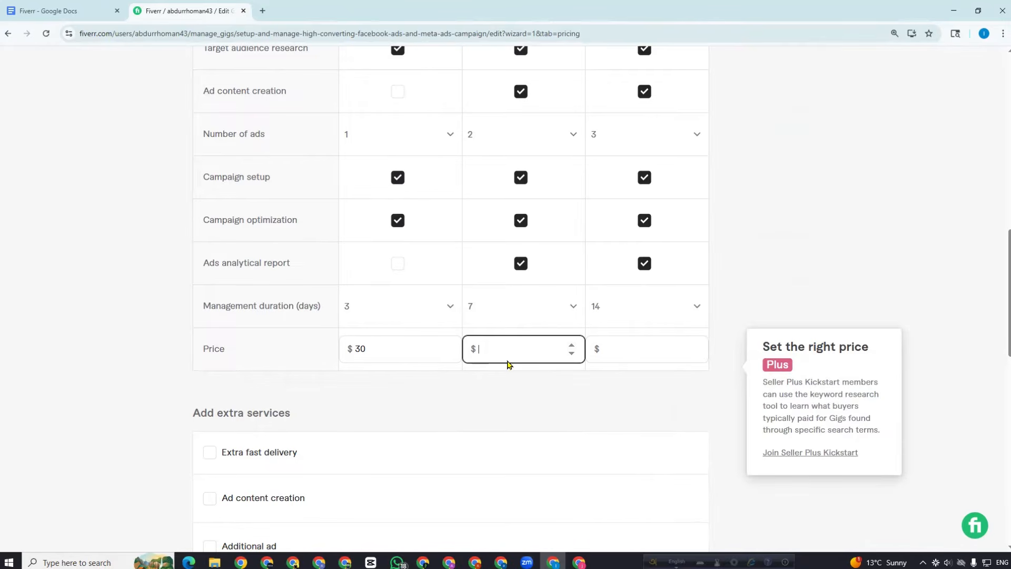
pyautogui.write('60')
# Set the price of the Premium package to $120
pyautogui.click(626, 349)
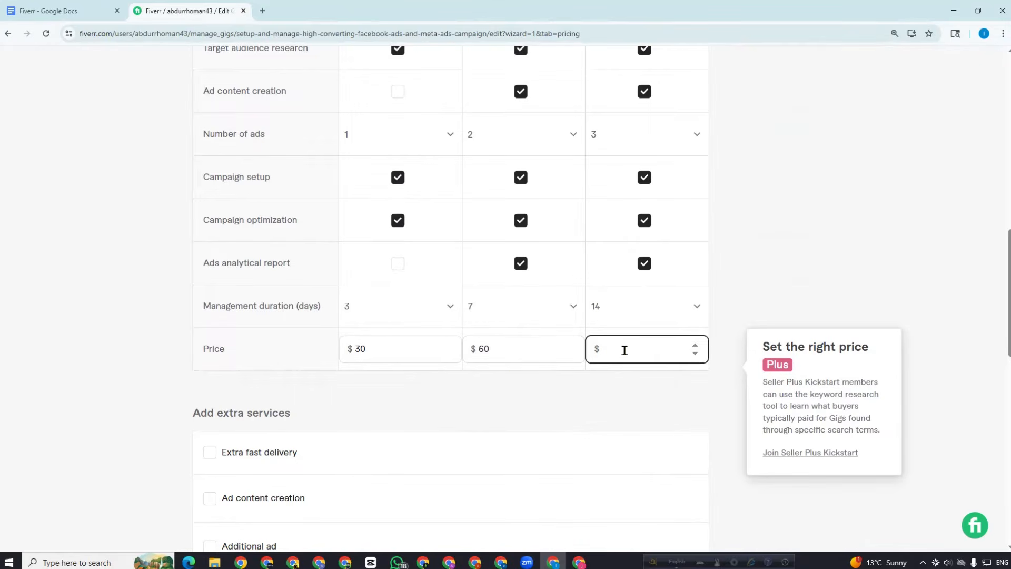
pyautogui.write('1120')
pyautogui.click(634, 410)
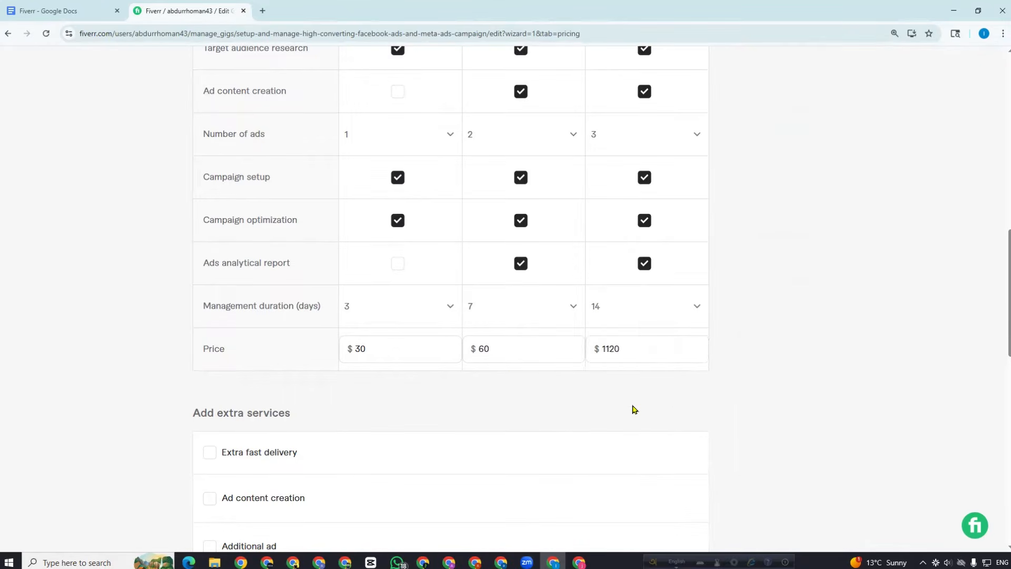
pyautogui.click(633, 354)
pyautogui.press('BackSpace')
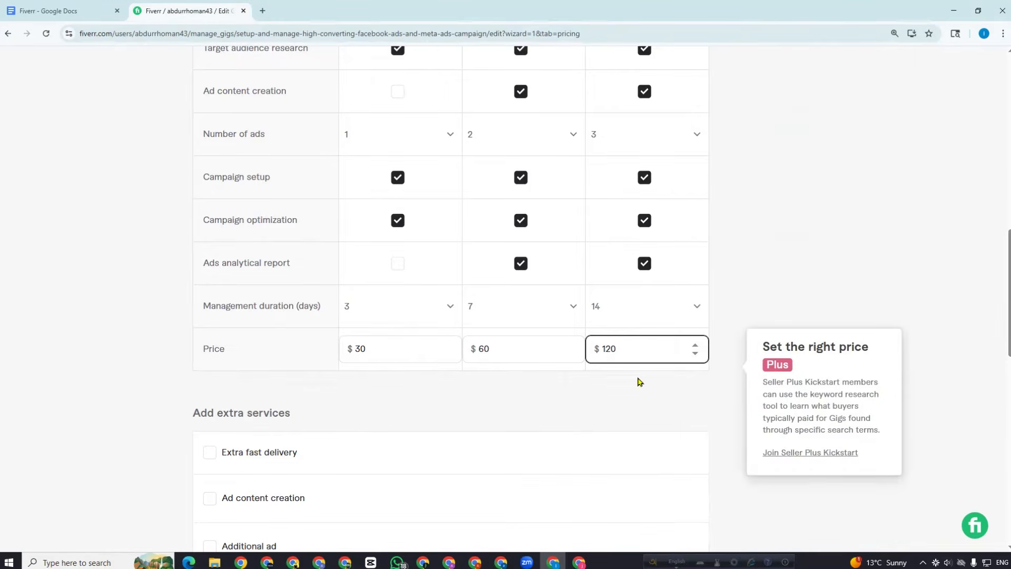
pyautogui.click(638, 381)
pyautogui.scroll(-3, 442, 375)
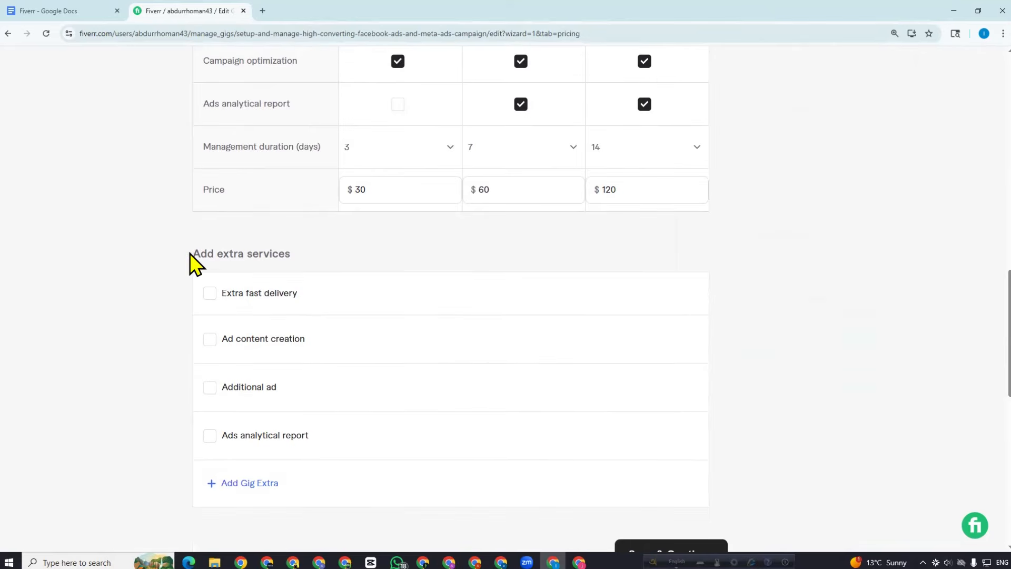
# Review the completed packages, leave all extra services unselected, then save the pricing and continue to the description and FAQ section
pyautogui.moveTo(190, 254); pyautogui.dragTo(344, 255)
pyautogui.click(356, 254)
pyautogui.moveTo(442, 283)
pyautogui.scroll(5, 500, 277)
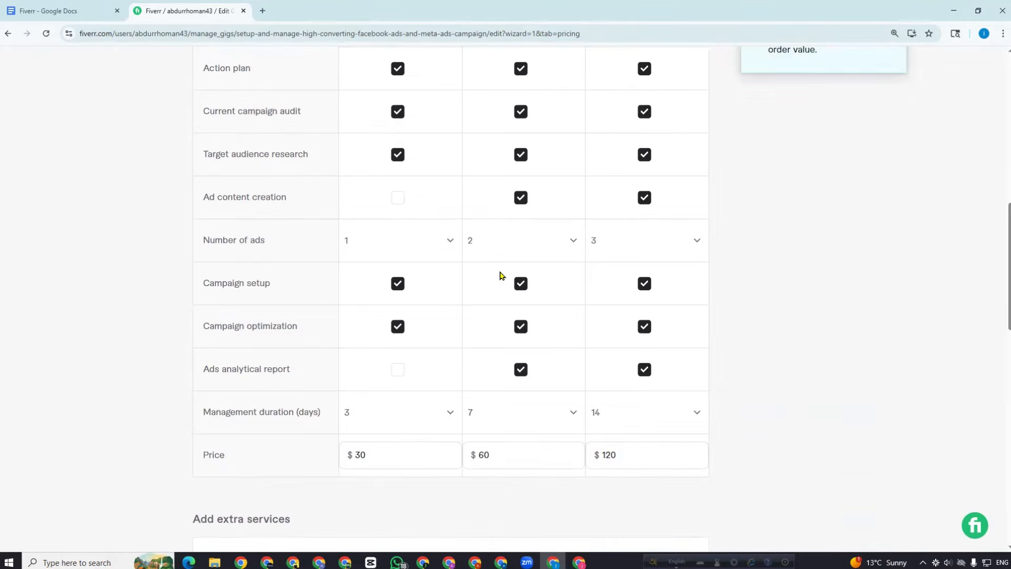
pyautogui.scroll(5, 499, 273)
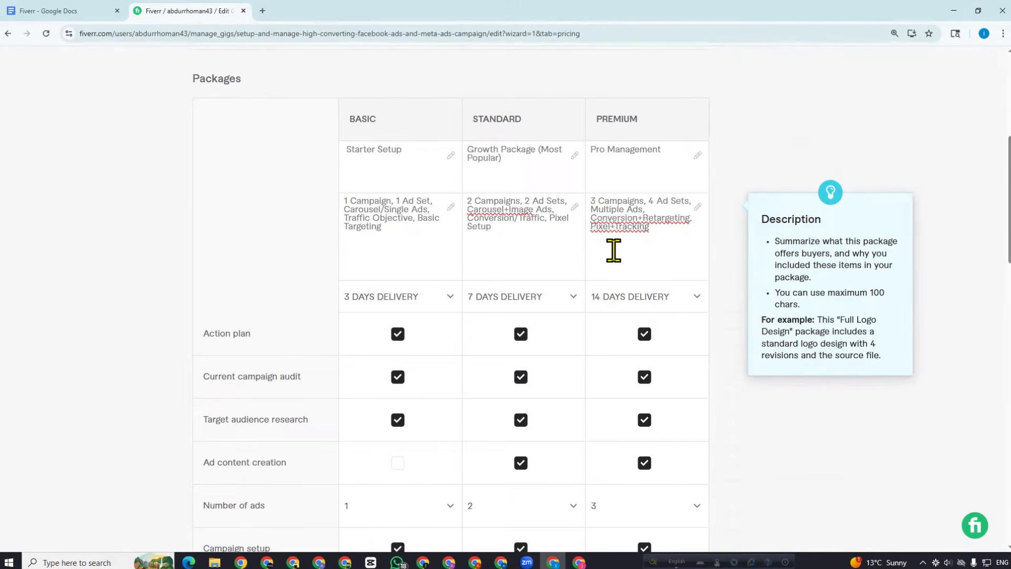
pyautogui.scroll(-15, 653, 268)
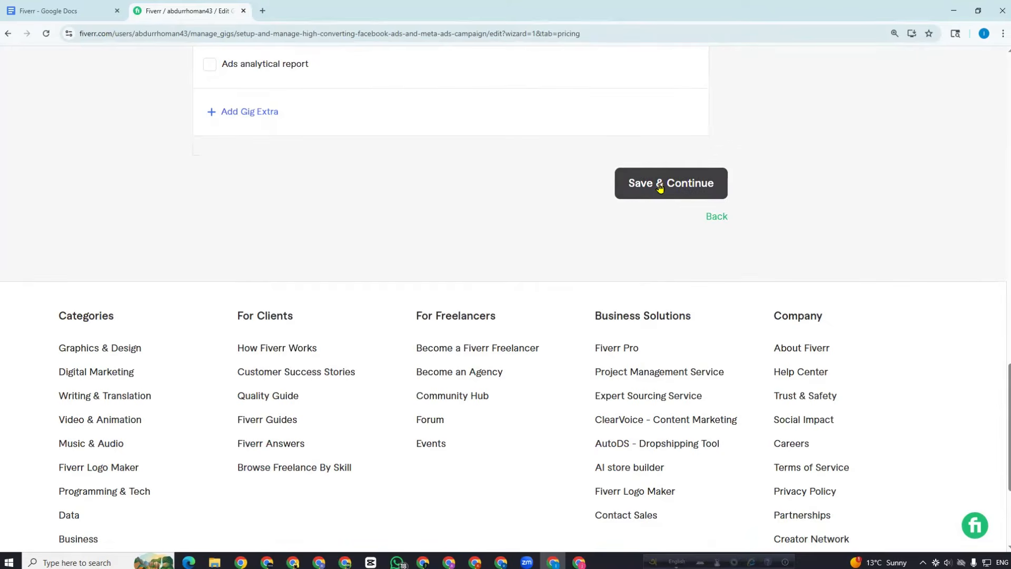
pyautogui.click(660, 188)
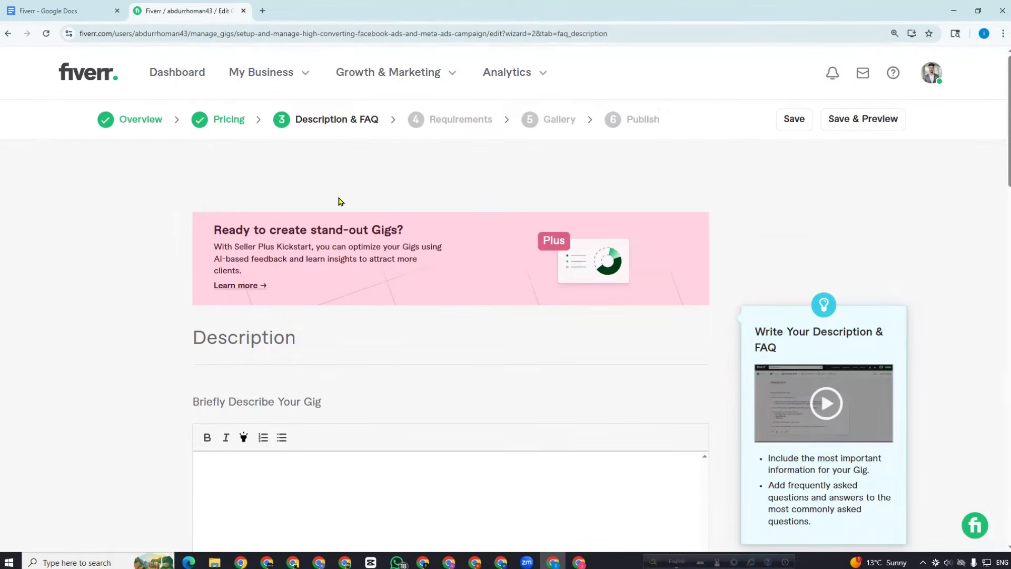
# Switch to the Fiverr document in Google Docs and select the whole description, from "Are you searching for a professional" through "deliver real results."
pyautogui.scroll(-4, 340, 202)
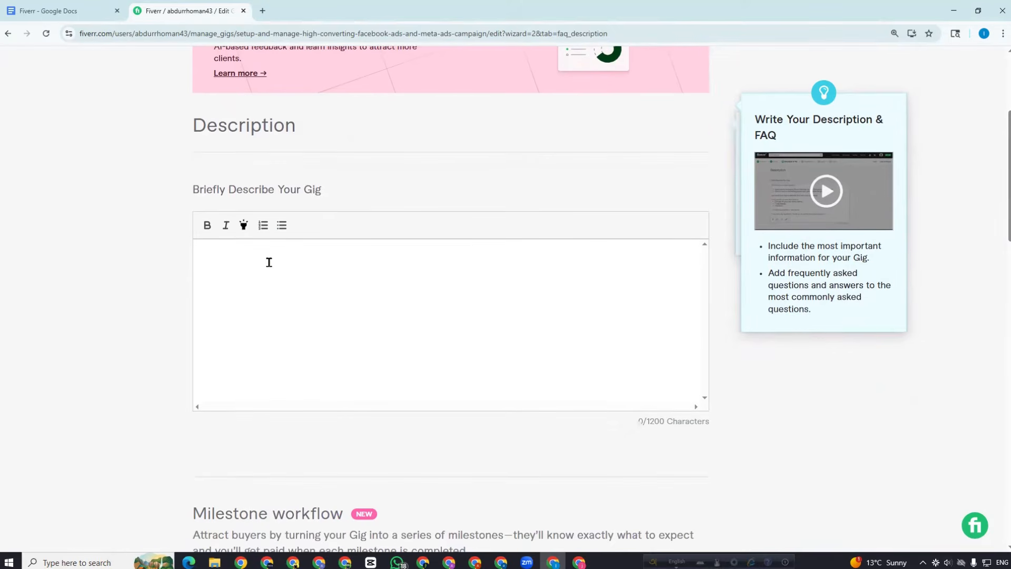
pyautogui.click(59, 11)
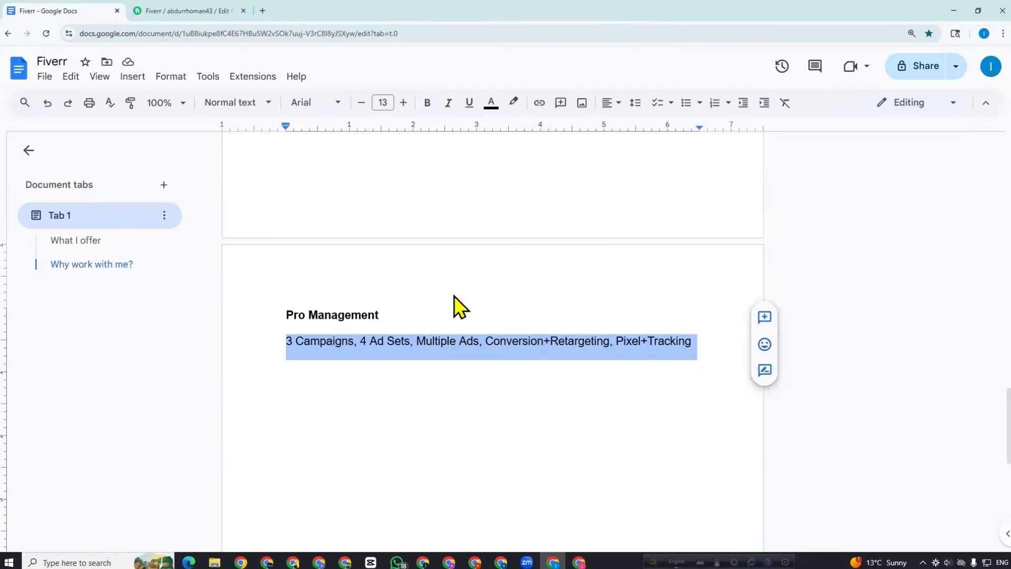
pyautogui.scroll(5, 439, 280)
pyautogui.scroll(10, 437, 278)
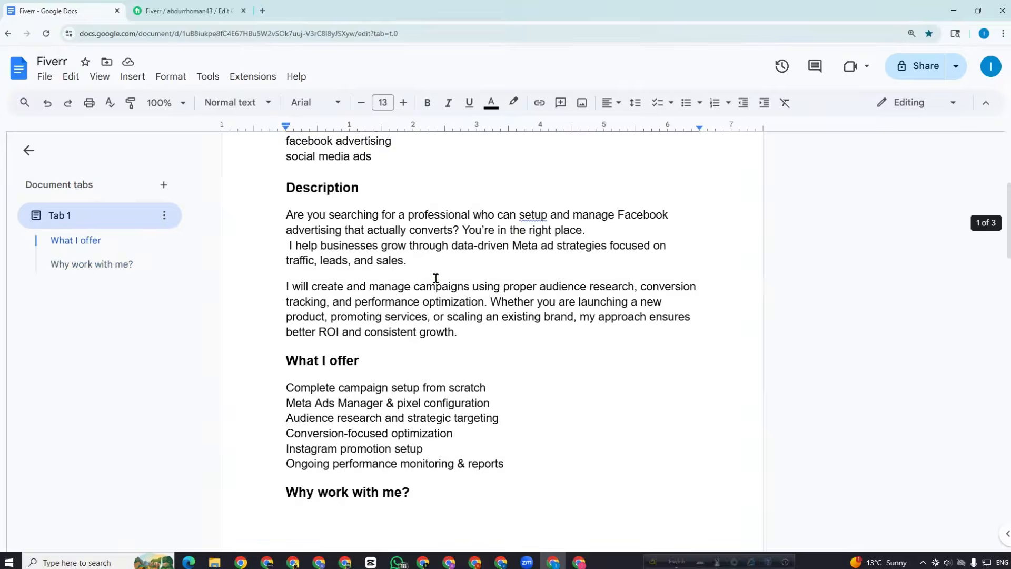
pyautogui.scroll(-5, 434, 287)
pyautogui.scroll(-6, 474, 300)
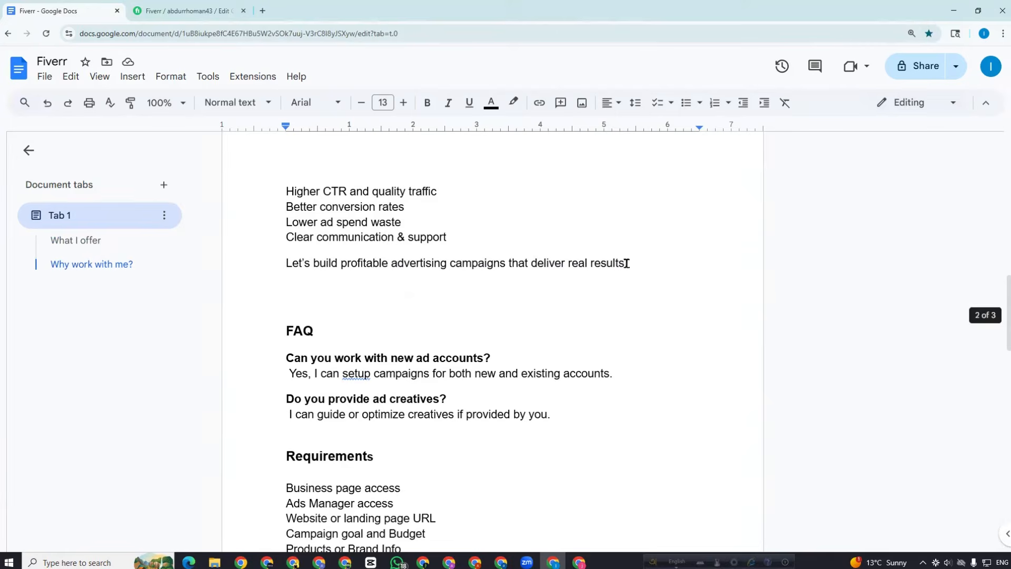
pyautogui.moveTo(627, 263); pyautogui.dragTo(278, 268)
pyautogui.scroll(8, 276, 200)
pyautogui.scroll(2, 277, 210)
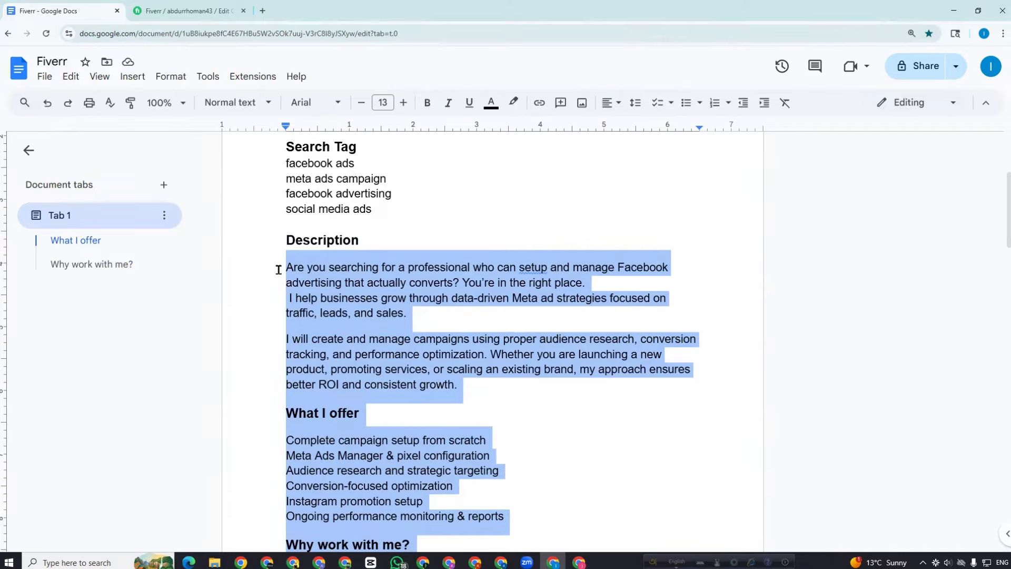
# Paste the copied description text into the gig description on Fiverr and remove the empty line at its end
pyautogui.click(190, 11)
pyautogui.click(290, 270)
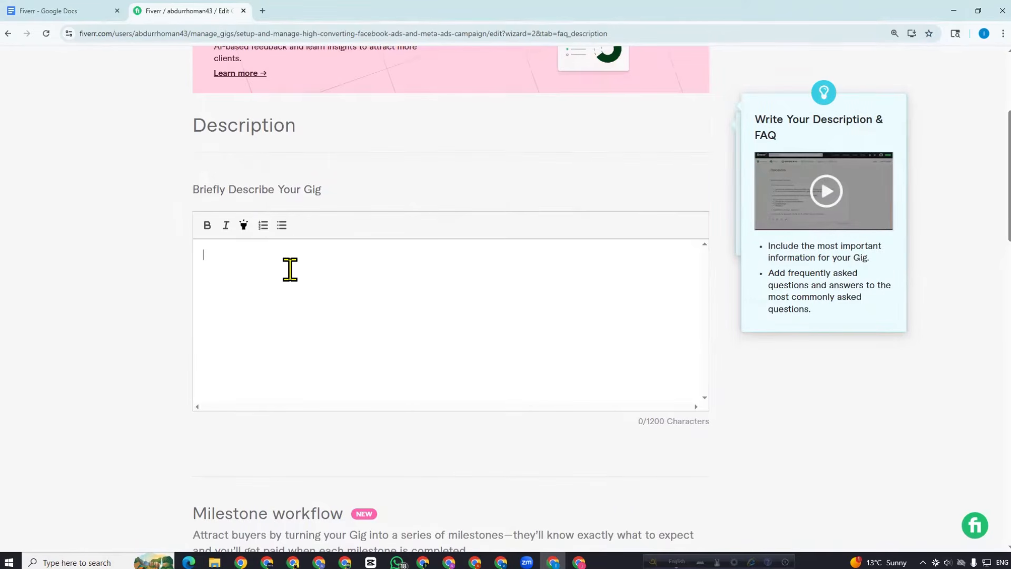
pyautogui.hotkey('ctrl', 'v')
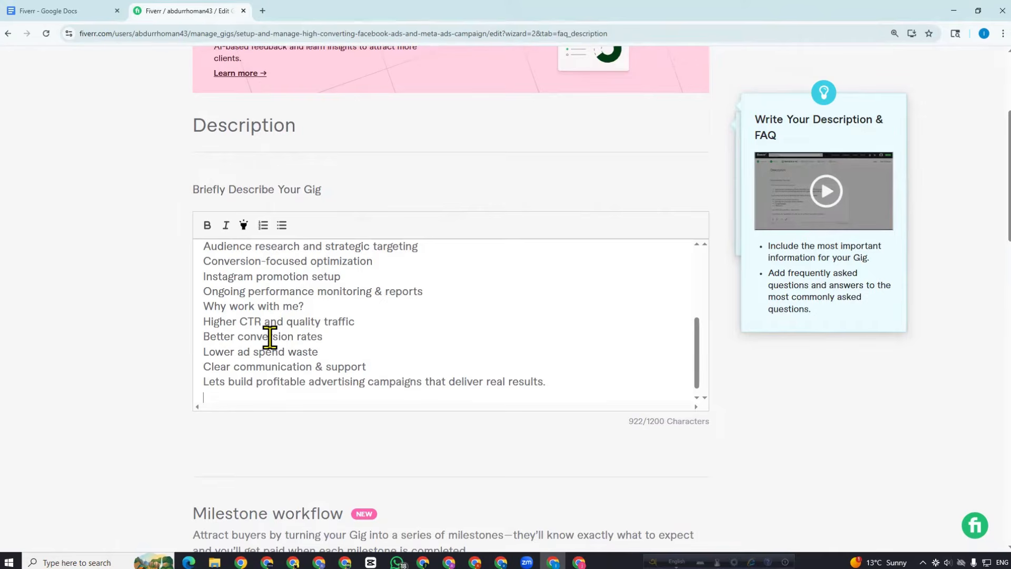
pyautogui.press('BackSpace')
pyautogui.press('BackSpace')
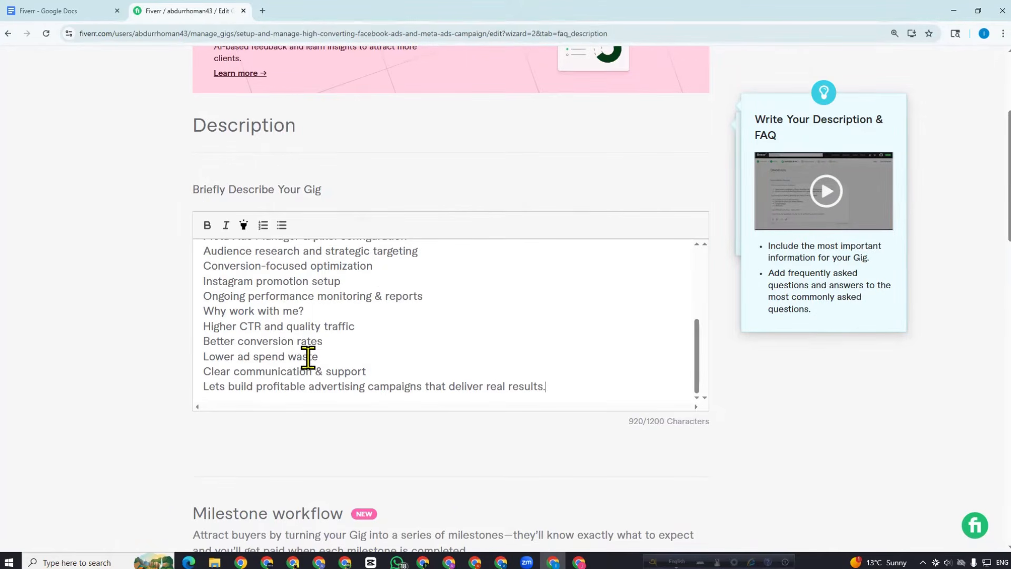
# Insert a blank line before the closing "Lets build profitable advertising campaigns" sentence and make that sentence italic and highlighted
pyautogui.click(203, 387)
pyautogui.press('Return')
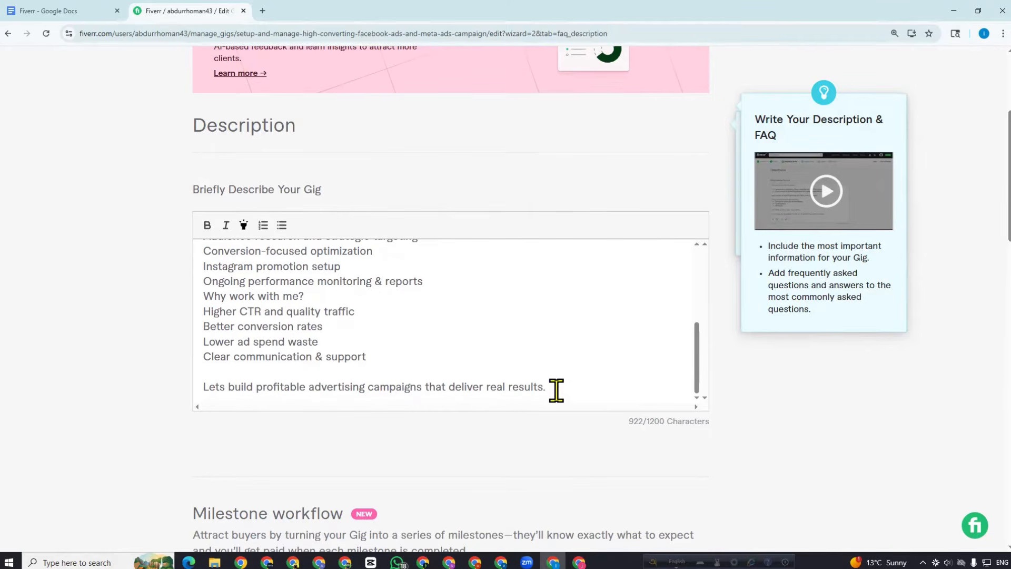
pyautogui.moveTo(552, 388); pyautogui.dragTo(196, 388)
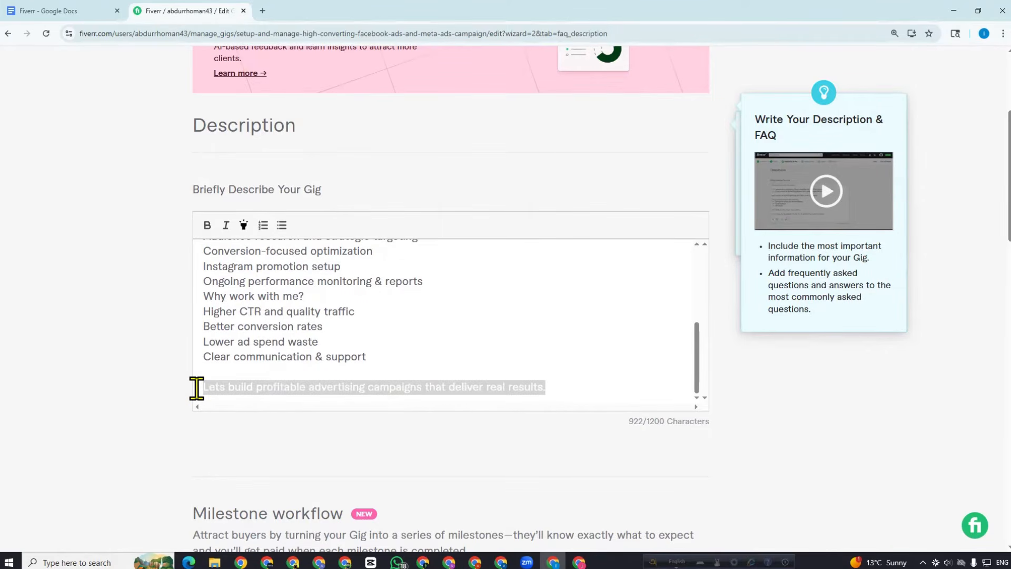
pyautogui.click(225, 230)
pyautogui.click(424, 322)
# Make the four lines below "Why work with me?" a bulleted list, and bold that heading with a blank line above it
pyautogui.moveTo(369, 359); pyautogui.dragTo(196, 317)
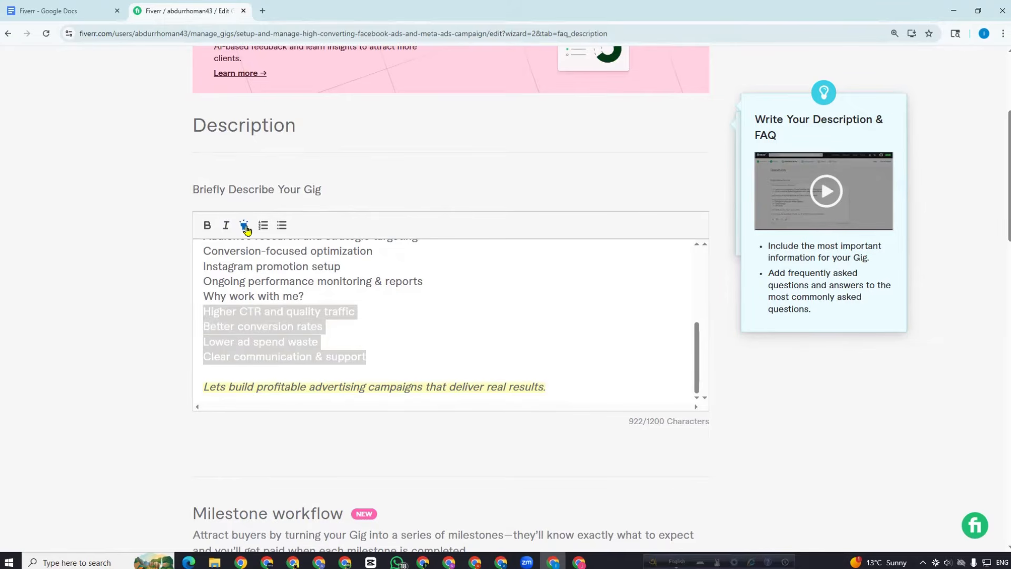
pyautogui.click(279, 225)
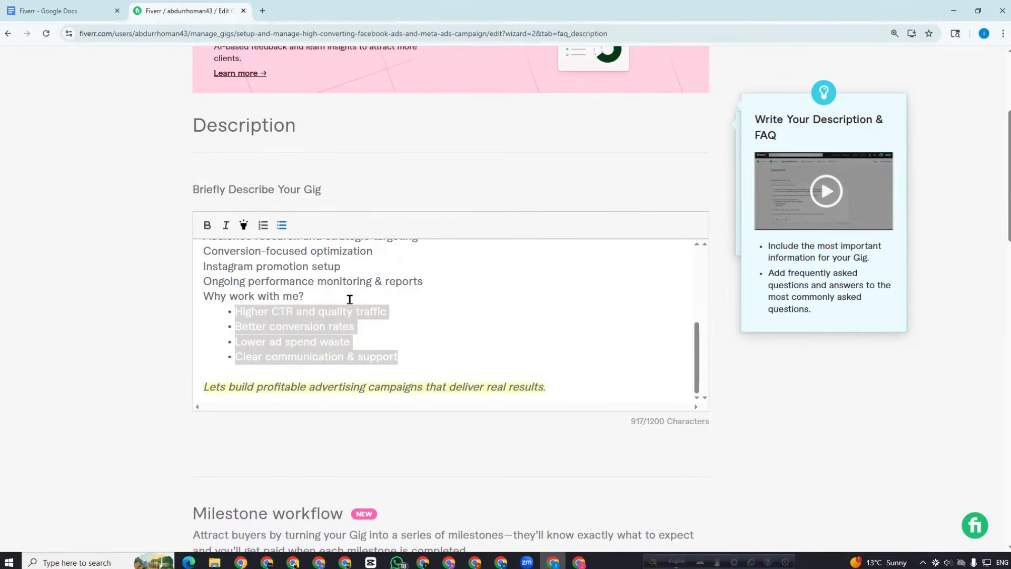
pyautogui.tripleClick(242, 297)
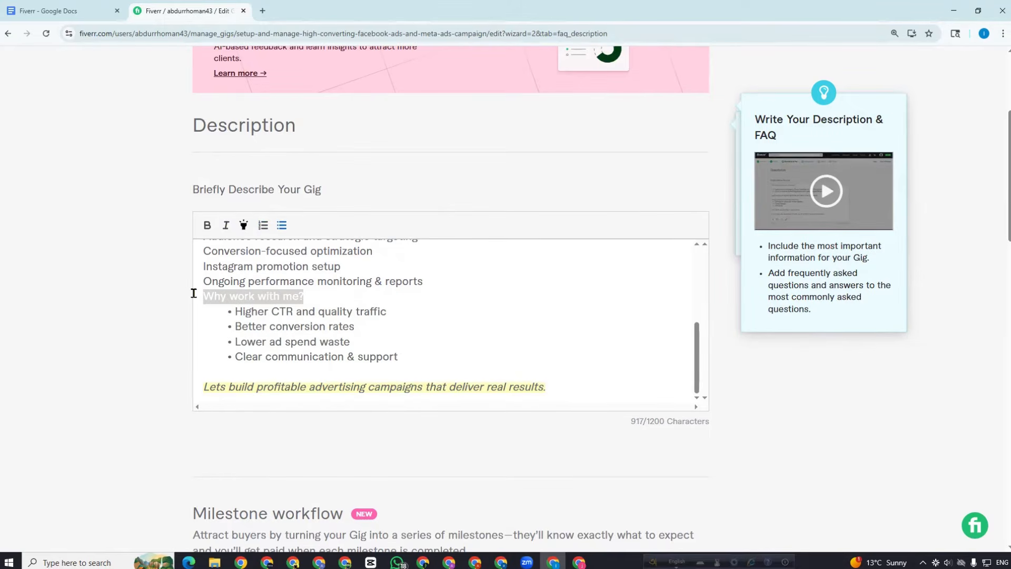
pyautogui.click(206, 232)
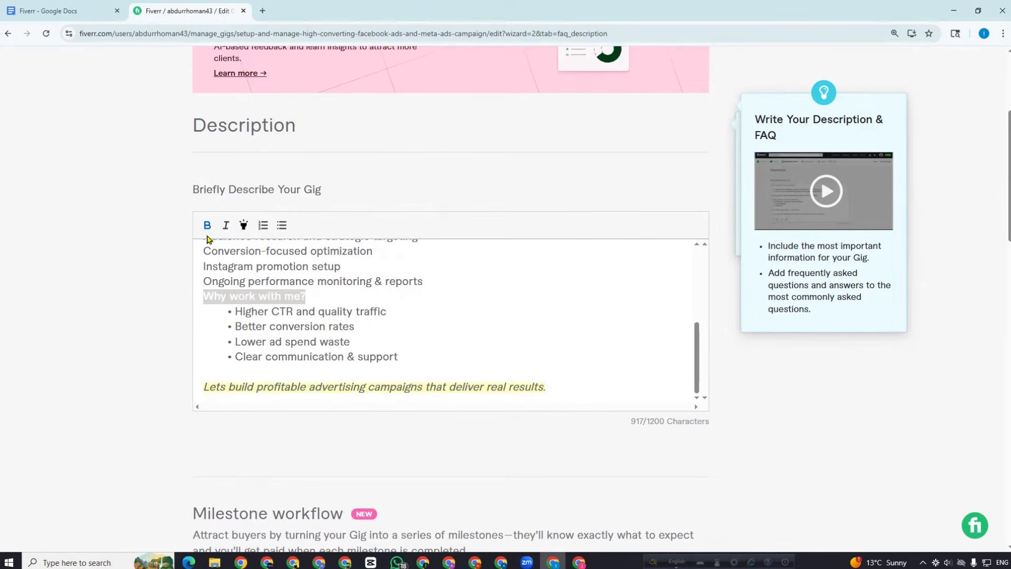
pyautogui.click(362, 296)
pyautogui.click(207, 296)
pyautogui.press('Return')
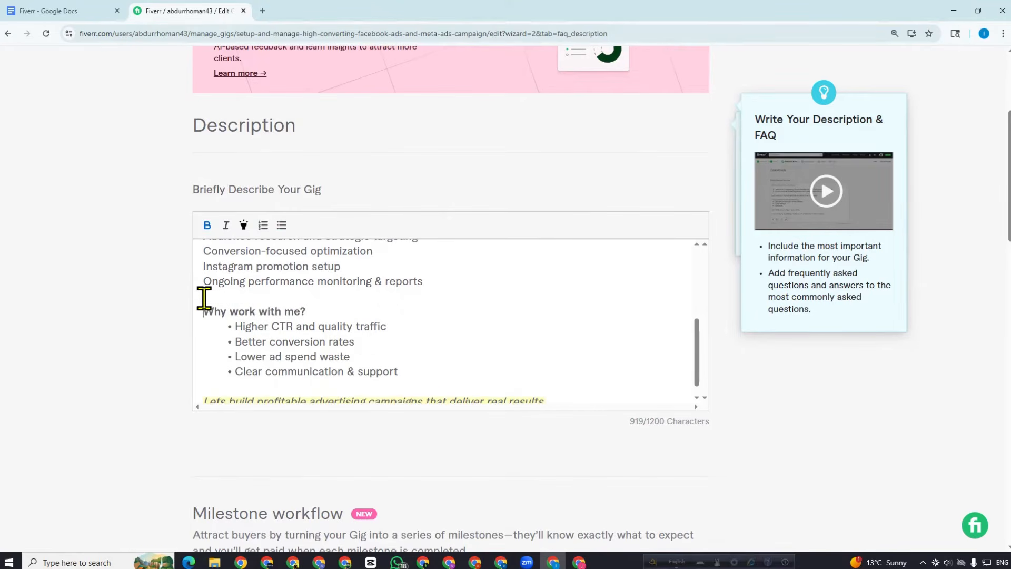
# Format the six service lines below "What I offer", from campaign setup to monitoring and reports, as a bulleted list
pyautogui.scroll(5, 382, 382)
pyautogui.scroll(-3, 382, 381)
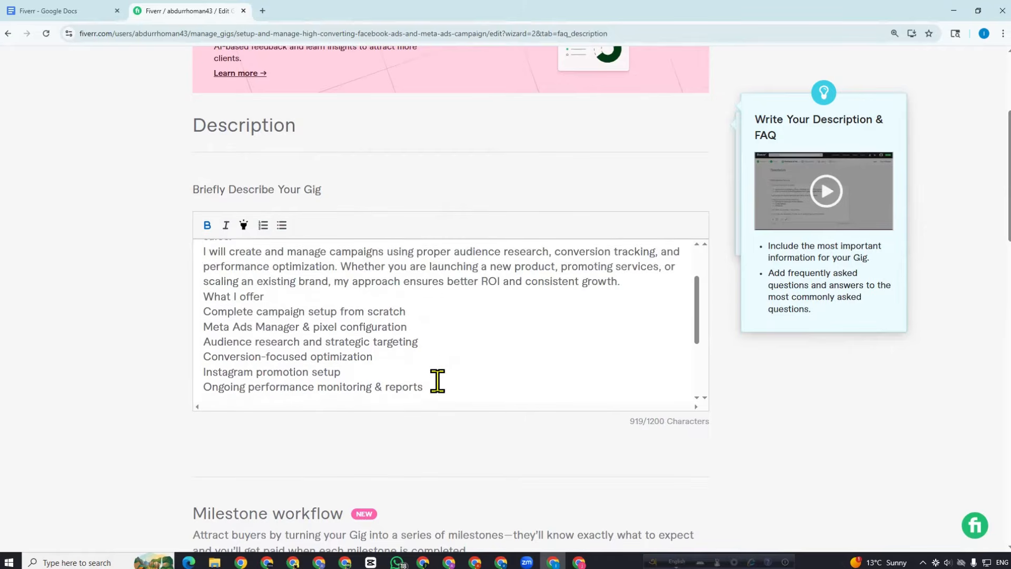
pyautogui.moveTo(437, 339); pyautogui.dragTo(192, 262)
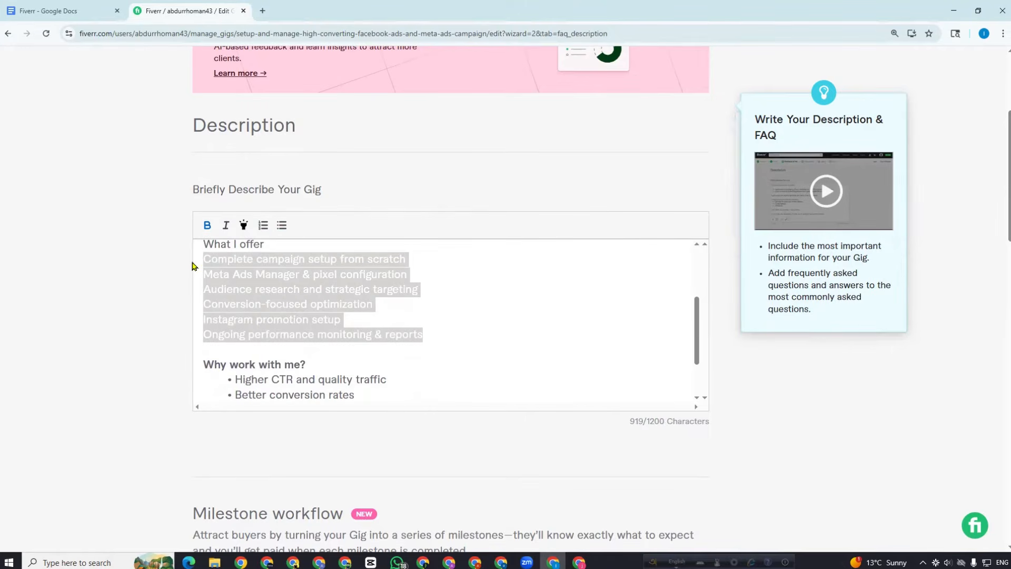
pyautogui.click(282, 226)
# Insert a blank line above the "What I offer" heading and make the heading bold
pyautogui.scroll(3, 337, 250)
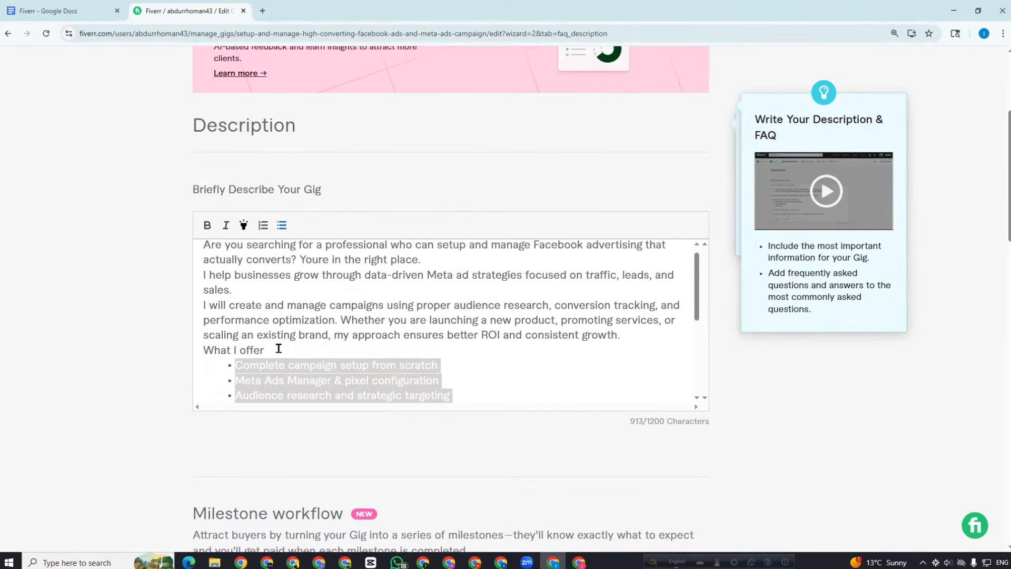
pyautogui.click(216, 351)
pyautogui.scroll(-2, 262, 305)
pyautogui.press('Return')
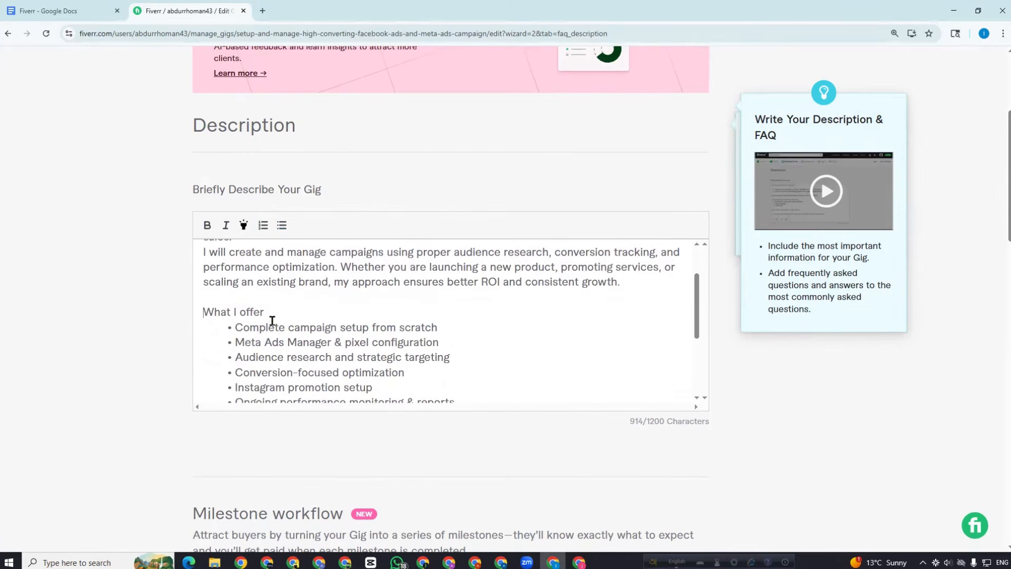
pyautogui.moveTo(268, 315); pyautogui.dragTo(190, 320)
pyautogui.click(207, 225)
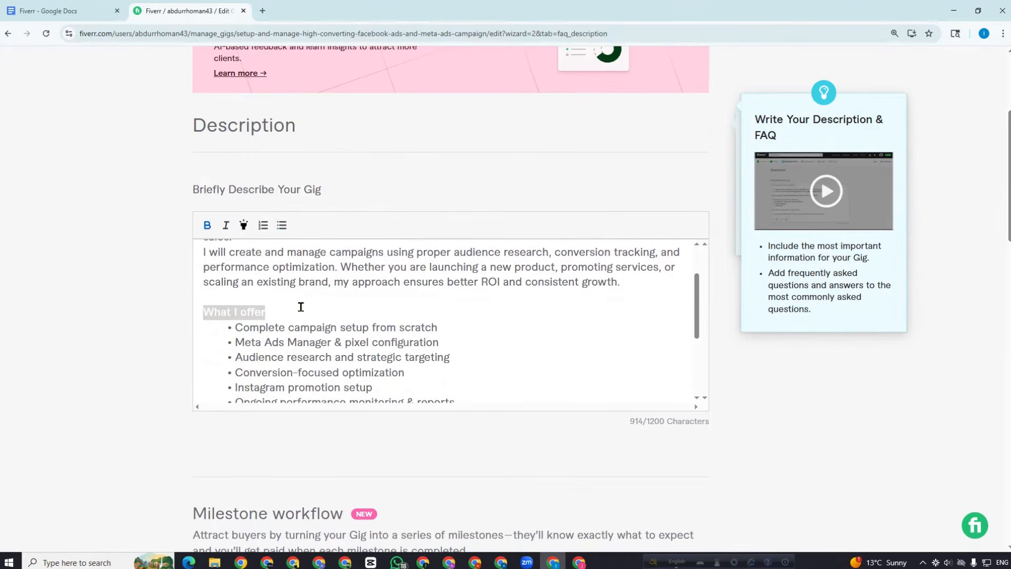
pyautogui.click(341, 322)
# Review the formatted gig description, the Milestone workflow section and the Frequently Asked Questions section
pyautogui.scroll(-5, 373, 329)
pyautogui.scroll(8, 371, 338)
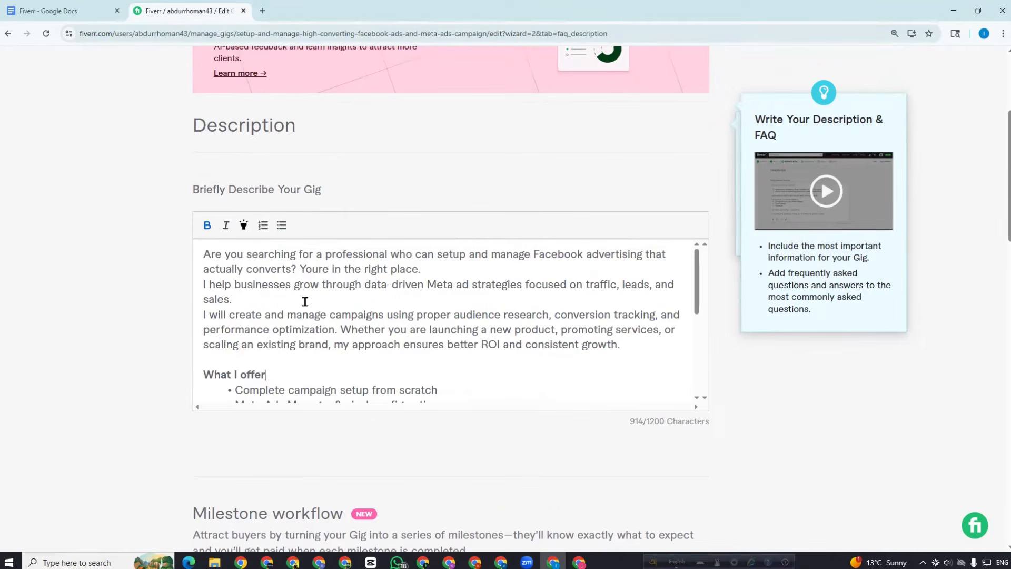
pyautogui.scroll(-5, 467, 300)
pyautogui.scroll(-5, 527, 304)
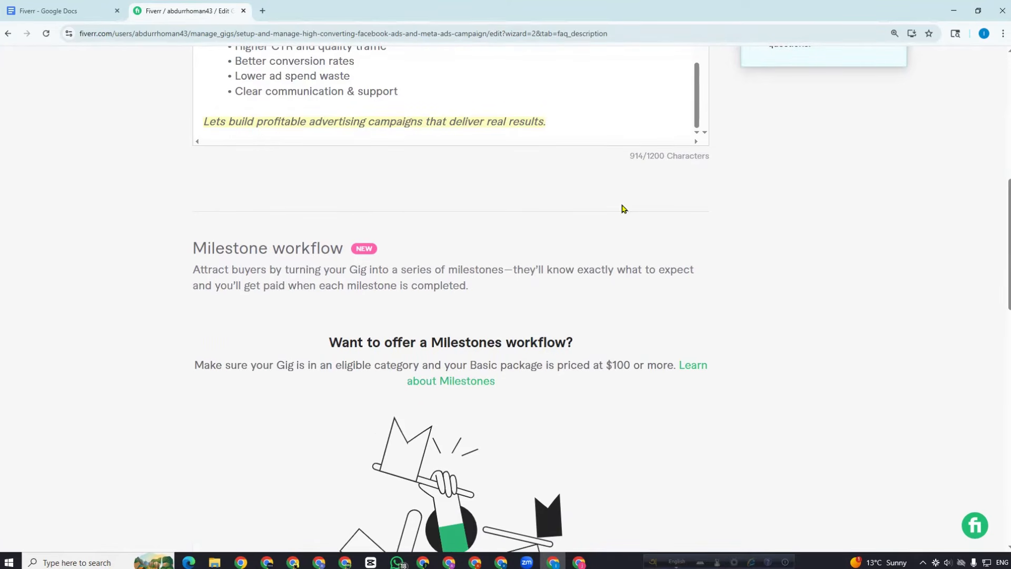
pyautogui.scroll(-3, 616, 215)
pyautogui.scroll(-5, 617, 219)
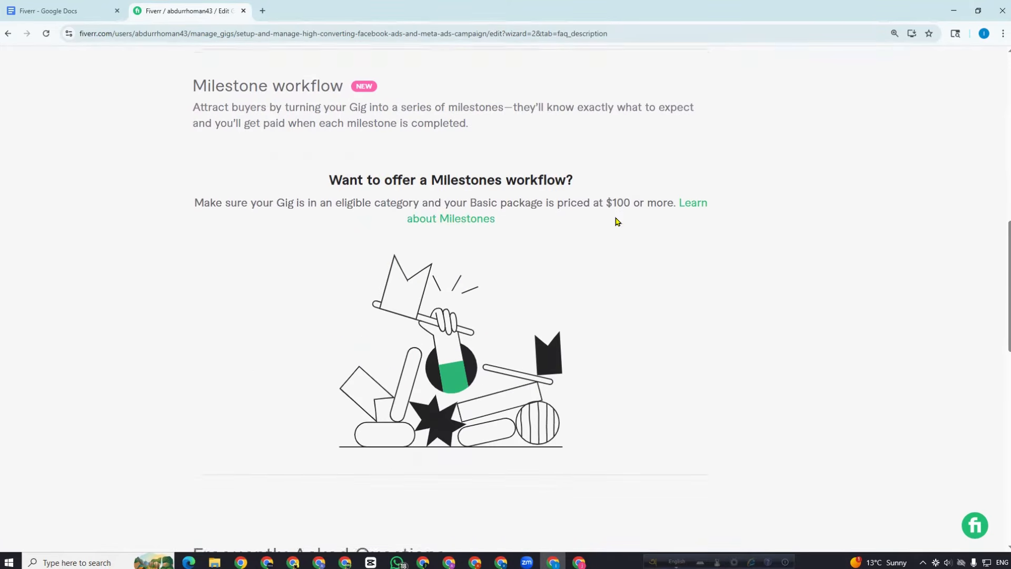
pyautogui.moveTo(191, 296); pyautogui.dragTo(448, 292)
pyautogui.click(628, 247)
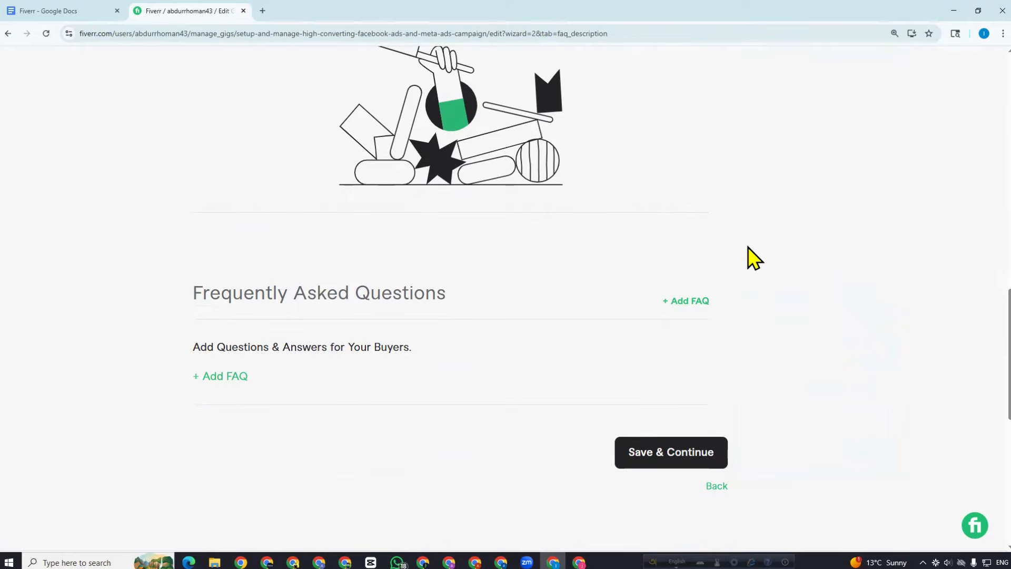
pyautogui.moveTo(237, 382)
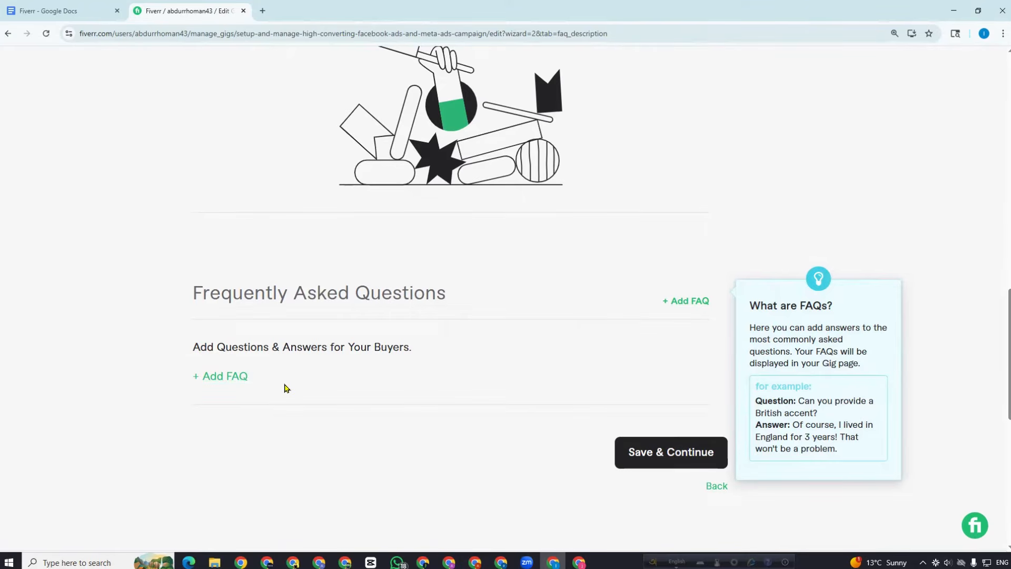
# Add an FAQ entry with the question "Can you work with new ad accounts?" copied from the Google Docs document
pyautogui.click(69, 10)
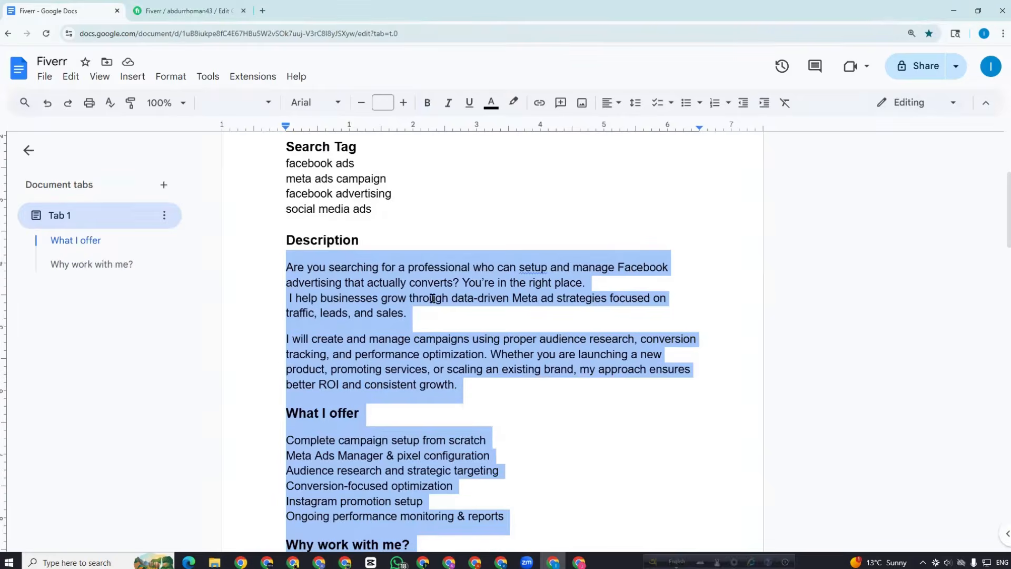
pyautogui.scroll(-13, 432, 299)
pyautogui.moveTo(282, 253); pyautogui.dragTo(544, 255)
pyautogui.hotkey('ctrl', 'c')
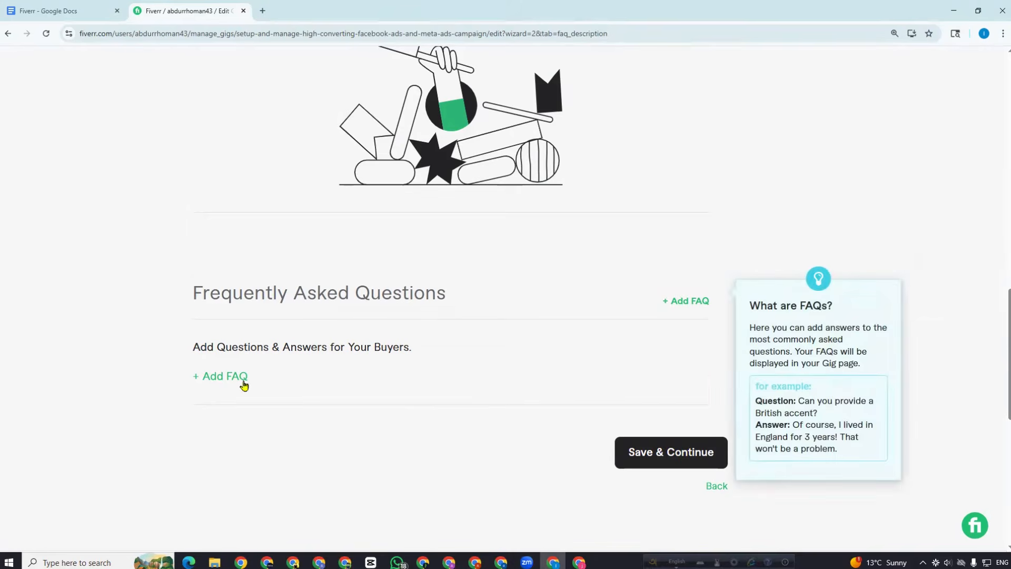
pyautogui.click(238, 378)
pyautogui.scroll(-2, 400, 332)
pyautogui.click(316, 286)
pyautogui.hotkey('ctrl', 'v')
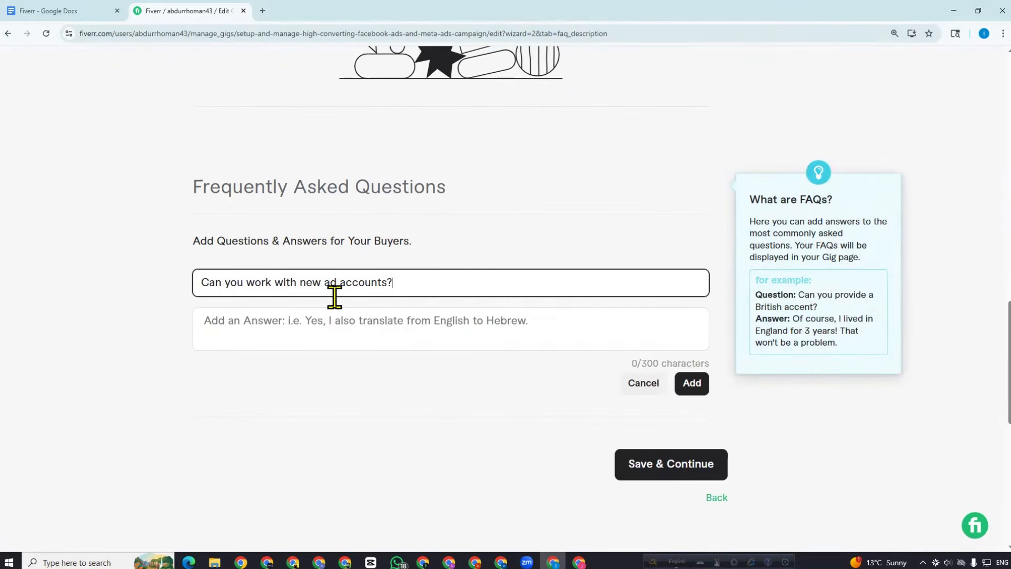
# Copy the answer "Yes, I can setup campaigns for both new and existing accounts." from the Google Docs document into the FAQ entry and add it
pyautogui.click(53, 10)
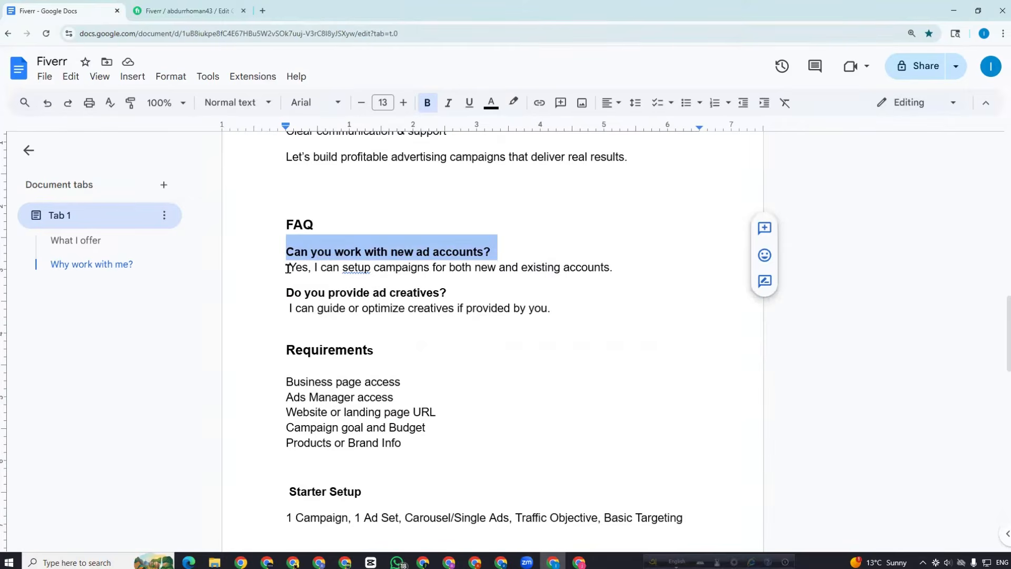
pyautogui.moveTo(288, 269); pyautogui.dragTo(610, 264)
pyautogui.hotkey('ctrl', 'c')
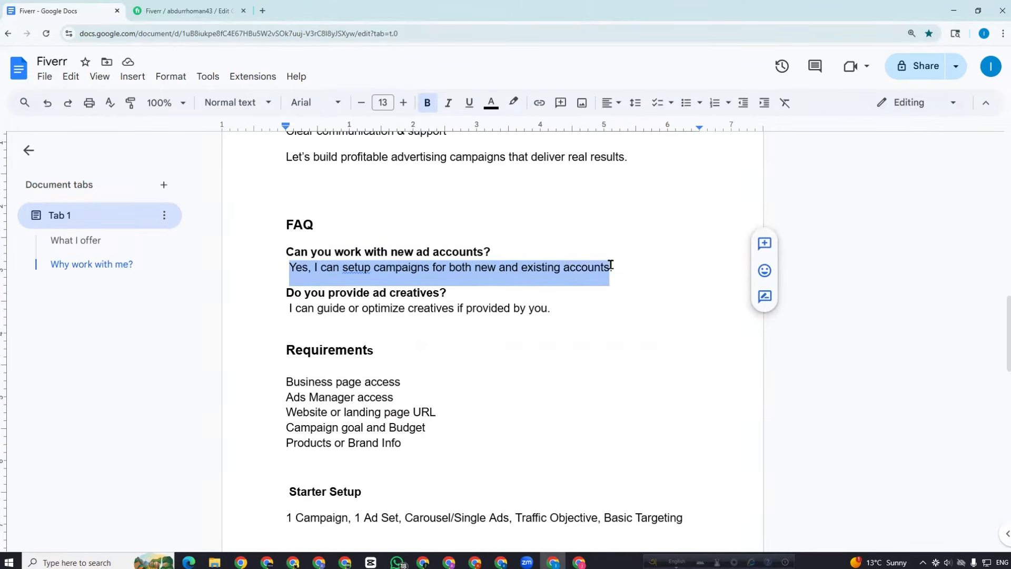
pyautogui.click(165, 5)
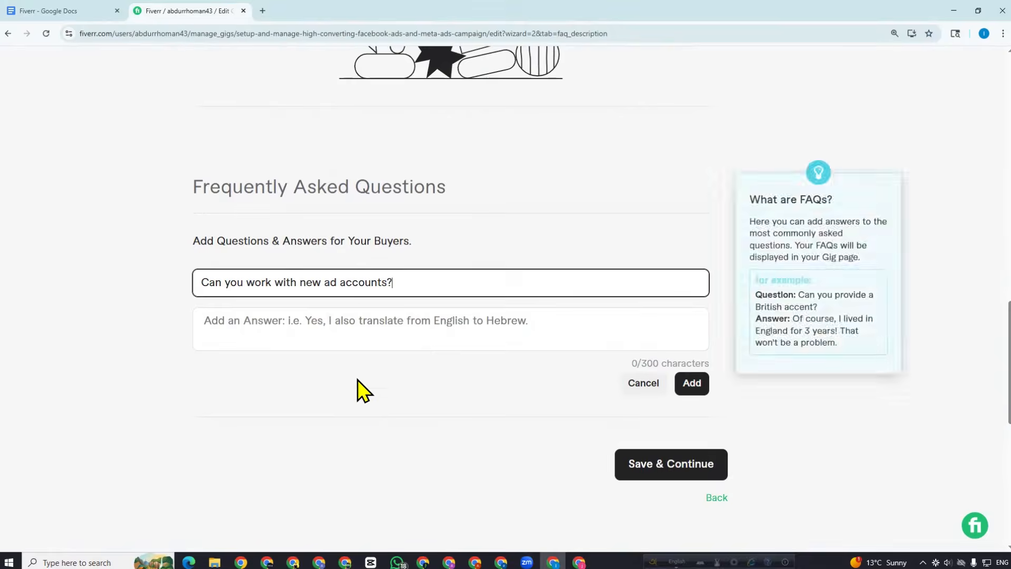
pyautogui.click(339, 324)
pyautogui.hotkey('ctrl', 'v')
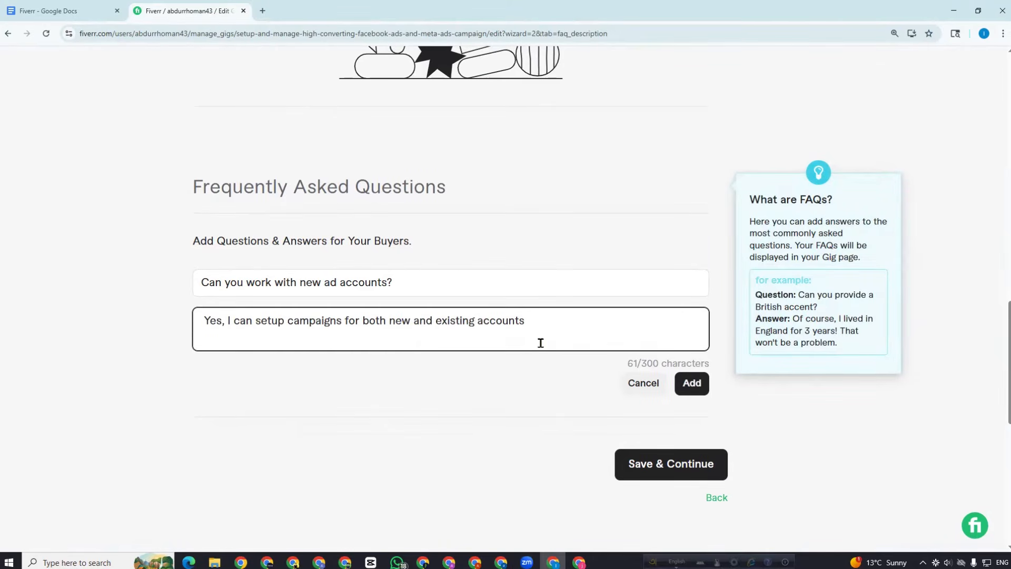
pyautogui.click(573, 406)
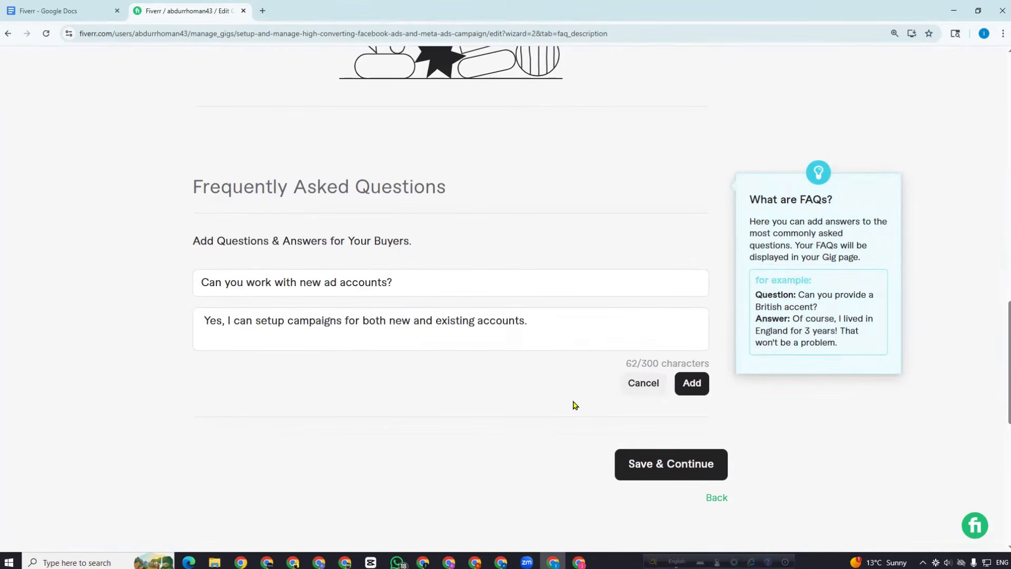
pyautogui.click(692, 384)
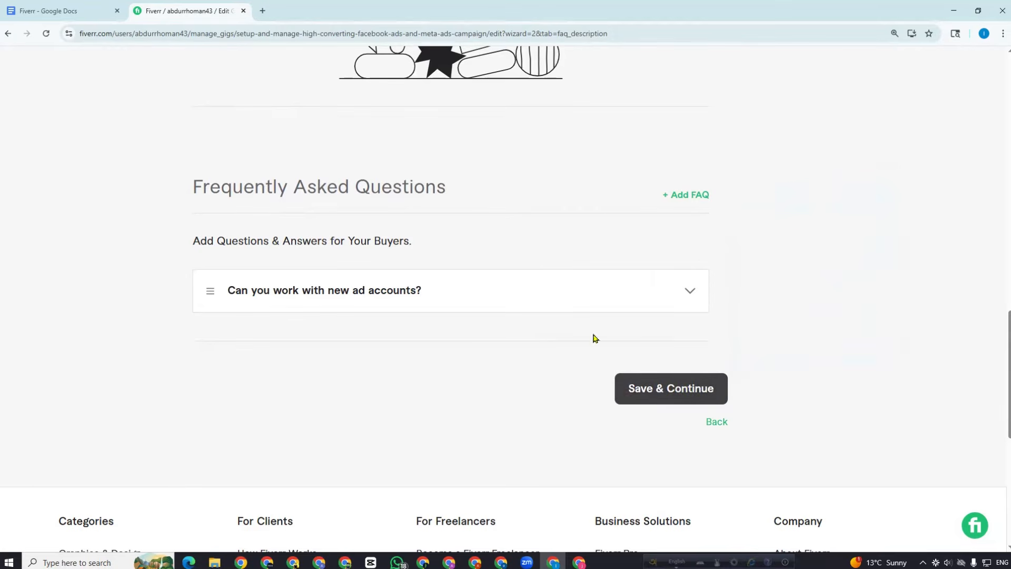
# Check the gig description and FAQ once more, and save them to continue to the Requirements stage
pyautogui.scroll(15, 699, 409)
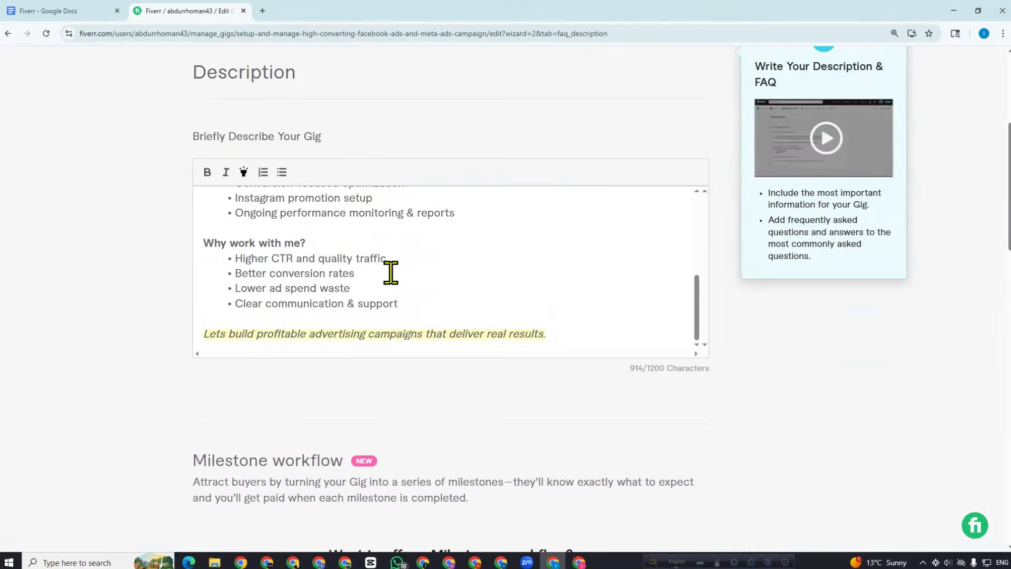
pyautogui.scroll(-20, 670, 356)
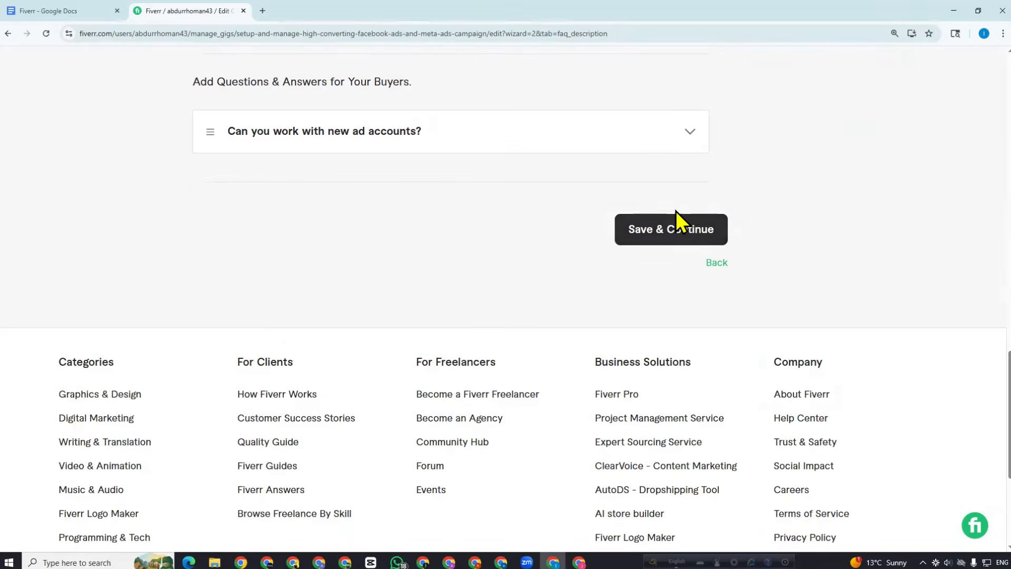
pyautogui.click(668, 232)
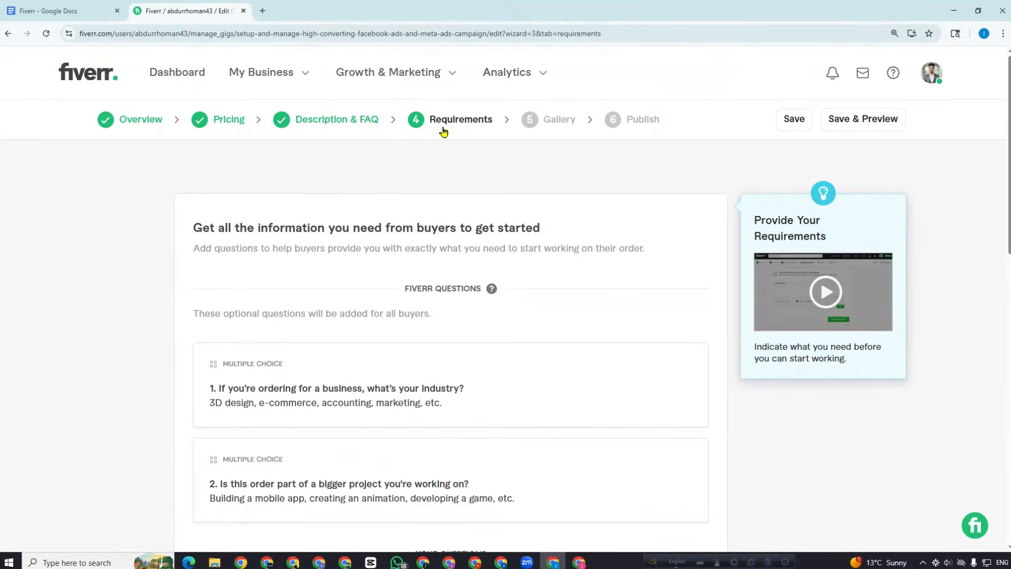
# Create a buyer question containing the Requirements list from the Google Docs document, from the heading through Products or Brand Info
pyautogui.scroll(-5, 358, 253)
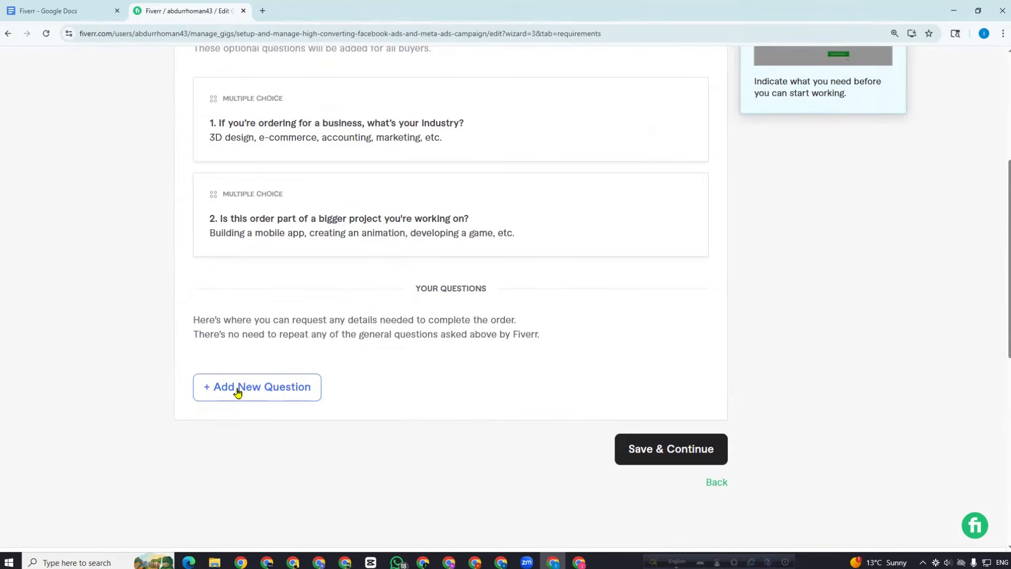
pyautogui.click(73, 10)
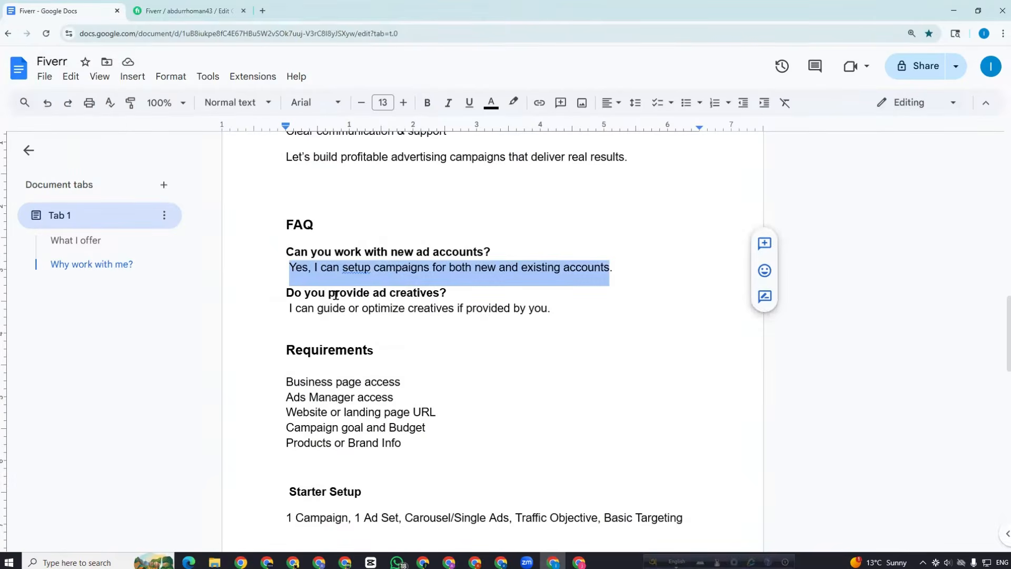
pyautogui.scroll(-2, 368, 316)
pyautogui.moveTo(407, 341); pyautogui.dragTo(278, 251)
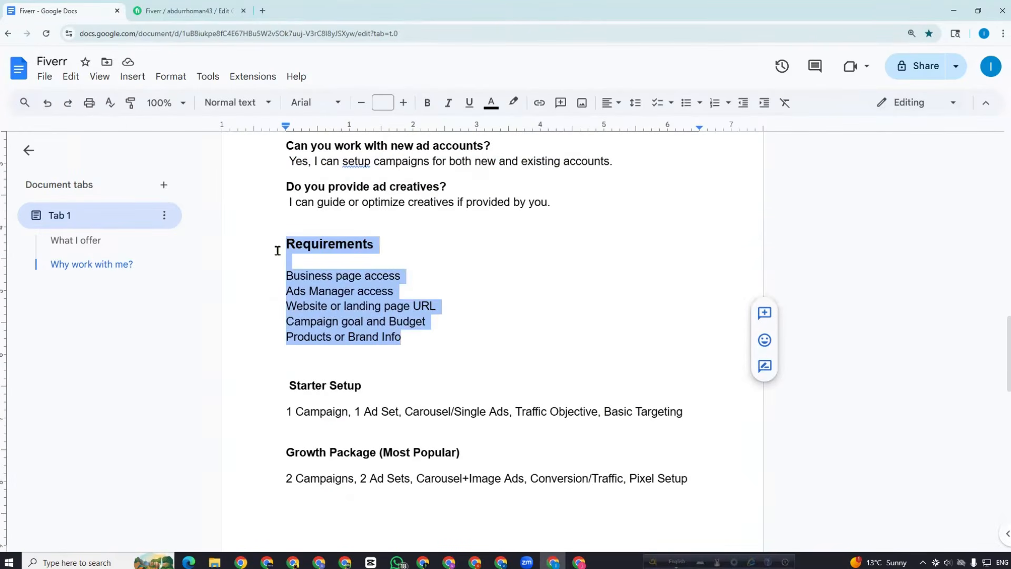
pyautogui.hotkey('ctrl', 'Tab')
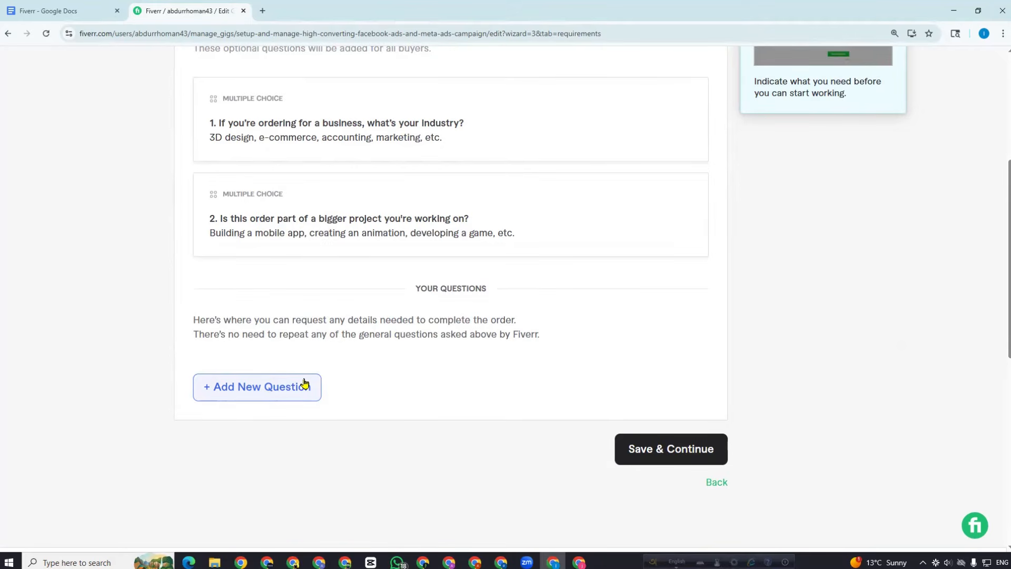
pyautogui.click(304, 386)
pyautogui.scroll(-3, 321, 420)
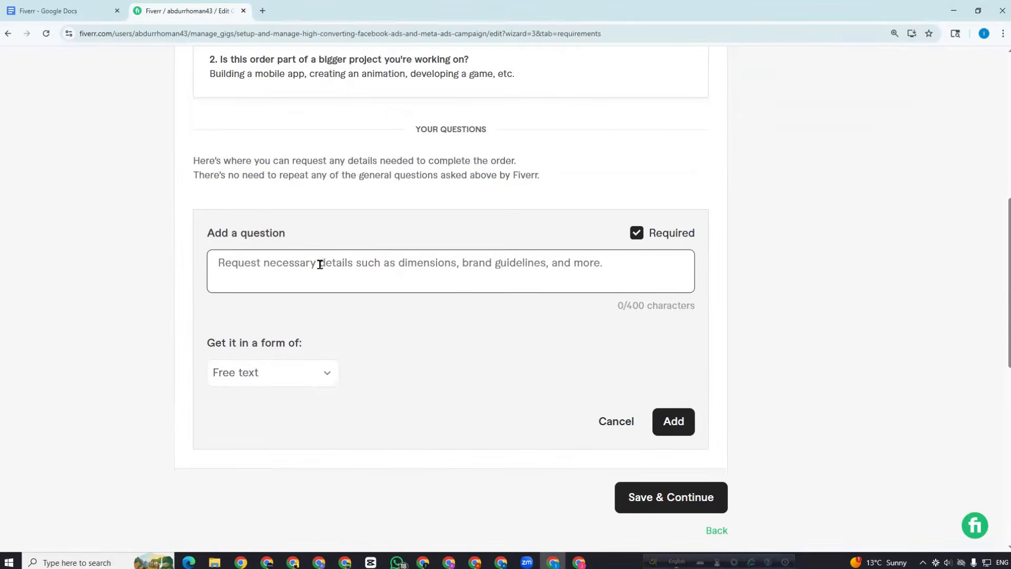
pyautogui.click(320, 264)
pyautogui.hotkey('ctrl', 'v')
pyautogui.scroll(3, 338, 287)
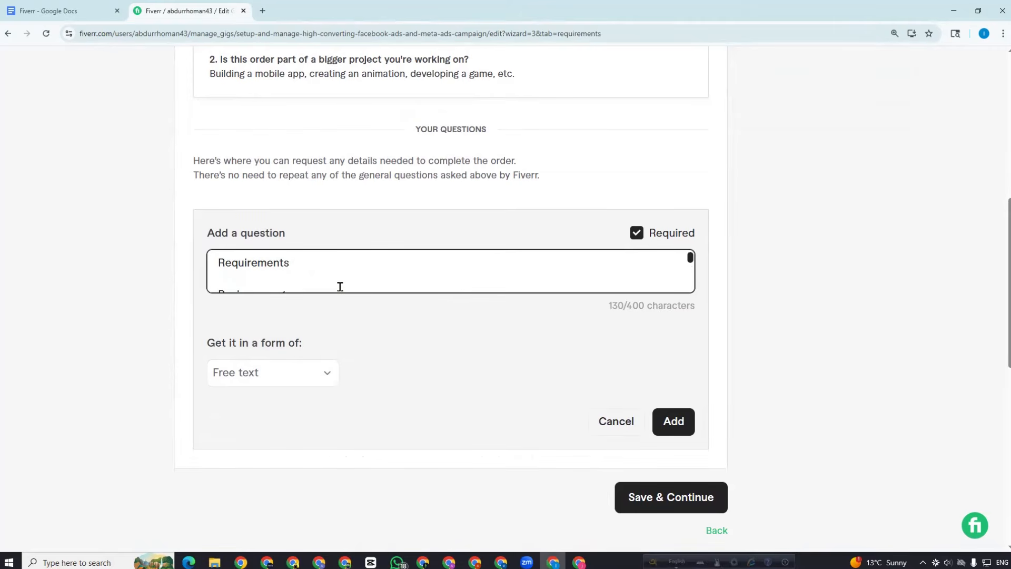
# Set the buyer question's answer format to Attachment and add the question to the requirements
pyautogui.moveTo(209, 346); pyautogui.dragTo(316, 343)
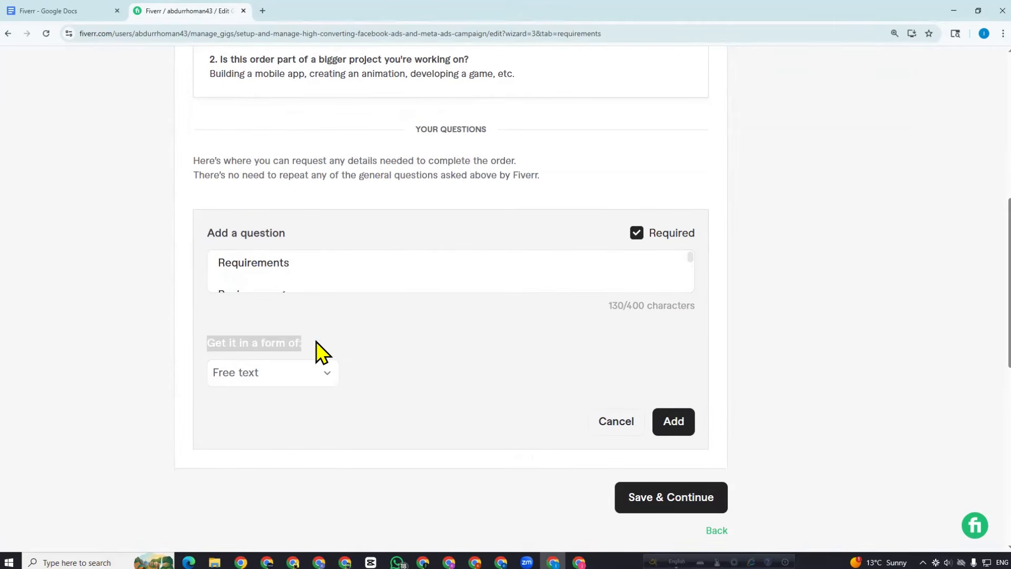
pyautogui.click(330, 373)
pyautogui.scroll(-1, 337, 406)
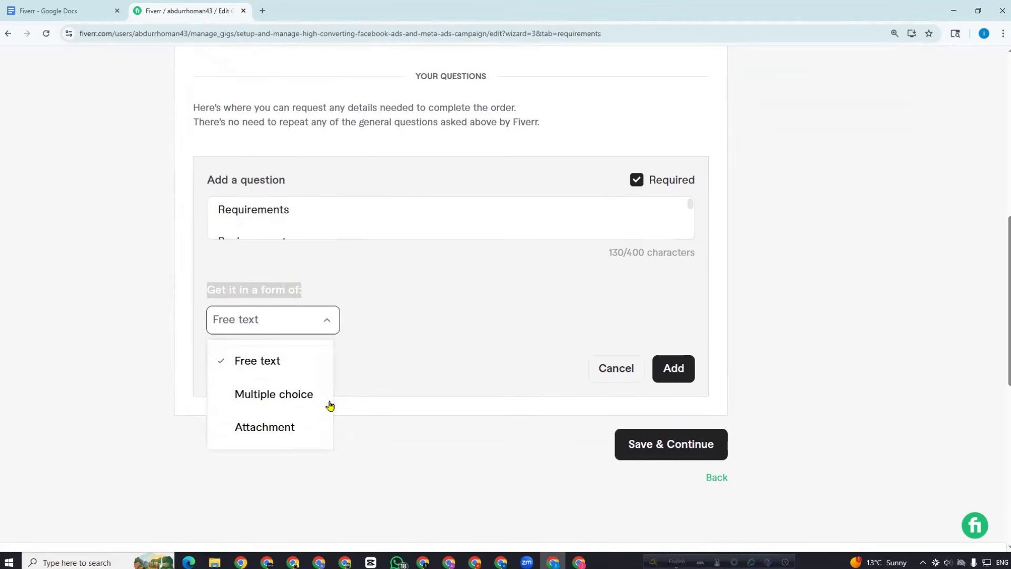
pyautogui.click(289, 428)
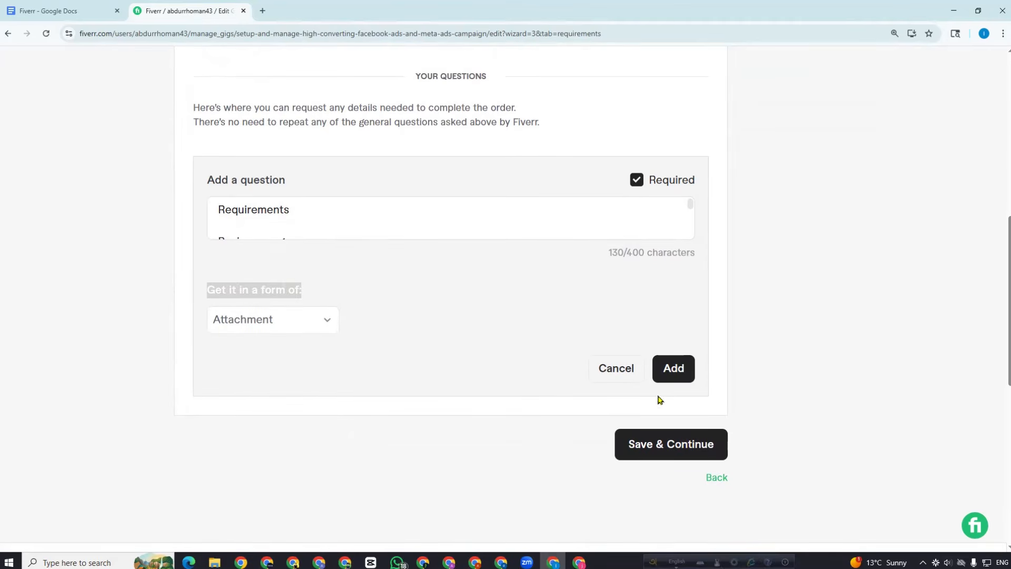
pyautogui.click(665, 375)
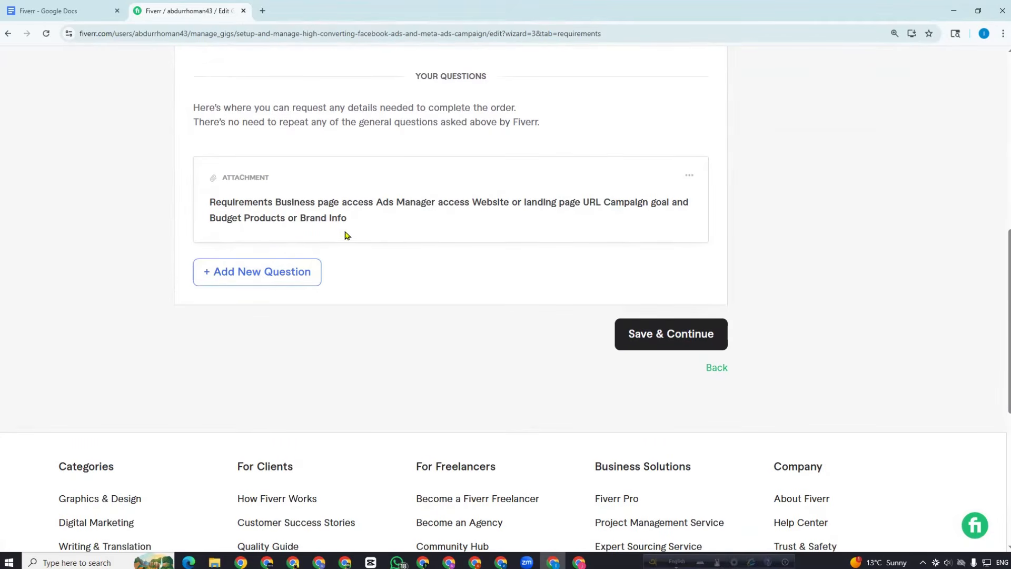
# Save the requirements to continue to the Gallery stage and review its limits for video length and file size
pyautogui.click(660, 334)
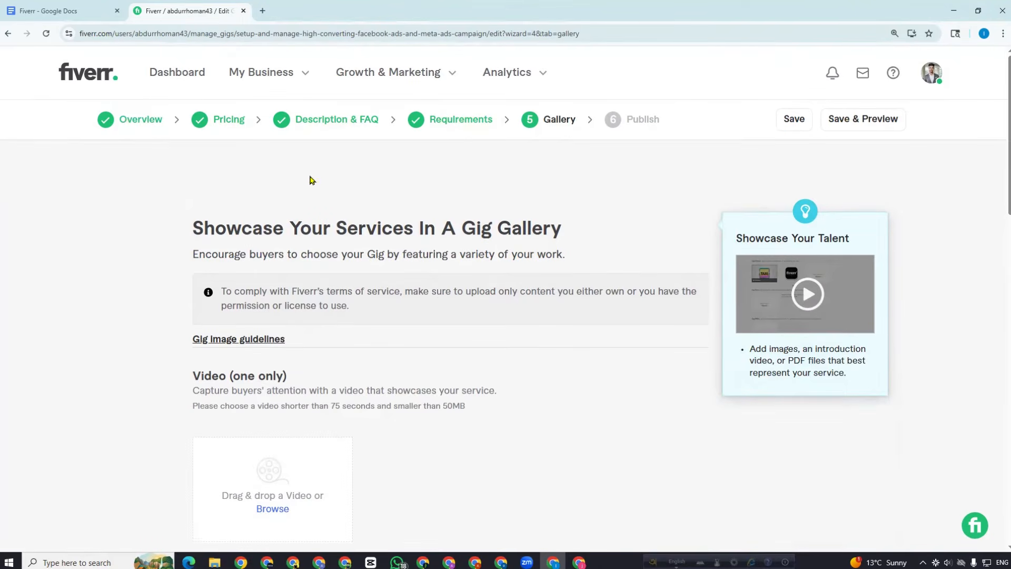
pyautogui.scroll(-1, 309, 176)
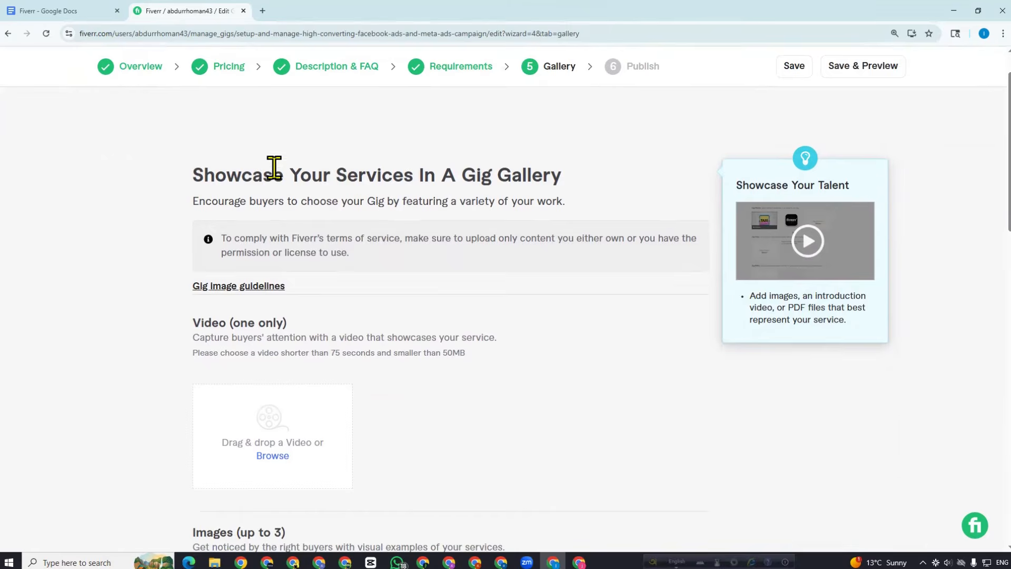
pyautogui.scroll(-3, 277, 170)
pyautogui.moveTo(193, 174); pyautogui.dragTo(296, 171)
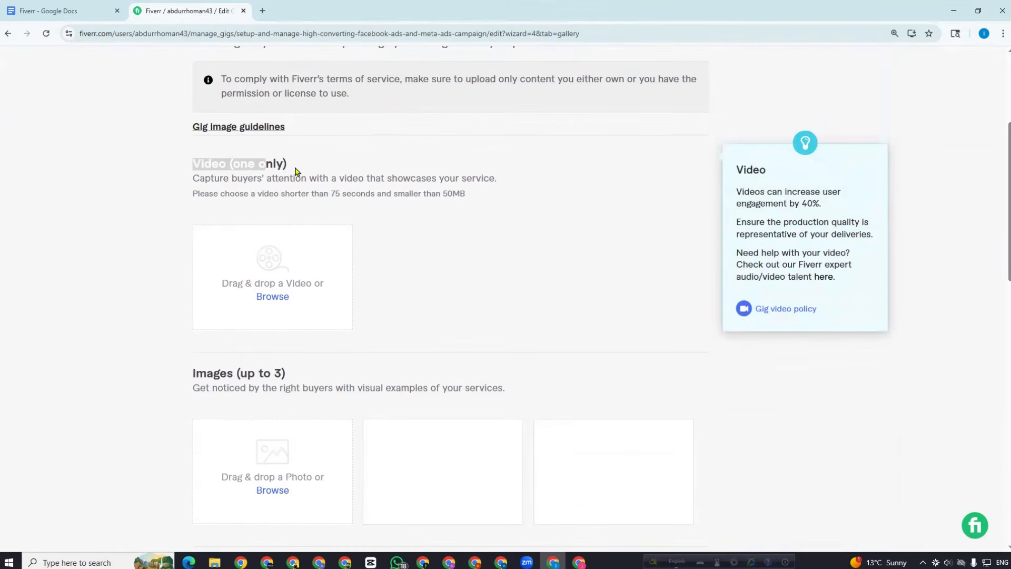
pyautogui.click(391, 156)
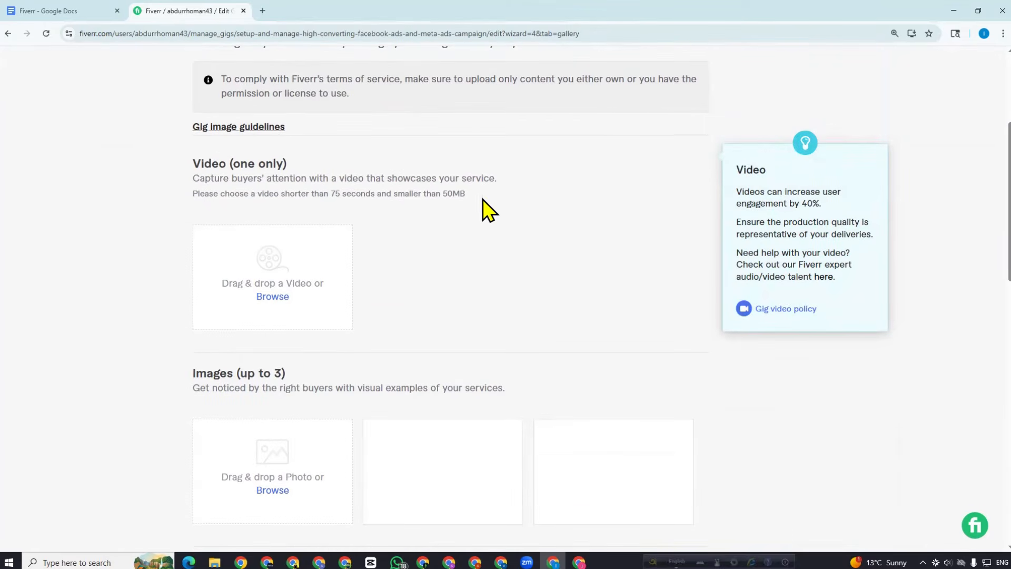
pyautogui.moveTo(328, 193); pyautogui.dragTo(372, 190)
pyautogui.moveTo(443, 194); pyautogui.dragTo(467, 195)
pyautogui.scroll(-3, 352, 220)
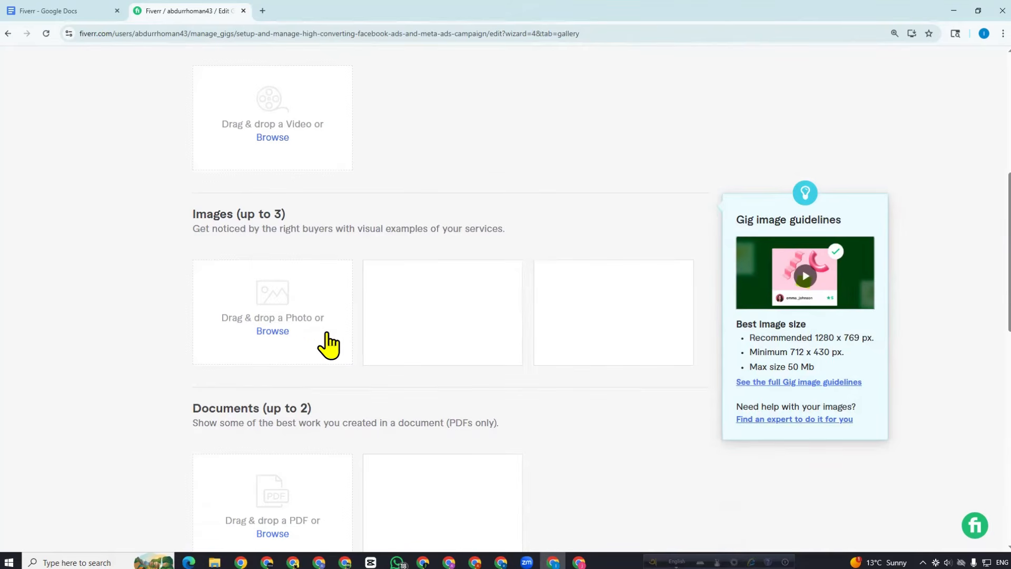
# Upload the "I will setup and manage high converting" image from Downloads as the first gig image, and save the gallery
pyautogui.click(269, 329)
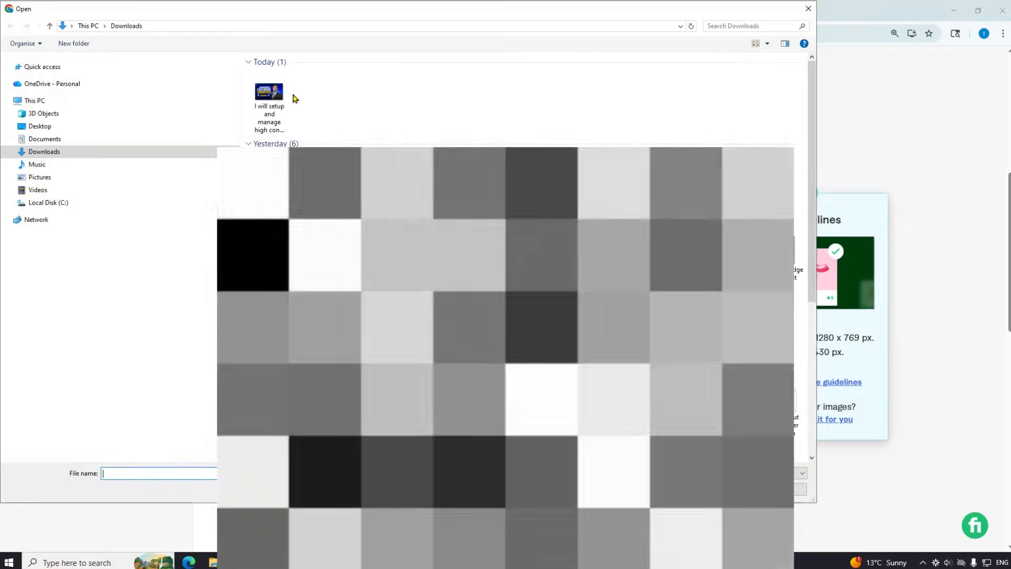
pyautogui.click(269, 103)
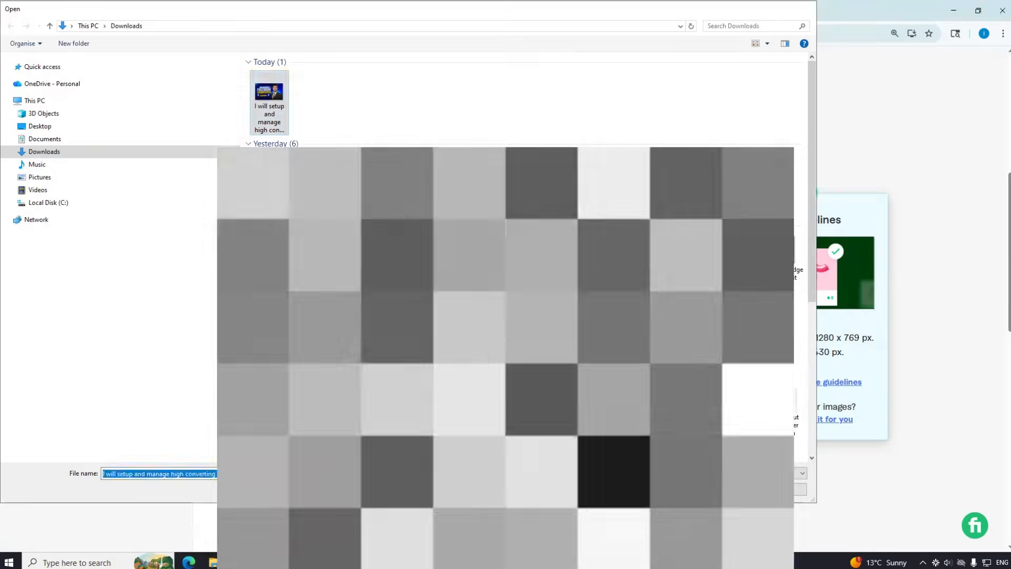
pyautogui.click(738, 488)
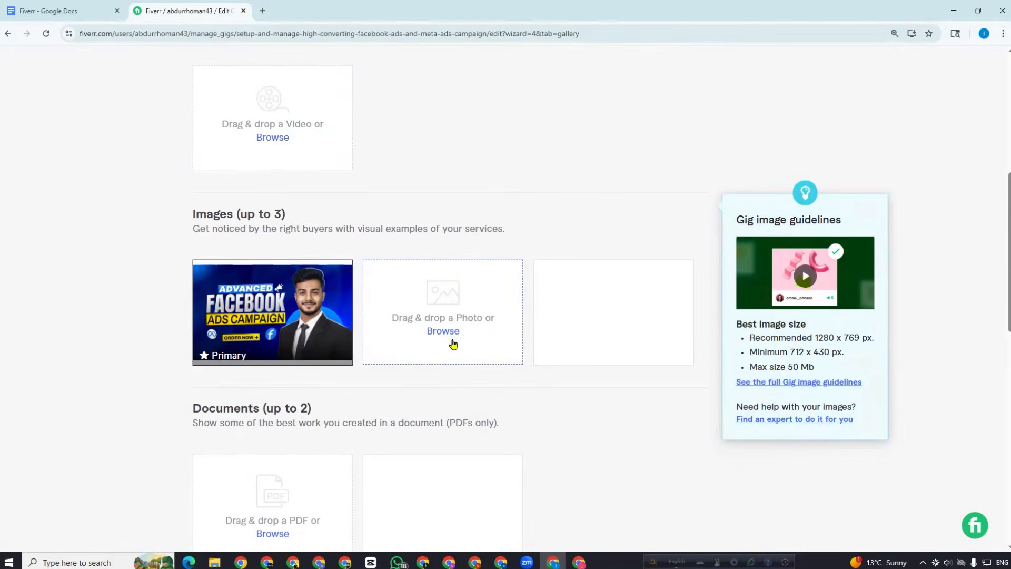
pyautogui.scroll(-7, 453, 344)
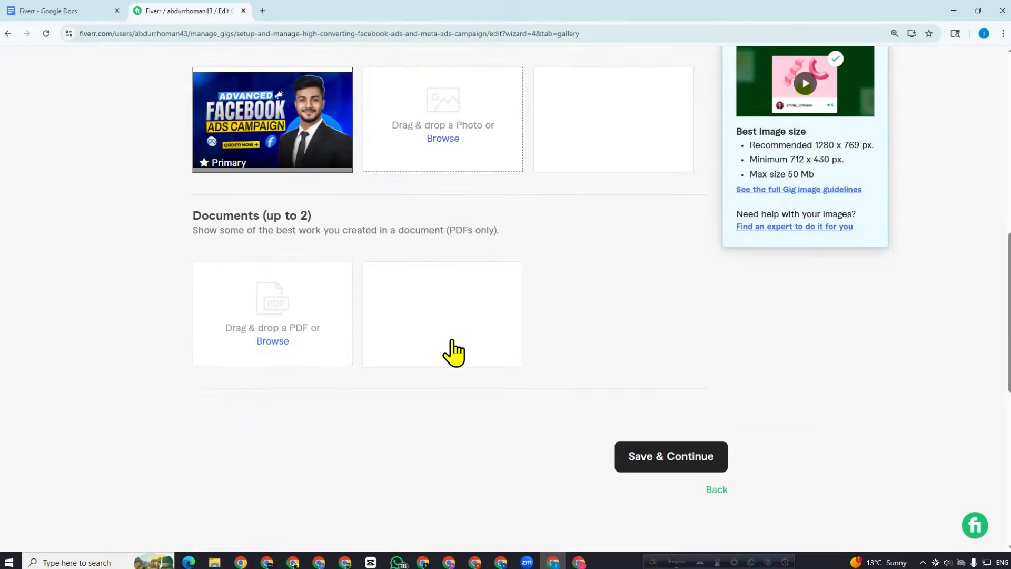
pyautogui.click(652, 285)
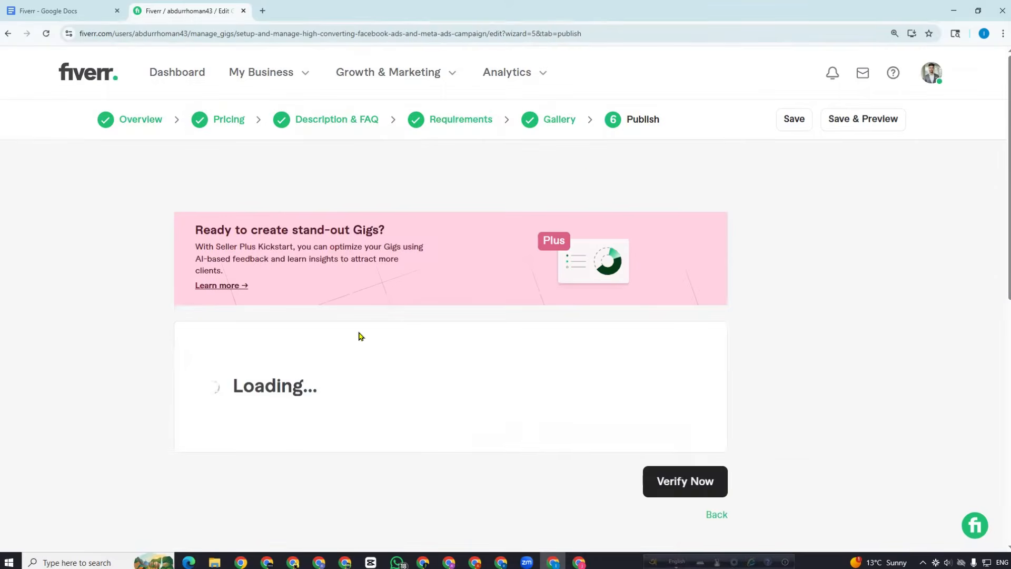
# Review the remaining publishing requirements and open the Form W-9 status declaration
pyautogui.scroll(-4, 429, 309)
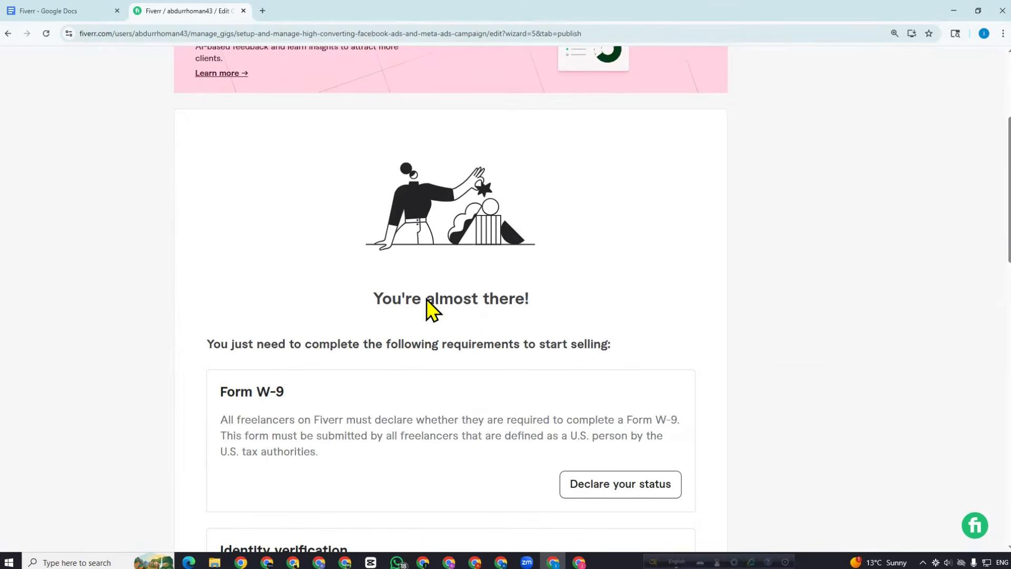
pyautogui.scroll(-3, 507, 316)
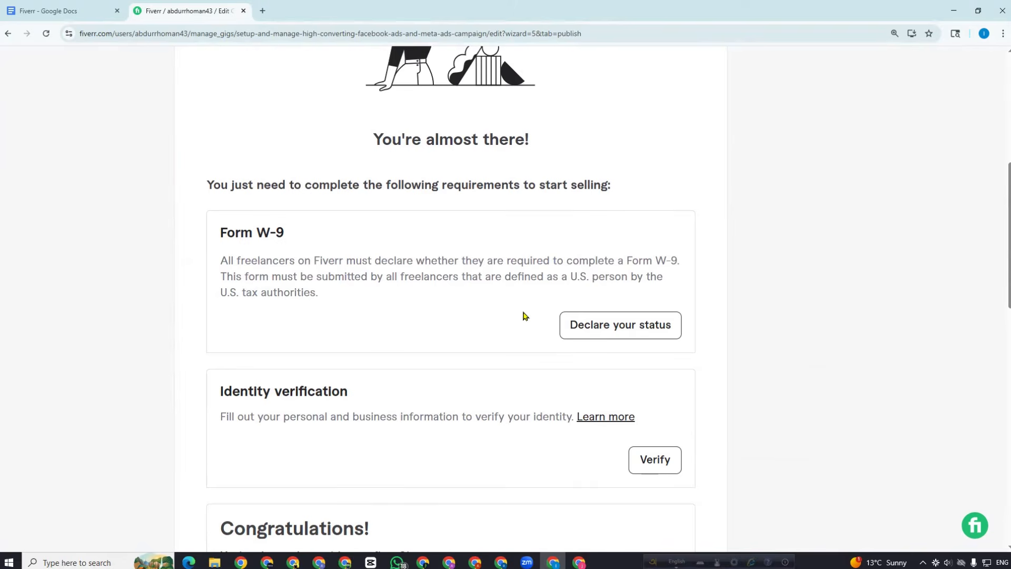
pyautogui.scroll(-4, 524, 315)
pyautogui.scroll(4, 361, 285)
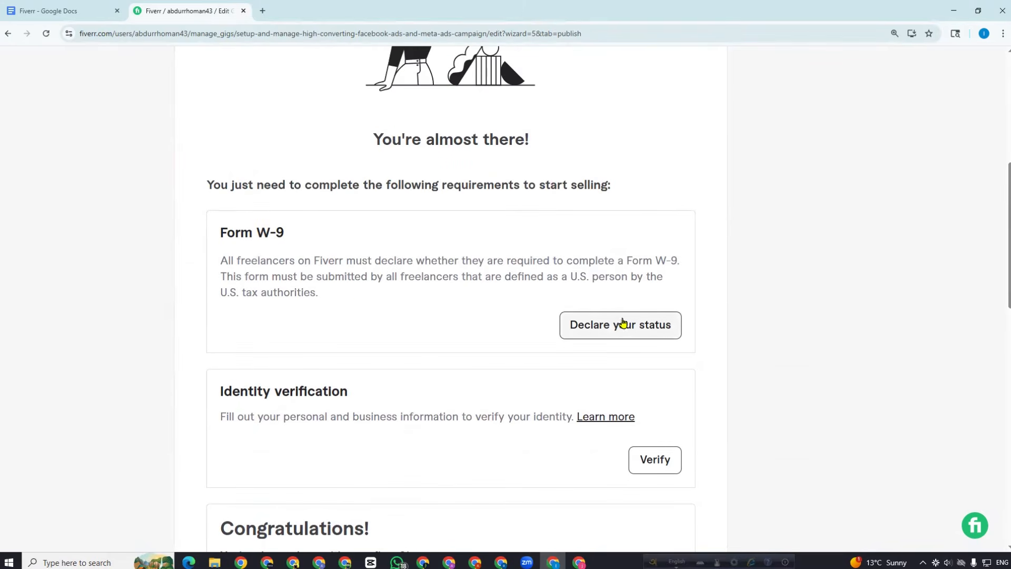
pyautogui.click(640, 331)
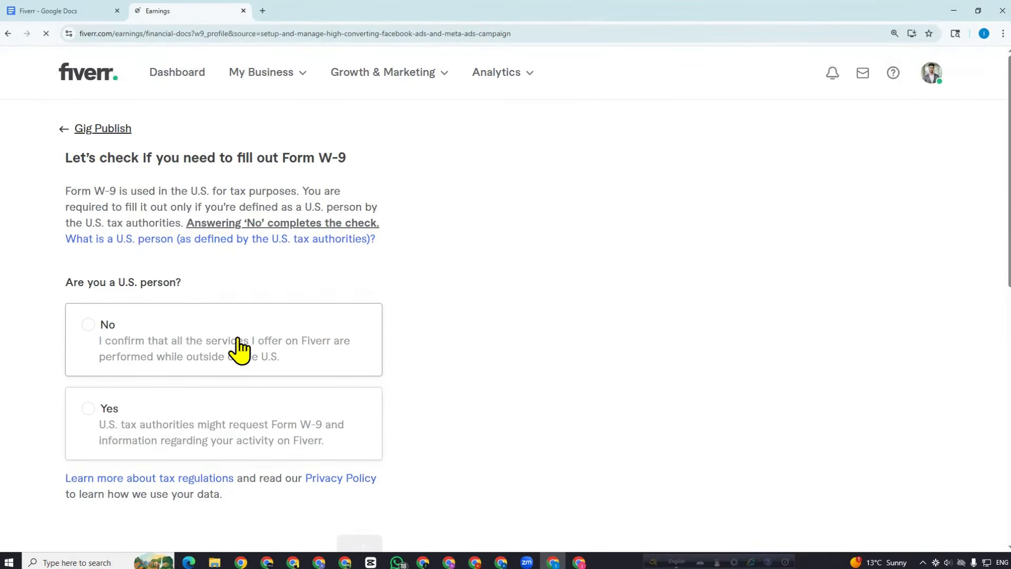
# Answer "No" to "Are you a U.S. person?" in the Form W-9 check and save the declaration
pyautogui.moveTo(66, 282); pyautogui.dragTo(210, 289)
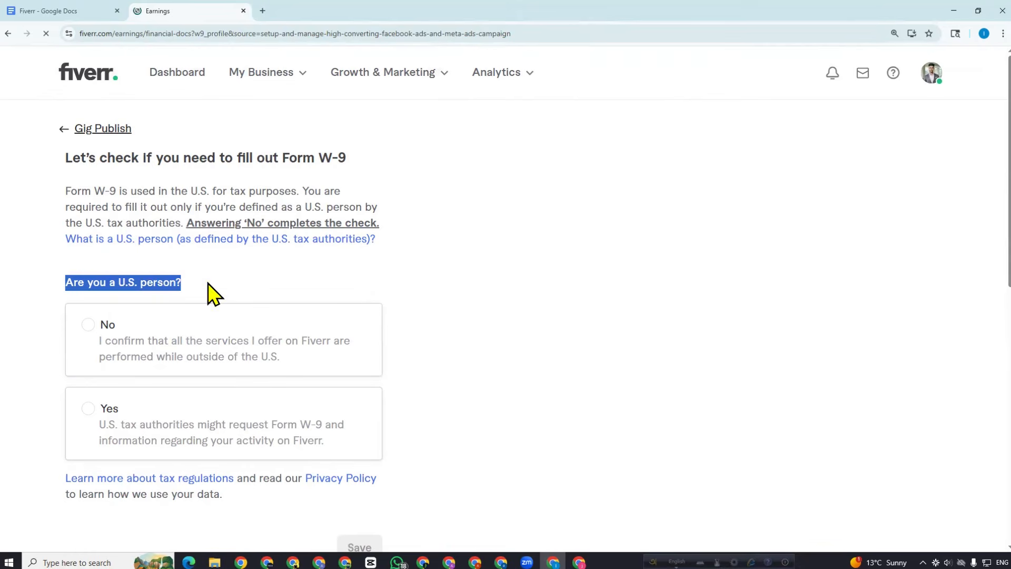
pyautogui.click(365, 284)
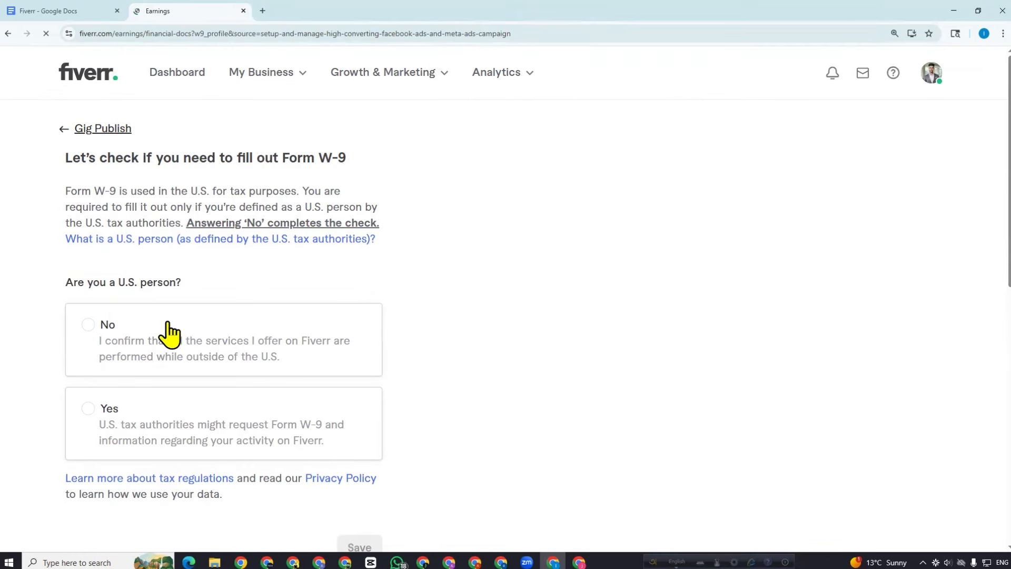
pyautogui.click(132, 331)
pyautogui.scroll(-4, 321, 324)
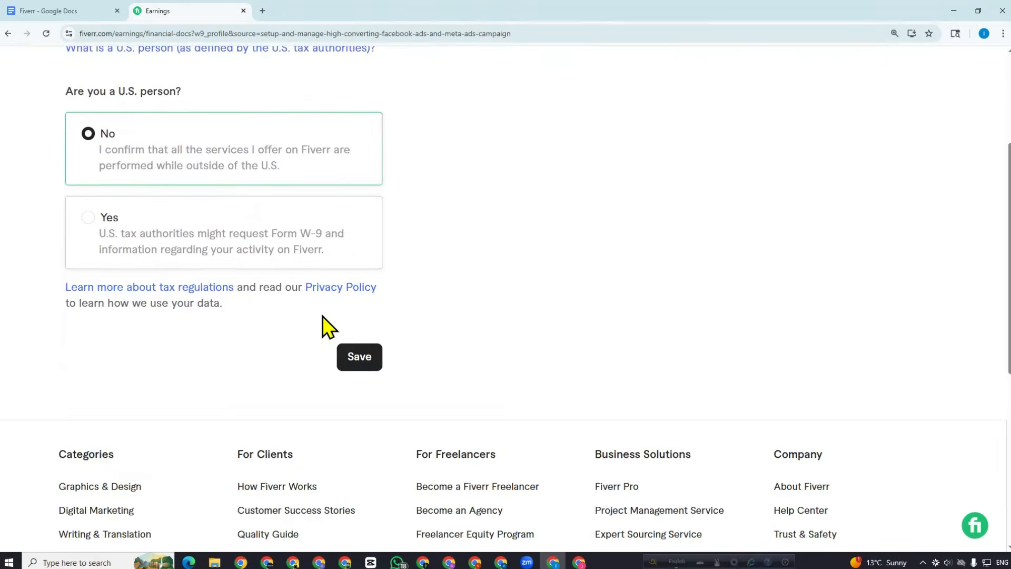
pyautogui.click(351, 347)
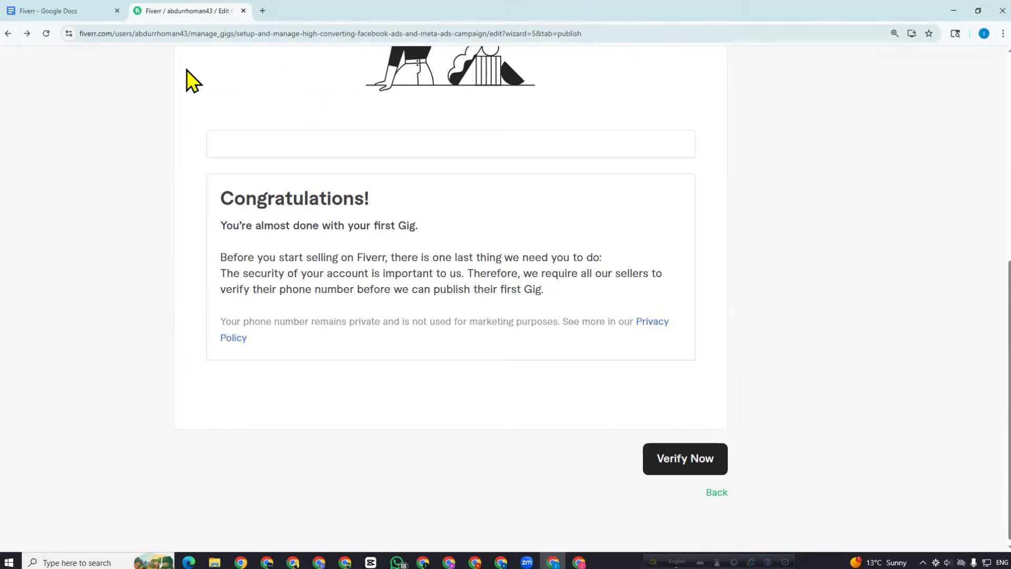
# Start identity verification, choose "Outside of my primary job or profession" as the planned use, and continue to phone number verification
pyautogui.scroll(4, 328, 156)
pyautogui.scroll(-6, 328, 156)
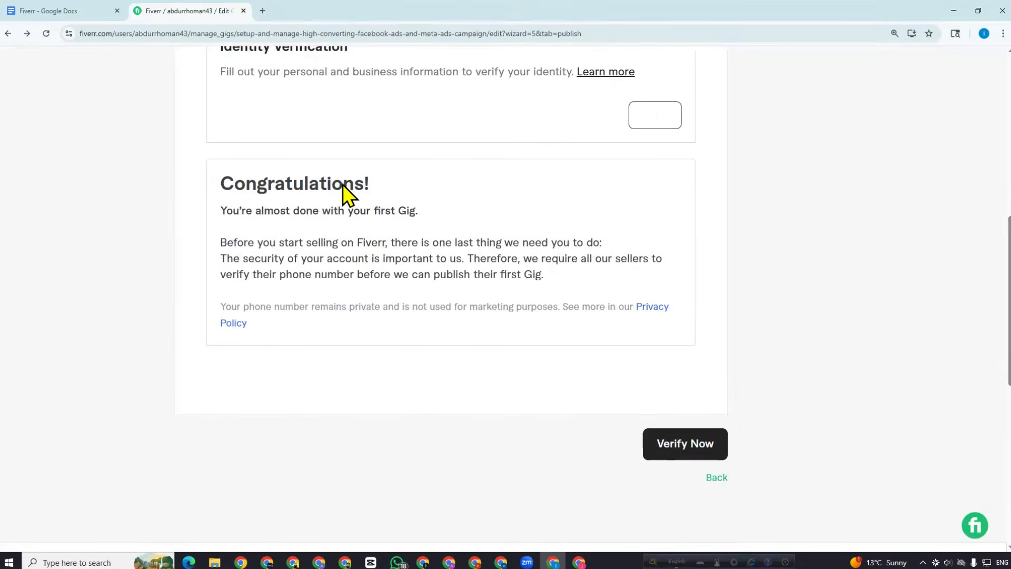
pyautogui.scroll(1, 536, 211)
pyautogui.scroll(3, 536, 211)
pyautogui.scroll(-2, 519, 233)
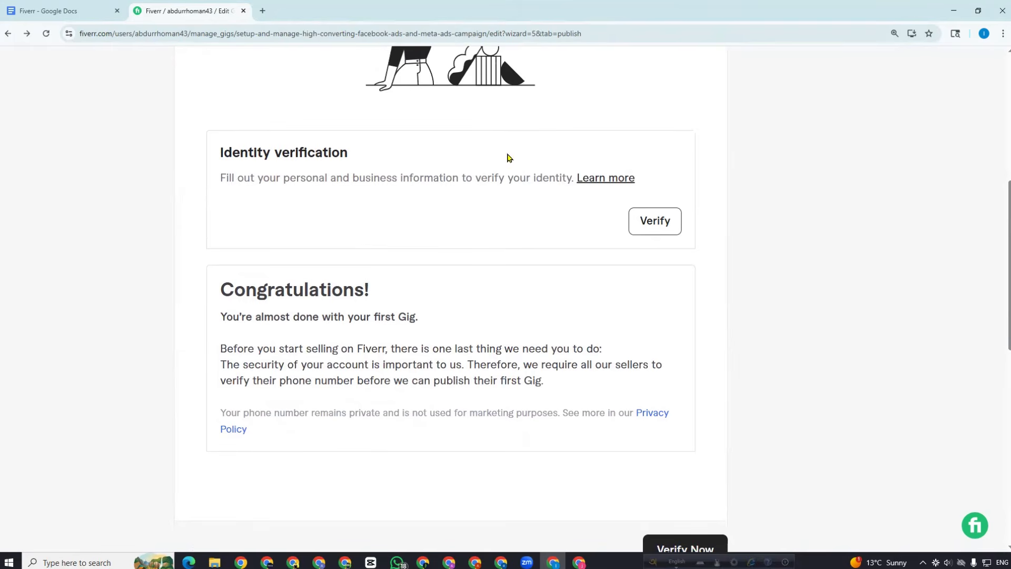
pyautogui.click(663, 226)
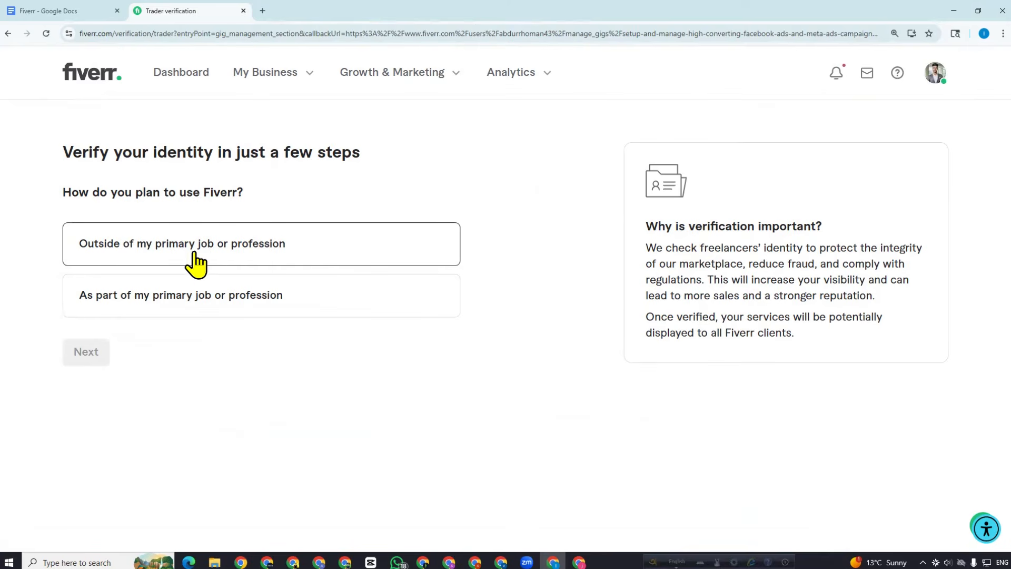
pyautogui.click(214, 254)
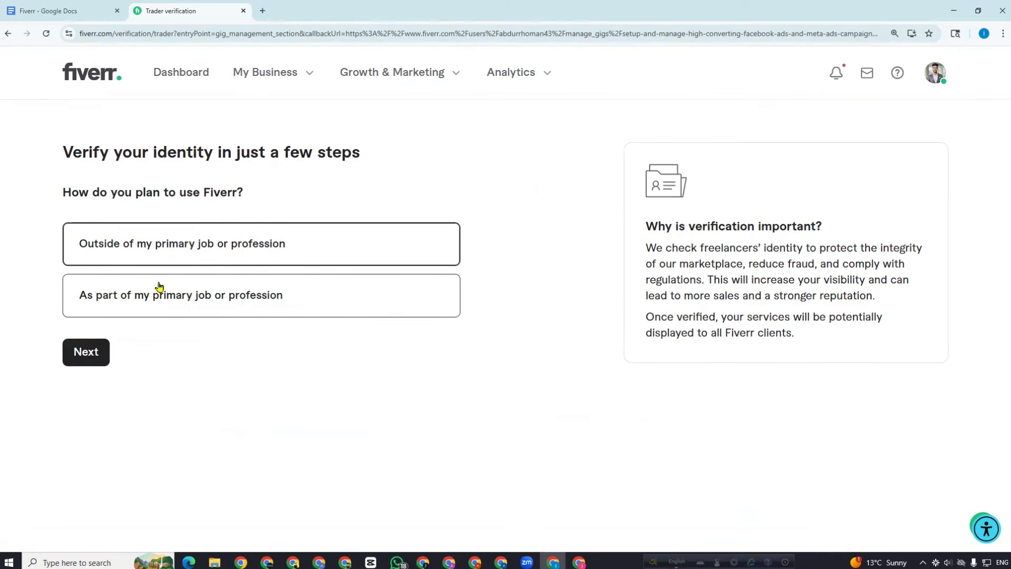
pyautogui.click(91, 354)
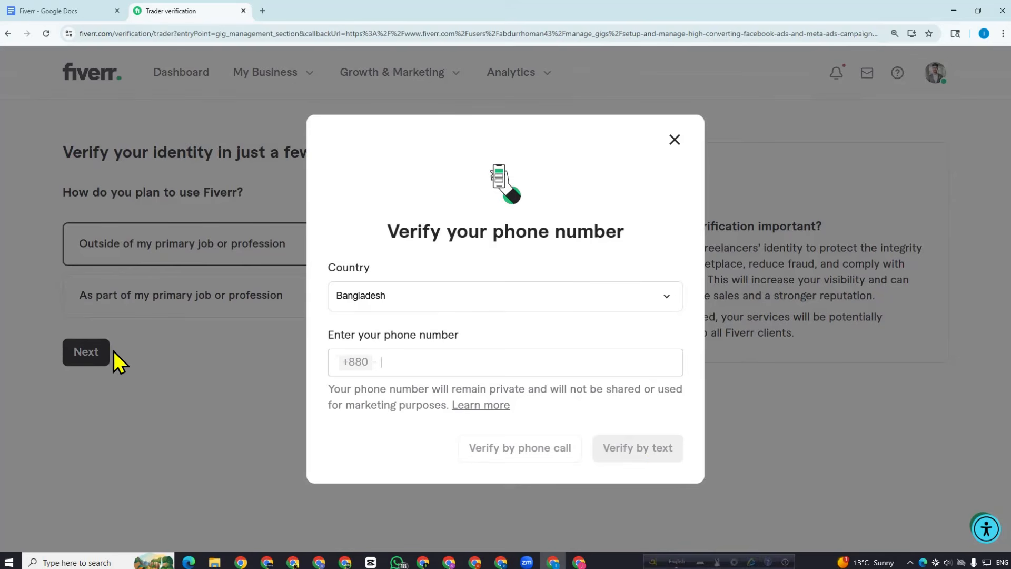
# Dismiss phone number verification and try to continue with "As part of my primary job or profession" instead
pyautogui.click(674, 140)
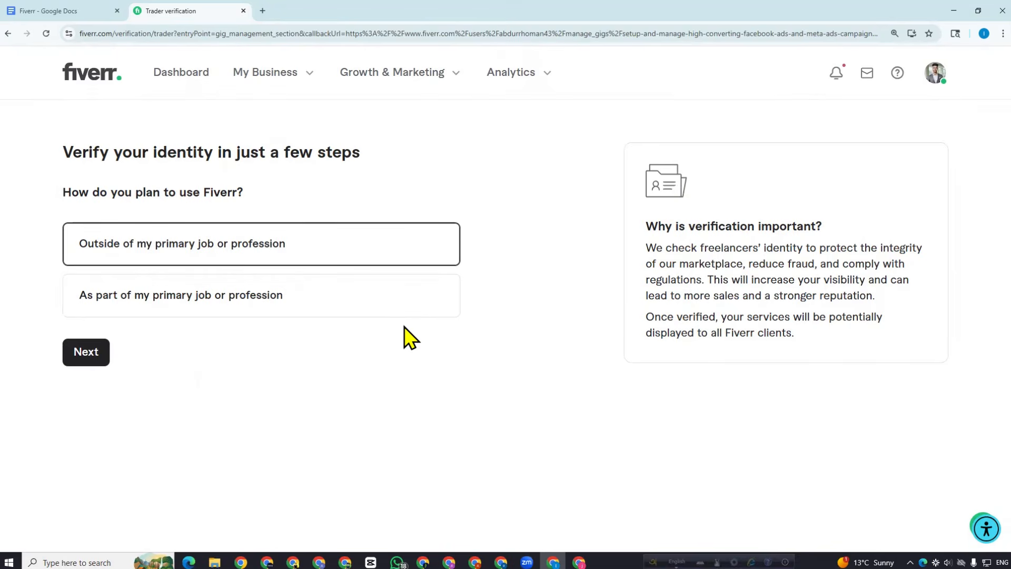
pyautogui.click(99, 308)
pyautogui.click(90, 350)
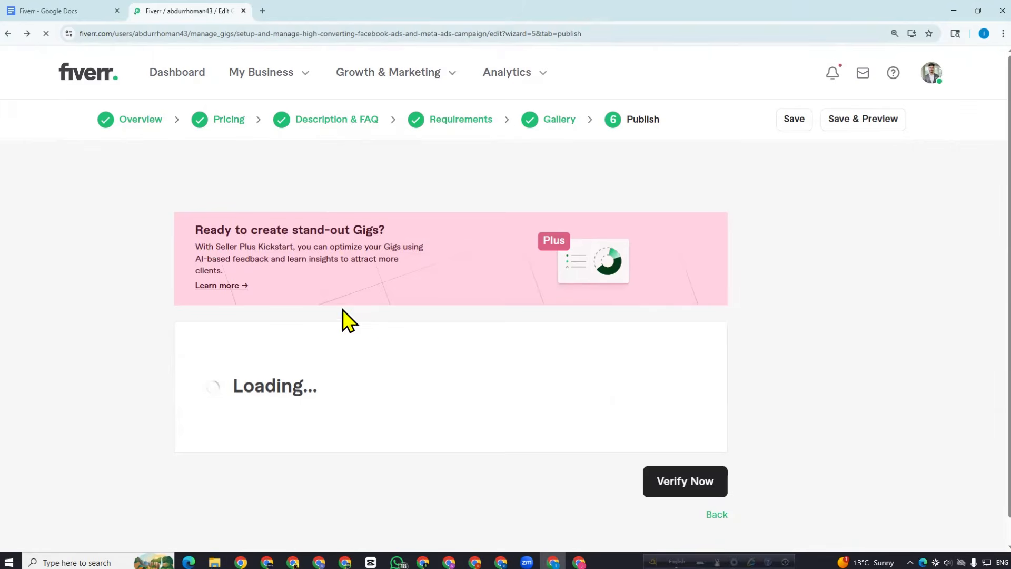
# Review the gig's outstanding identity and phone verification requirements, and check the account notifications
pyautogui.scroll(-8, 648, 453)
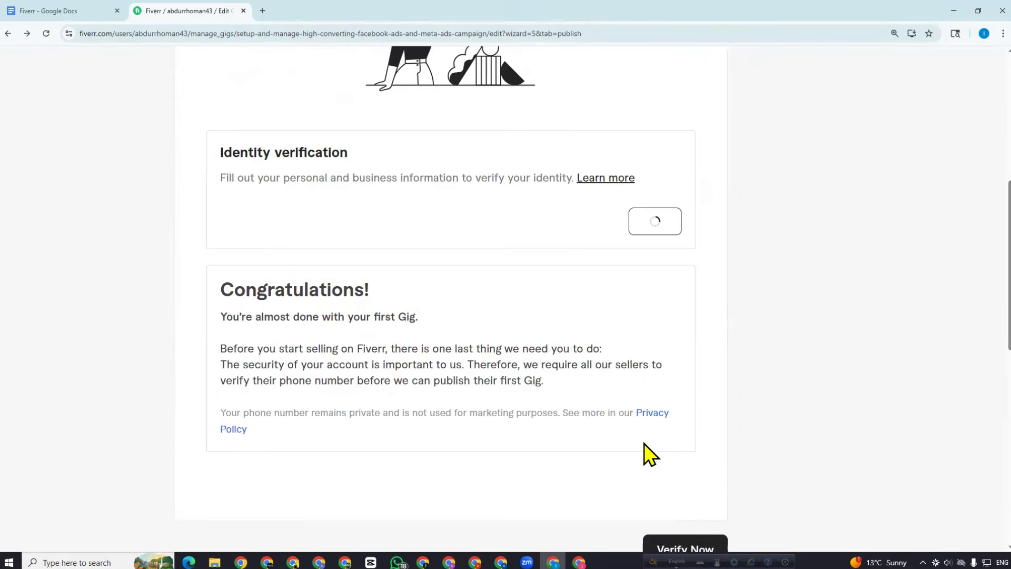
pyautogui.scroll(-2, 726, 512)
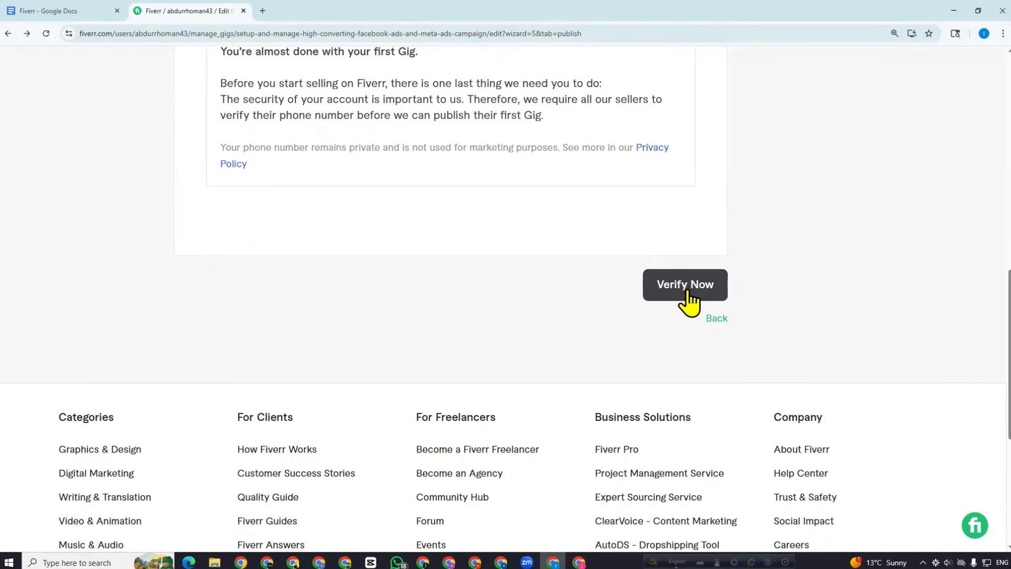
pyautogui.scroll(5, 686, 304)
pyautogui.scroll(7, 687, 307)
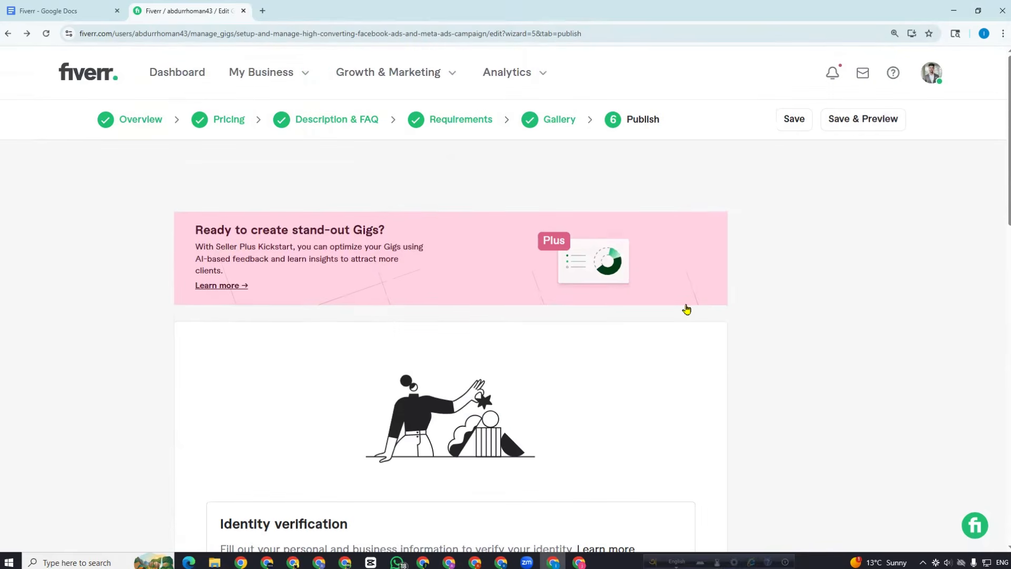
pyautogui.click(302, 77)
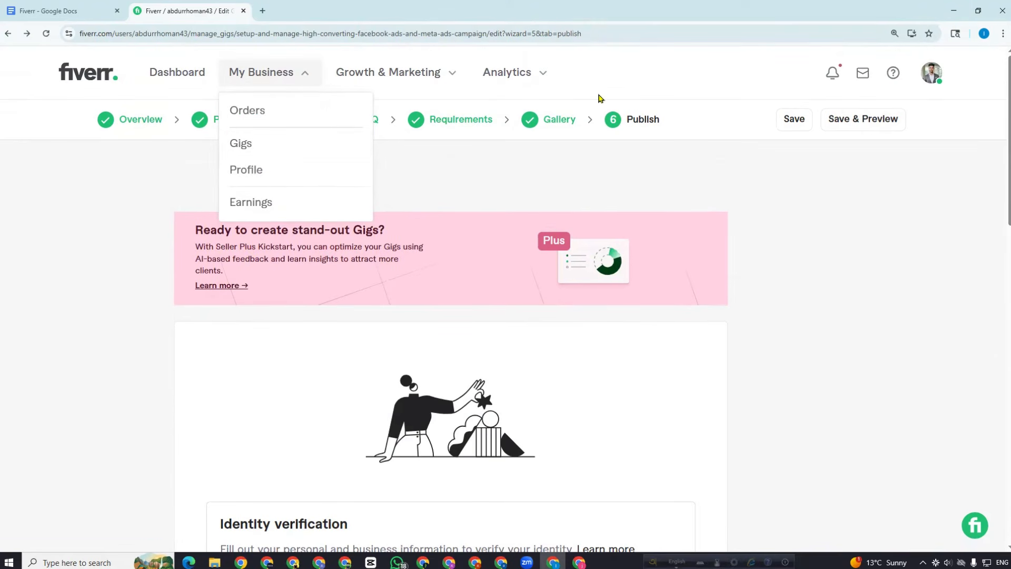
pyautogui.click(614, 67)
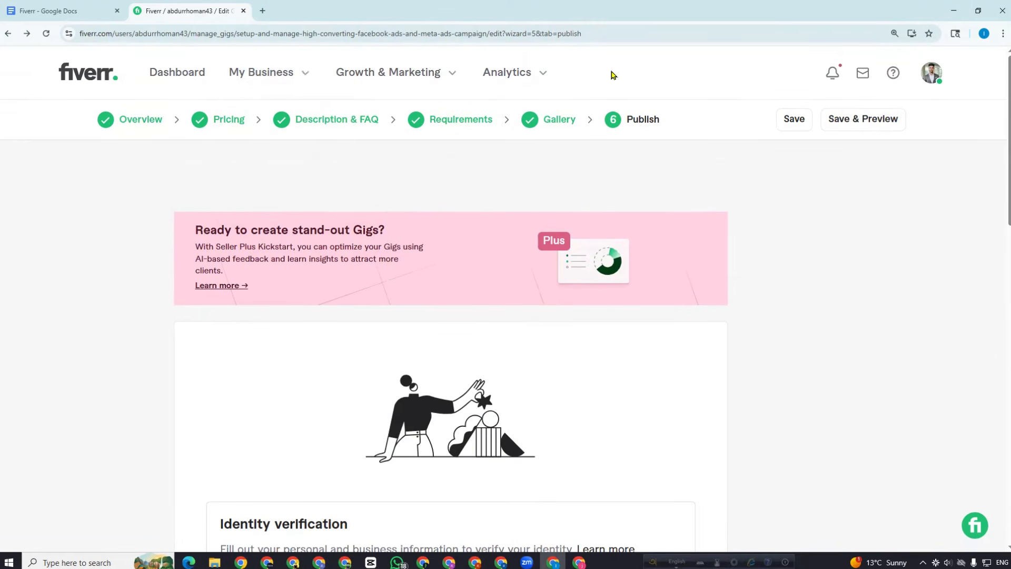
pyautogui.click(832, 72)
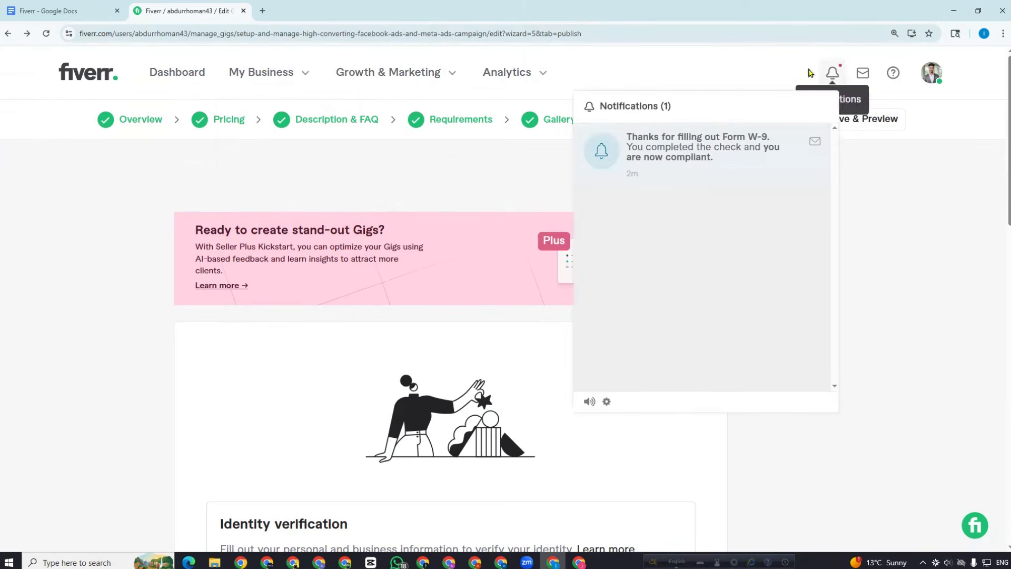
pyautogui.click(689, 65)
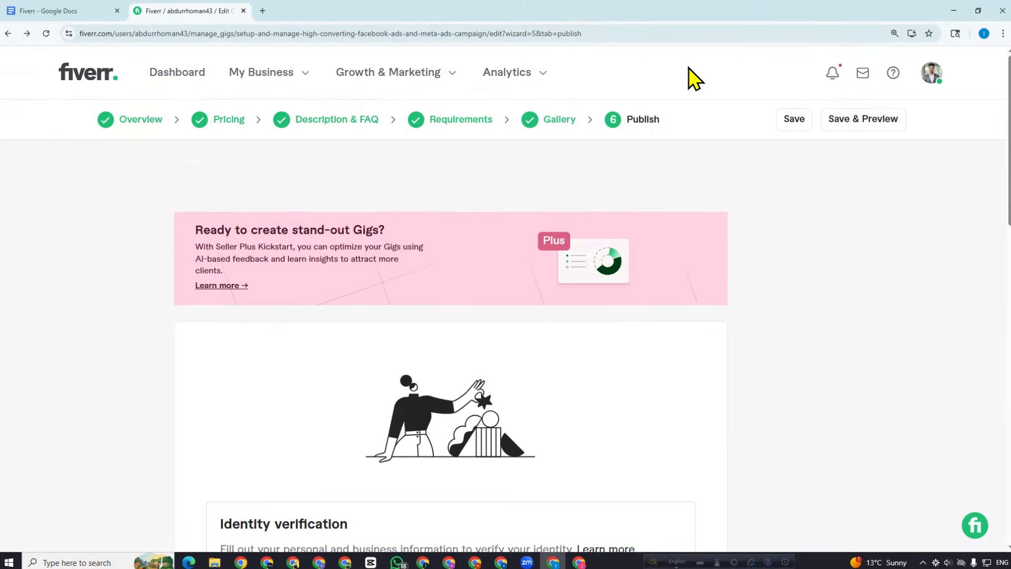